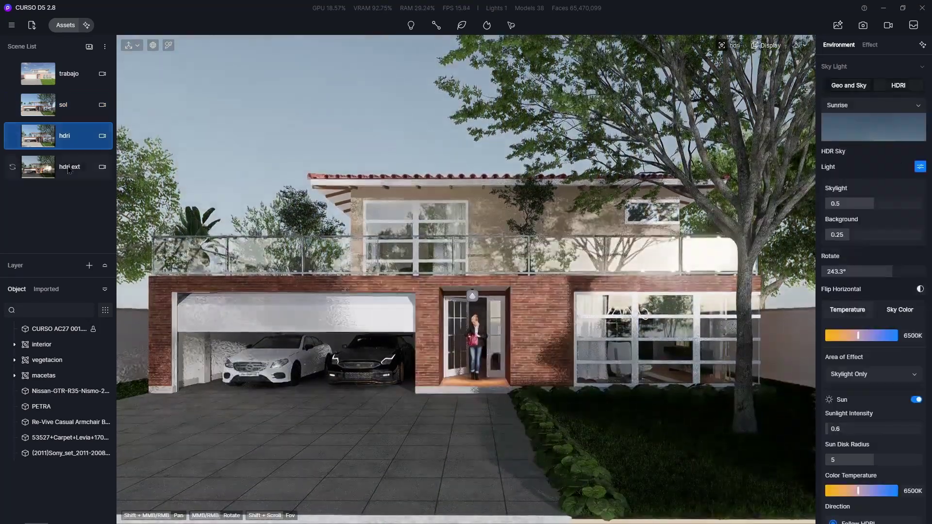
Set the image output of the hdri ext scene to a 16:9 aspect ratio and return to the sol scene.
{"action": "left_click", "coordinate": [74, 106]}
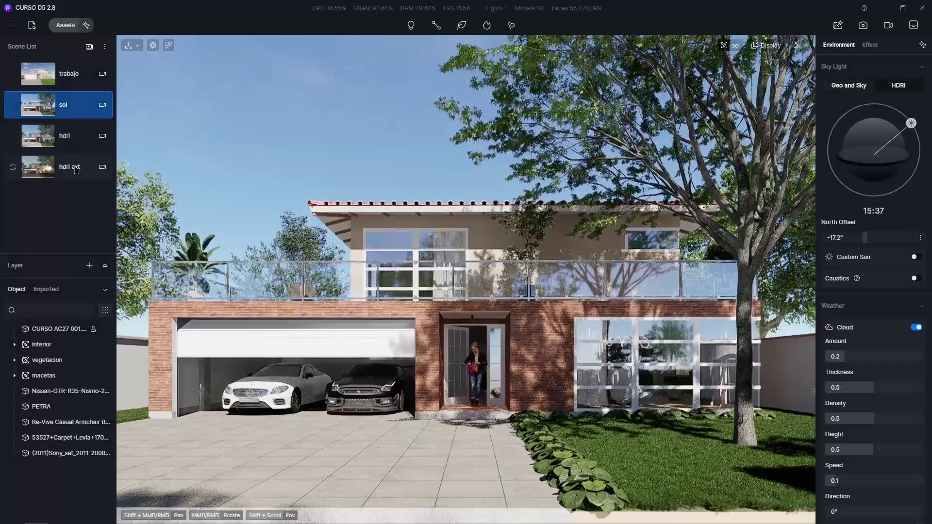
{"action": "left_click", "coordinate": [73, 166]}
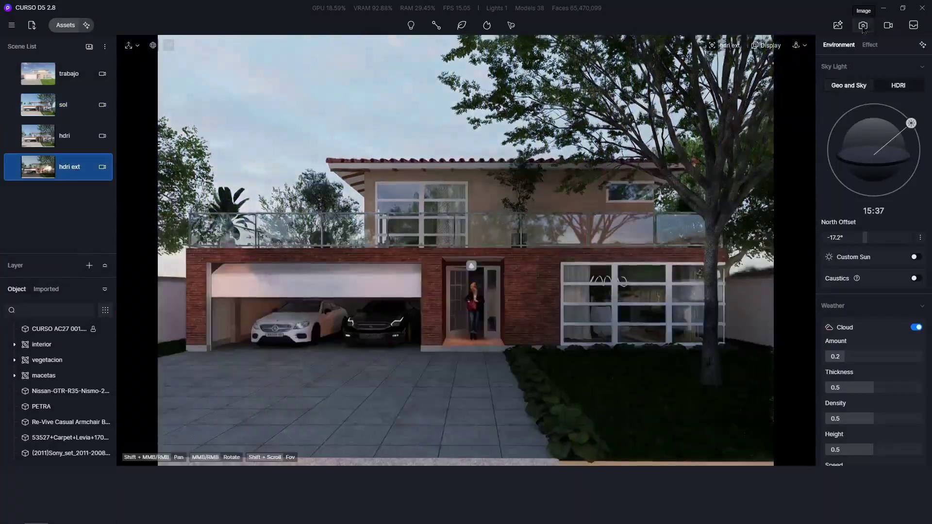
{"action": "left_click", "coordinate": [863, 25]}
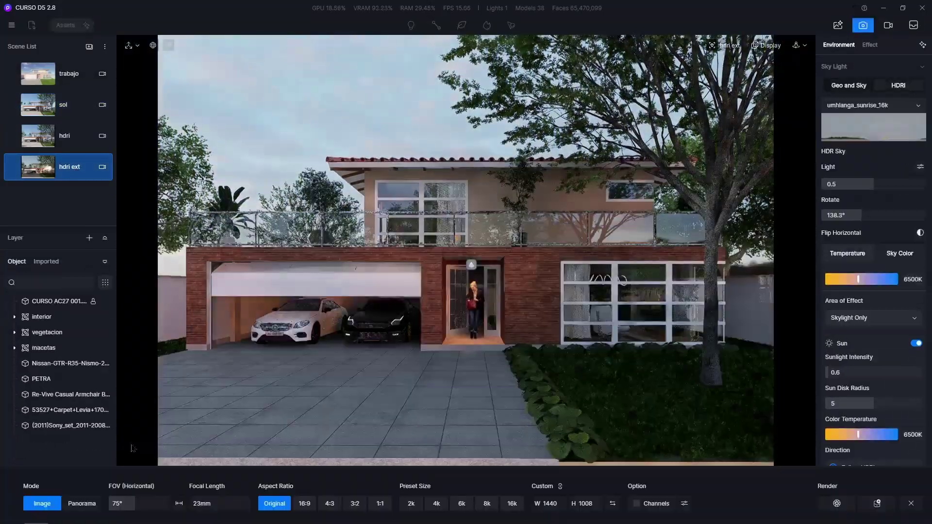
{"action": "left_click", "coordinate": [309, 504]}
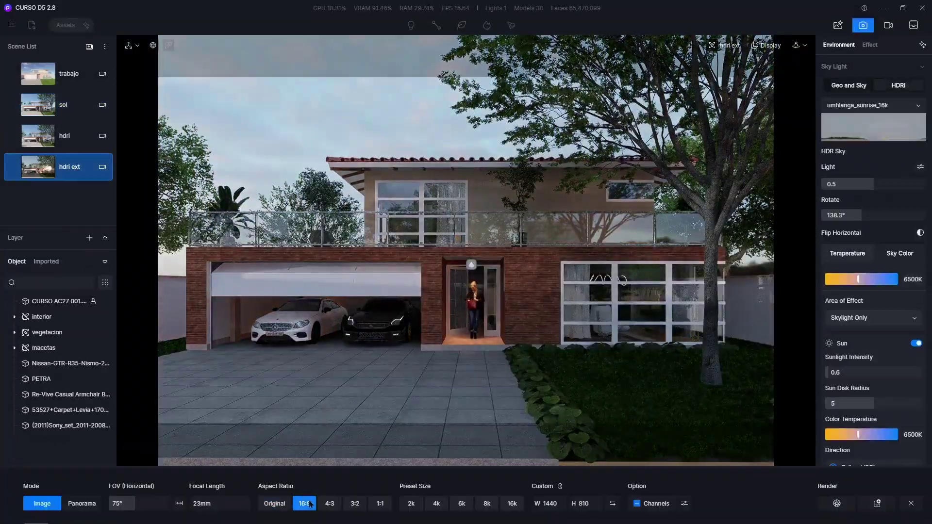
{"action": "left_click", "coordinate": [52, 106]}
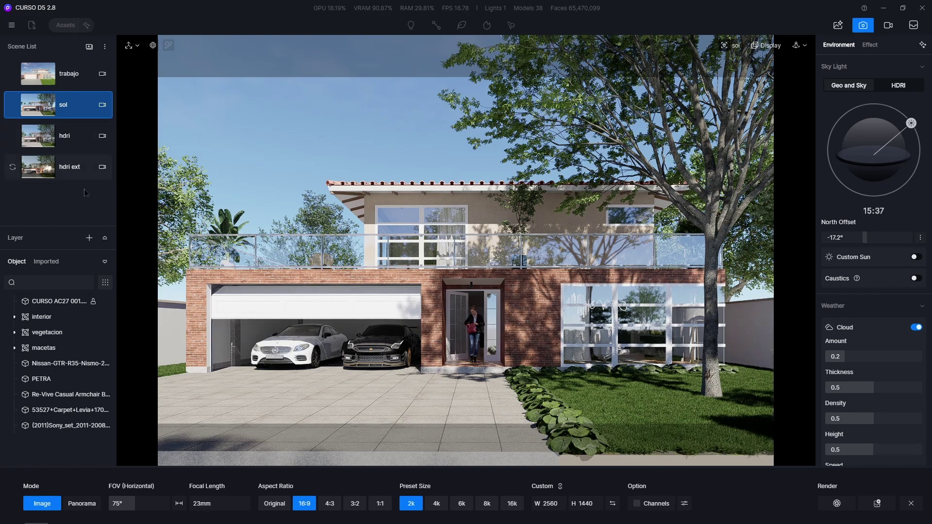
{"action": "left_click", "coordinate": [911, 503]}
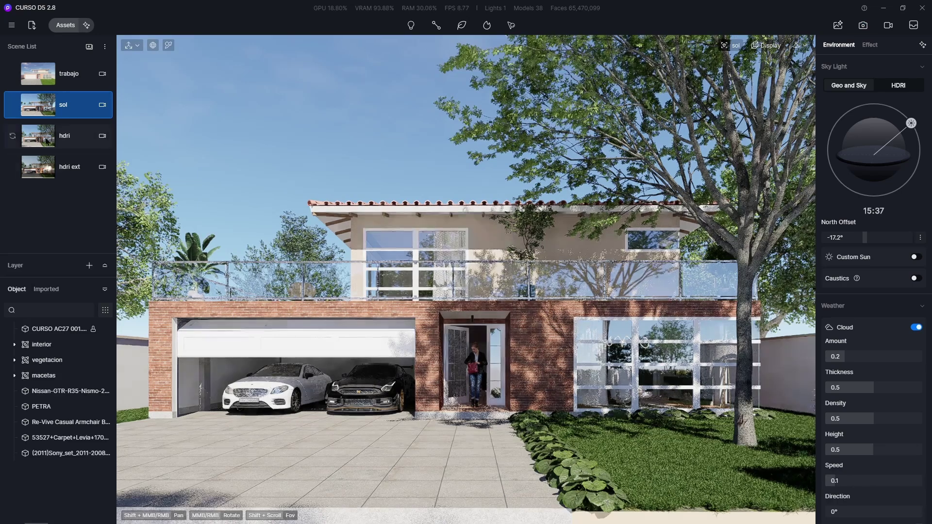
Update the hdri scene to the sol camera view, copying its parameters beforehand and pasting them back to keep its own environment.
{"action": "right_click", "coordinate": [71, 138]}
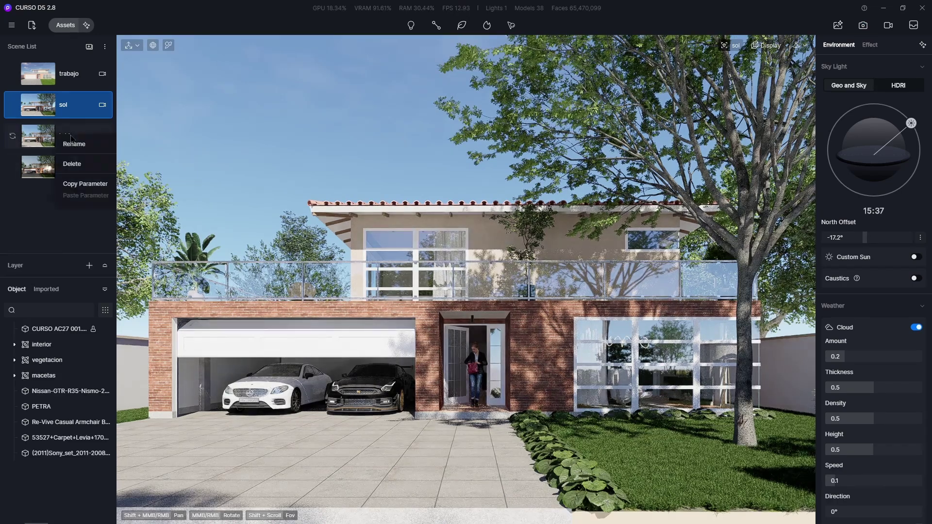
{"action": "left_click", "coordinate": [85, 184]}
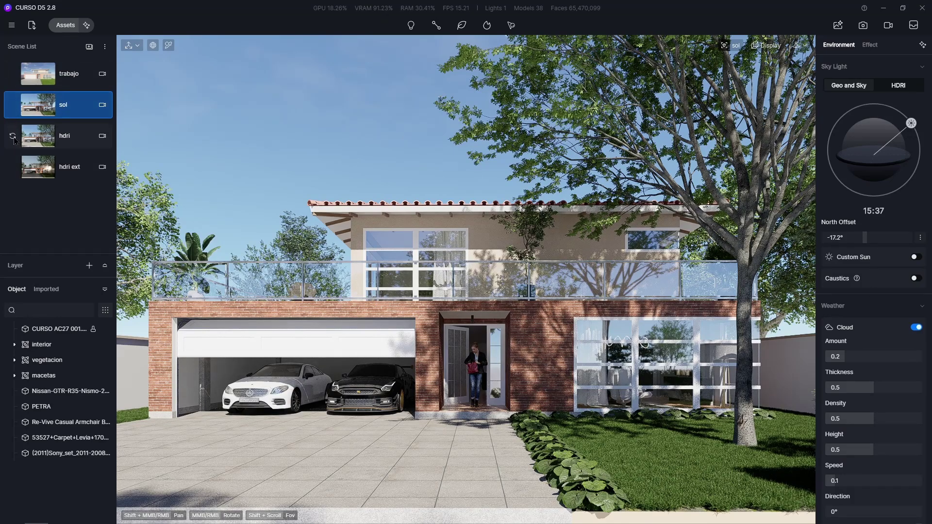
{"action": "left_click", "coordinate": [84, 139]}
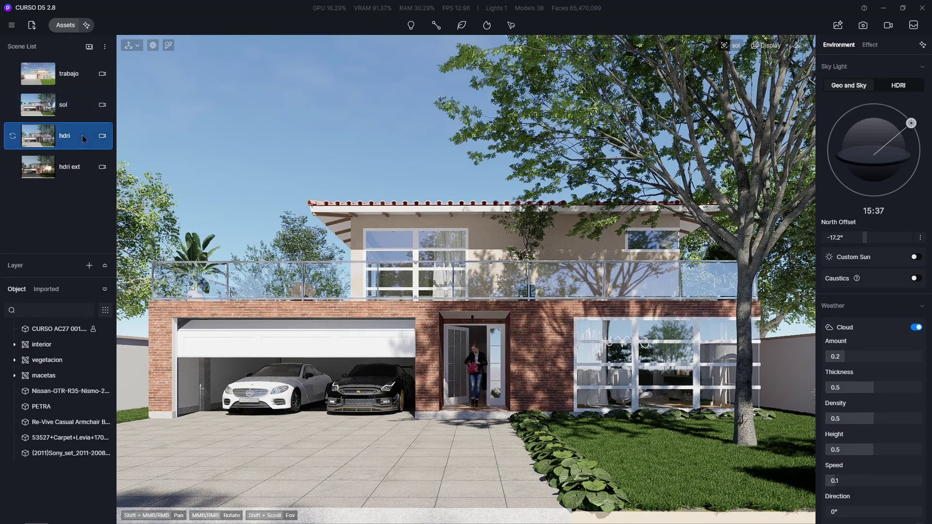
{"action": "right_click", "coordinate": [81, 139]}
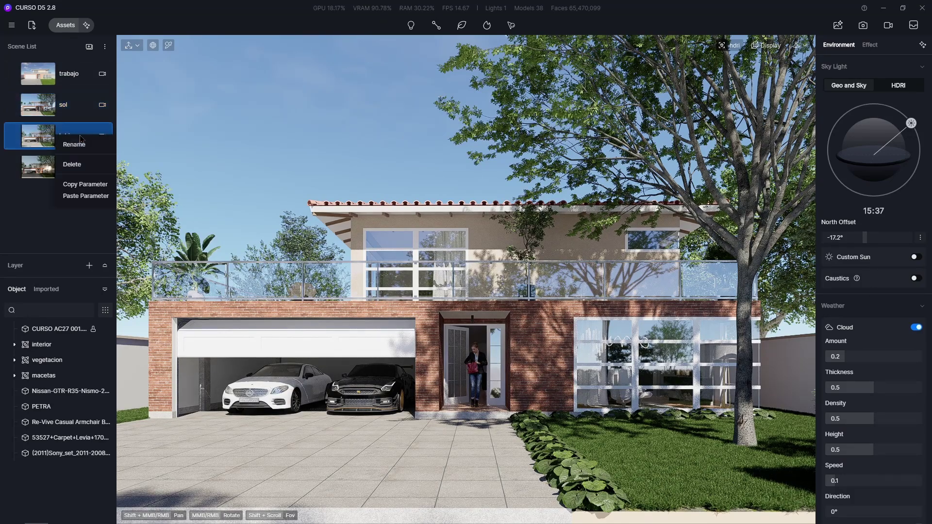
{"action": "left_click", "coordinate": [86, 196]}
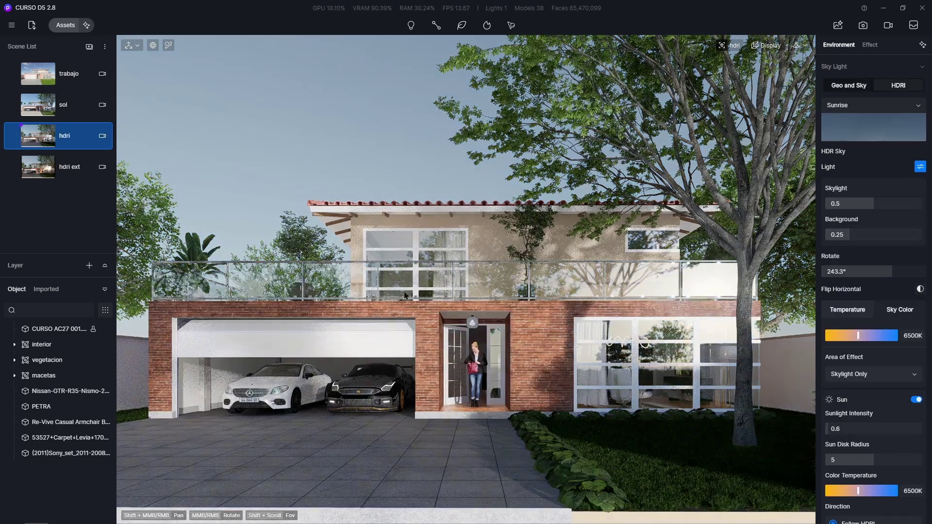
Update the hdri ext scene to the sol camera view, restoring its own environment by copying and pasting its parameters.
{"action": "left_click", "coordinate": [70, 168]}
{"action": "right_click", "coordinate": [73, 170]}
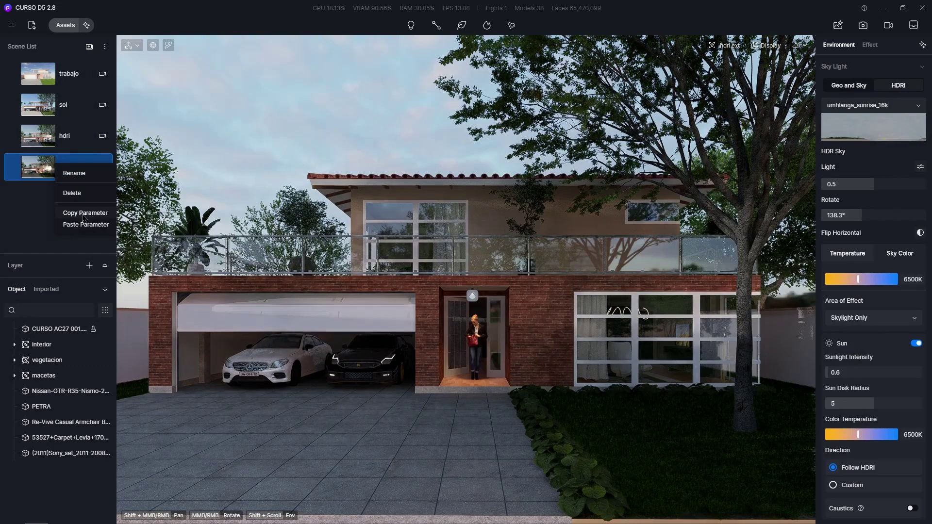
{"action": "left_click", "coordinate": [84, 214]}
{"action": "left_click", "coordinate": [75, 106]}
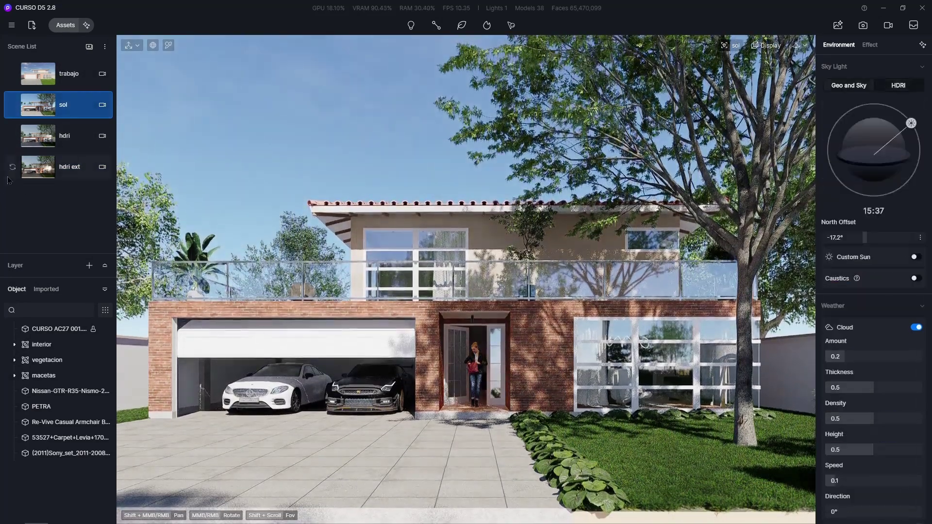
{"action": "left_click", "coordinate": [16, 171]}
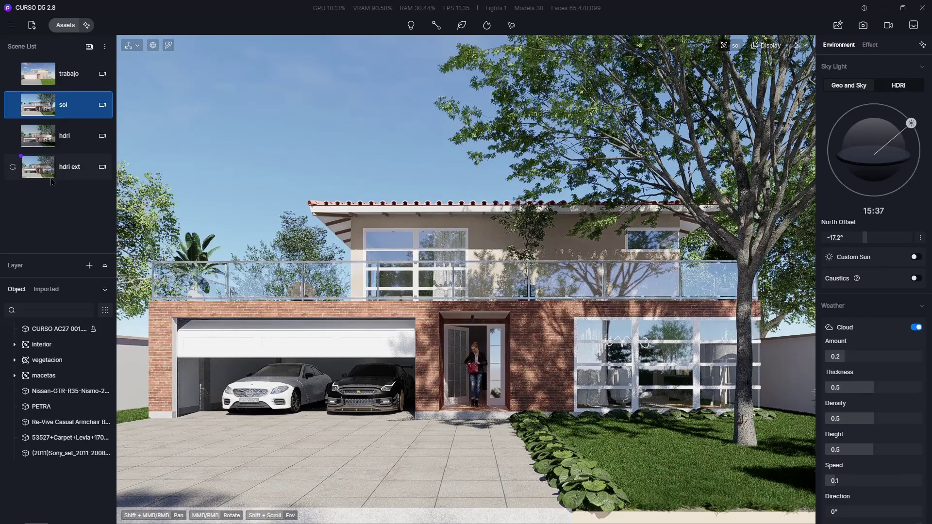
{"action": "right_click", "coordinate": [66, 173]}
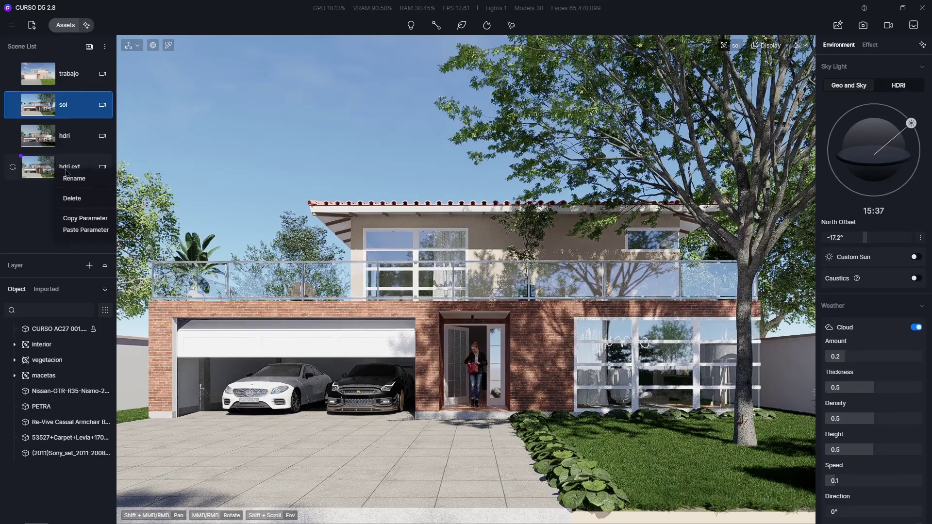
{"action": "left_click", "coordinate": [85, 230]}
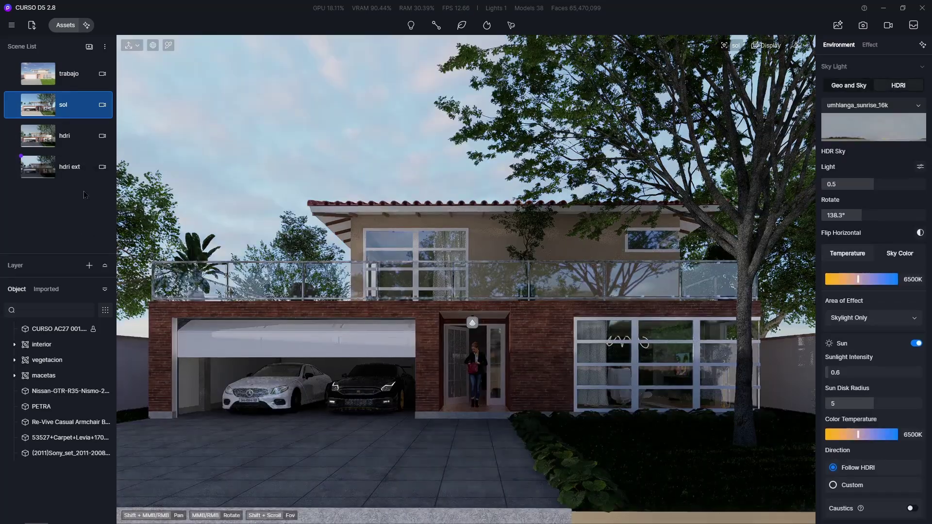
Compare the framing and lighting of the hdri, hdri ext and sol scenes by activating them in turn.
{"action": "left_click", "coordinate": [66, 133]}
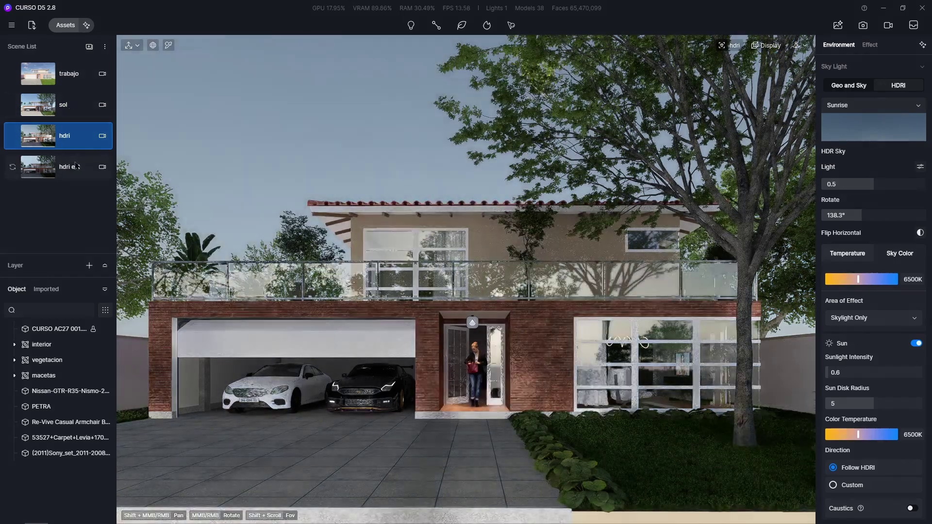
{"action": "left_click", "coordinate": [75, 166]}
{"action": "left_click", "coordinate": [68, 106]}
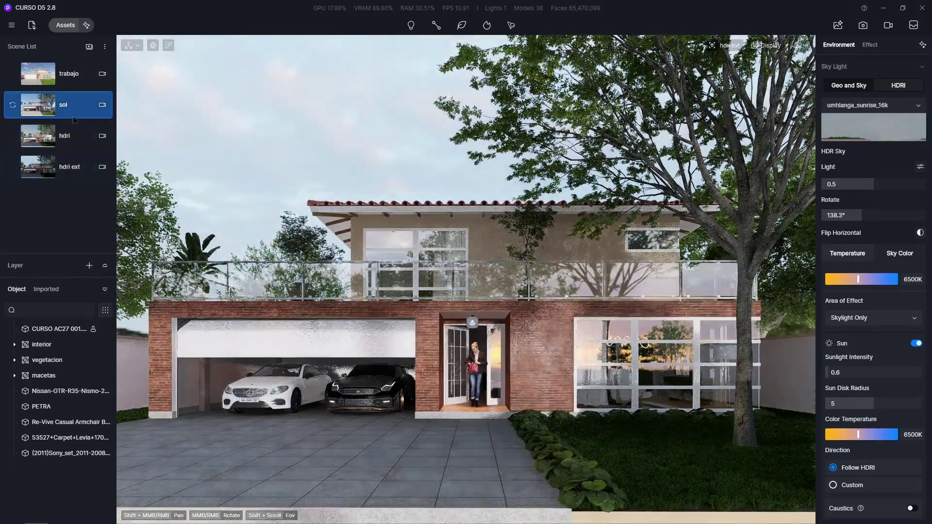
{"action": "left_click", "coordinate": [74, 140]}
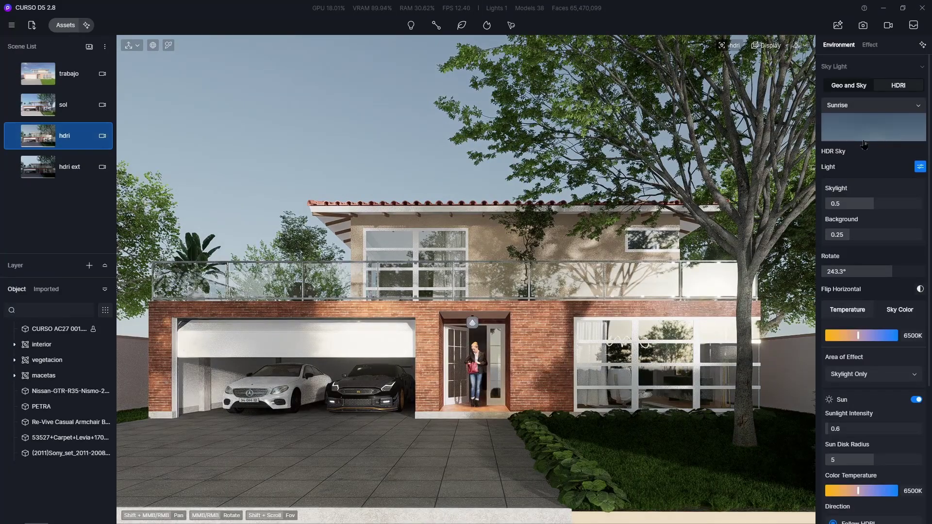
Add a new scene based on the hdri ext scene and make it active.
{"action": "left_click", "coordinate": [72, 167]}
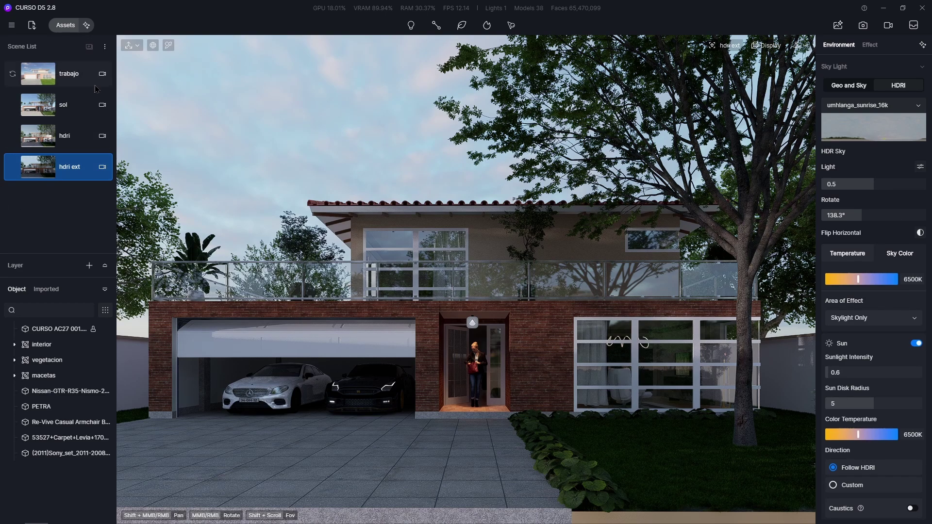
{"action": "left_click", "coordinate": [90, 46]}
{"action": "left_click", "coordinate": [74, 203]}
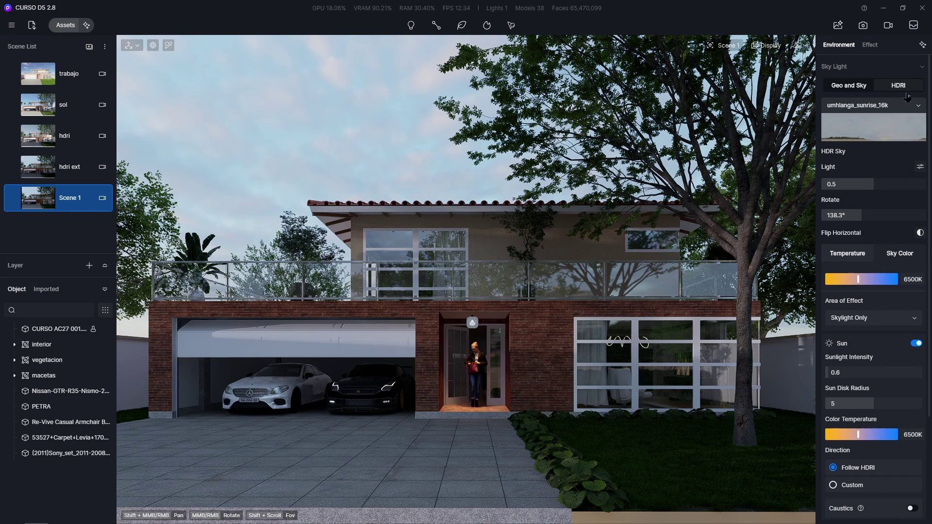
Examine the Default and Custom HDRI sky lists available for the new scene.
{"action": "left_click", "coordinate": [918, 106]}
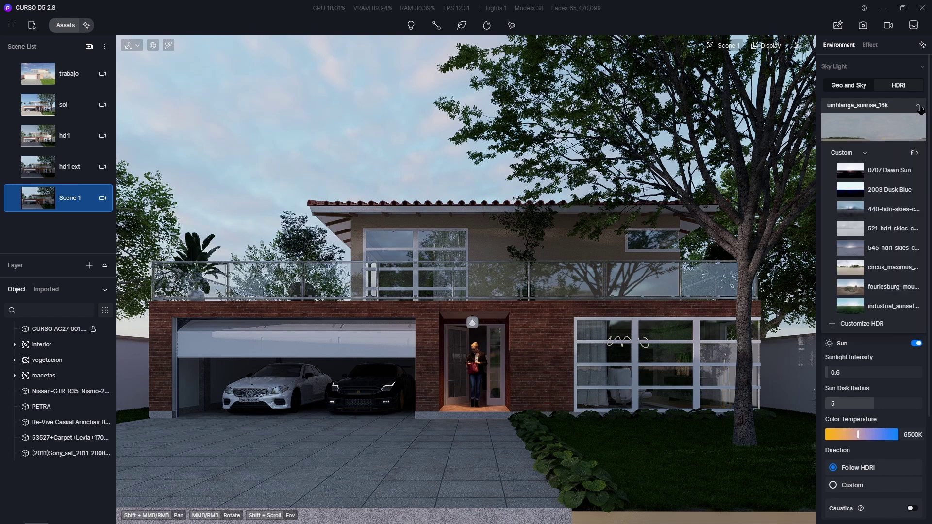
{"action": "left_click", "coordinate": [866, 153]}
{"action": "left_click", "coordinate": [868, 153]}
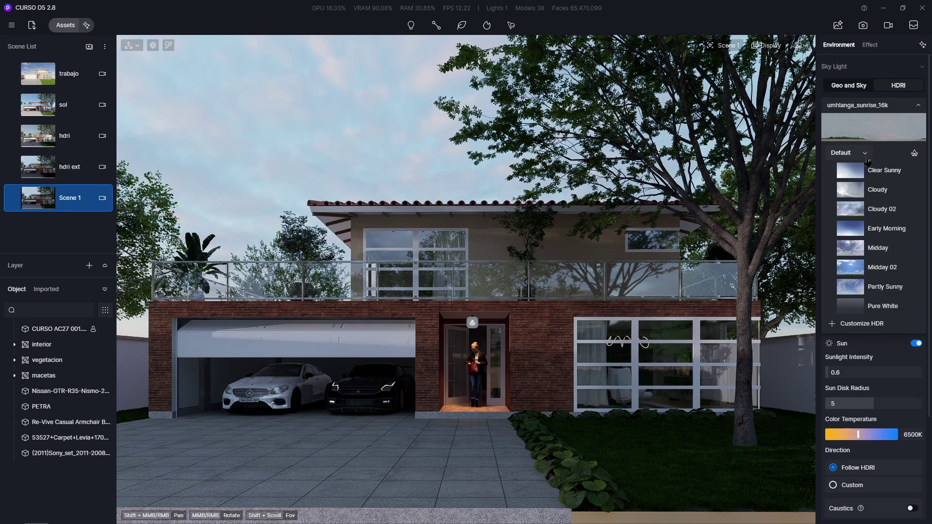
{"action": "left_click", "coordinate": [866, 153]}
{"action": "left_click", "coordinate": [849, 165]}
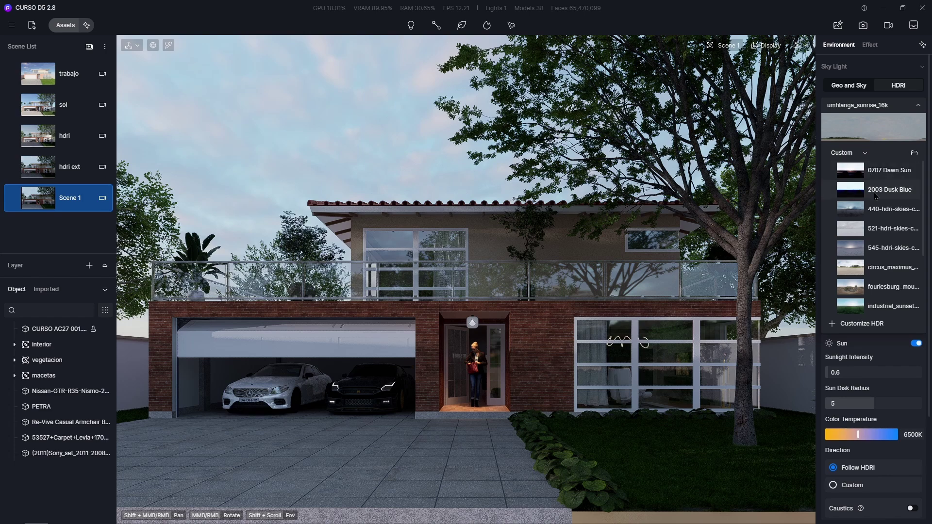
{"action": "scroll", "coordinate": [888, 233], "scroll_direction": "down", "scroll_amount": 5}
{"action": "scroll", "coordinate": [895, 250], "scroll_direction": "up", "scroll_amount": 6}
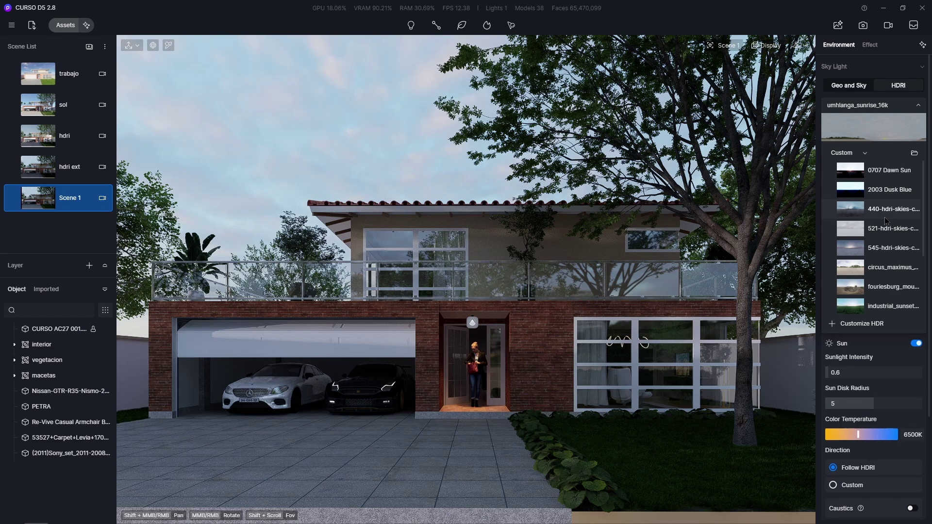
{"action": "scroll", "coordinate": [880, 263], "scroll_direction": "down", "scroll_amount": 2}
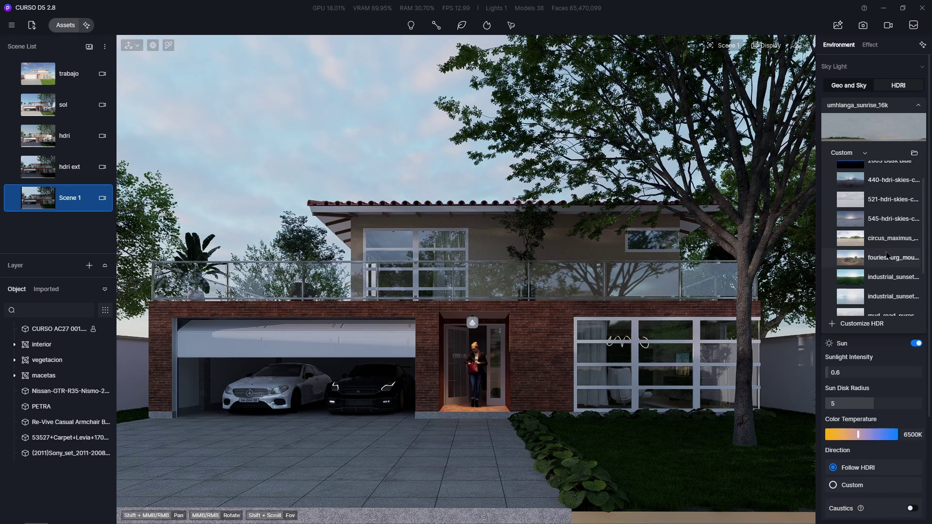
{"action": "scroll", "coordinate": [888, 255], "scroll_direction": "up", "scroll_amount": 2}
{"action": "scroll", "coordinate": [891, 251], "scroll_direction": "down", "scroll_amount": 4}
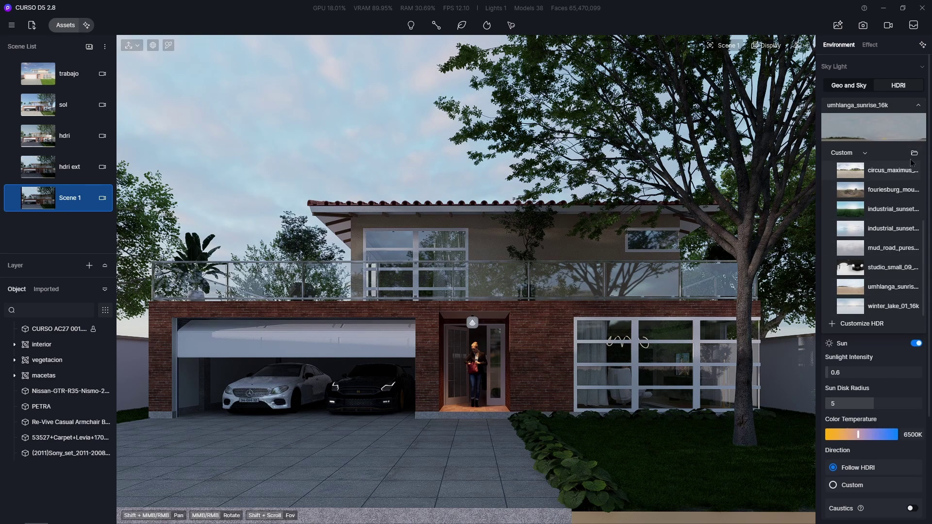
Start adding a custom HDR sky and examine the POLY HAVEN and Vis People HDRi 24K folders inside HDRIS.
{"action": "left_click", "coordinate": [882, 326]}
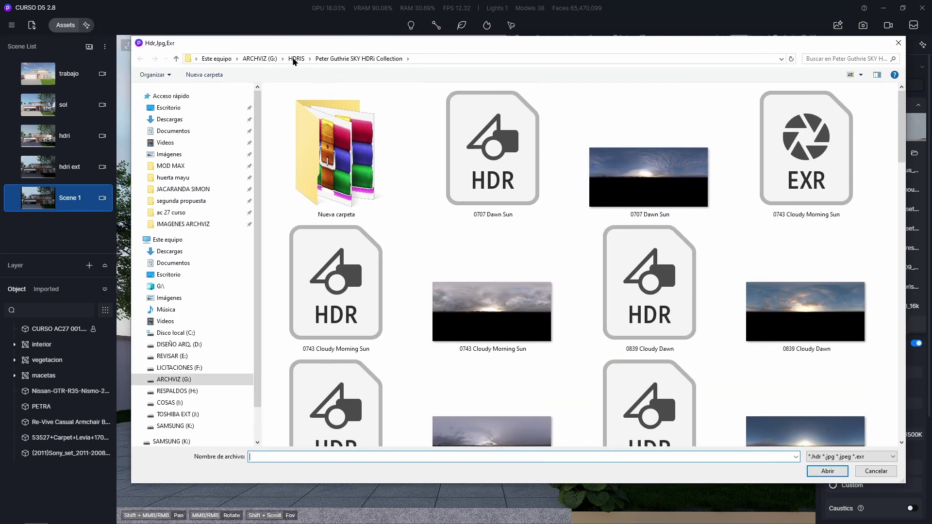
{"action": "left_click", "coordinate": [295, 59]}
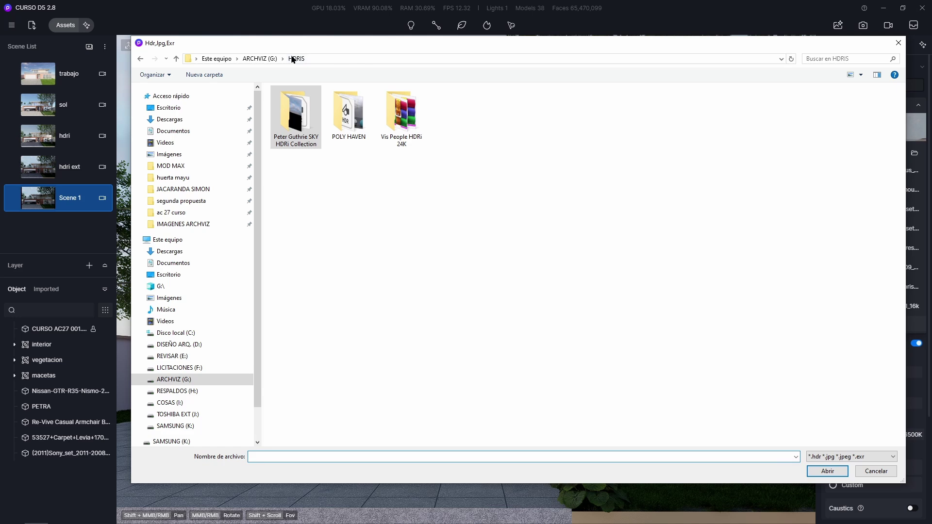
{"action": "left_click", "coordinate": [351, 114]}
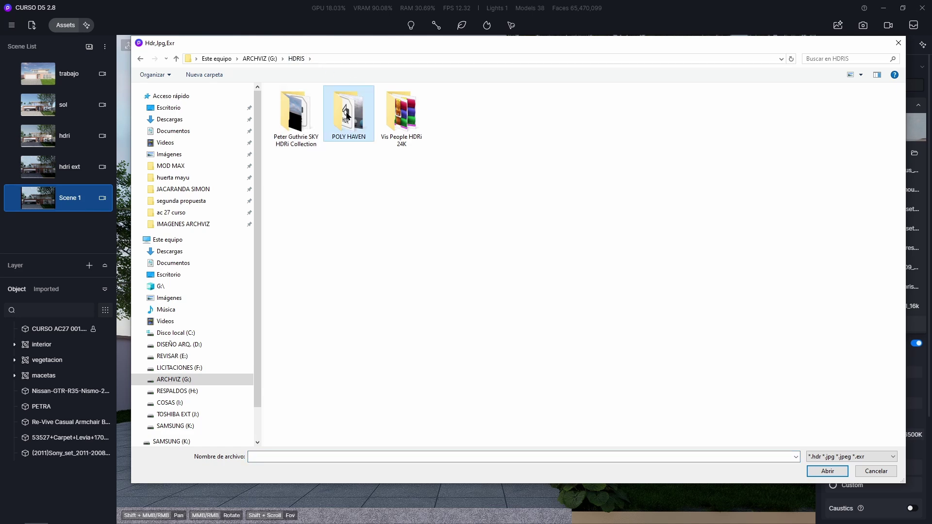
{"action": "double_click", "coordinate": [347, 115]}
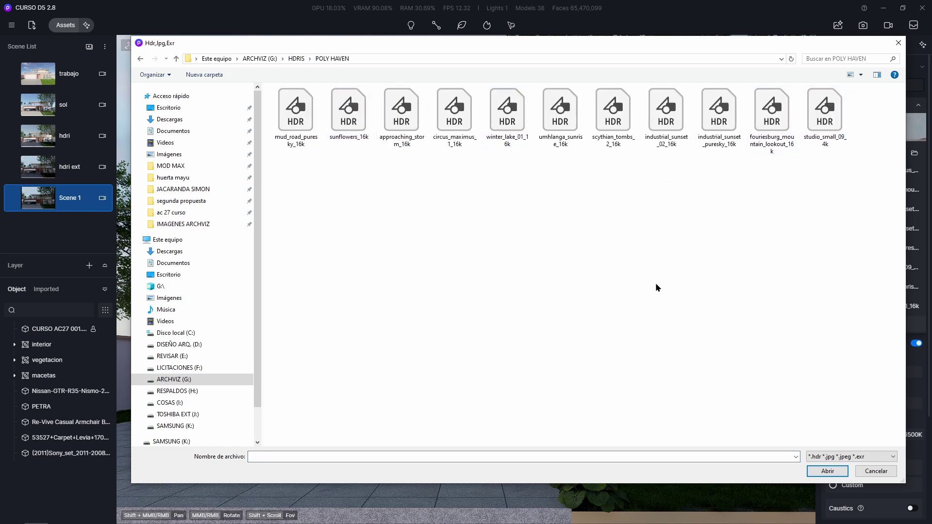
{"action": "scroll", "coordinate": [490, 195], "scroll_direction": "up", "scroll_amount": 3, "text": "ctrl"}
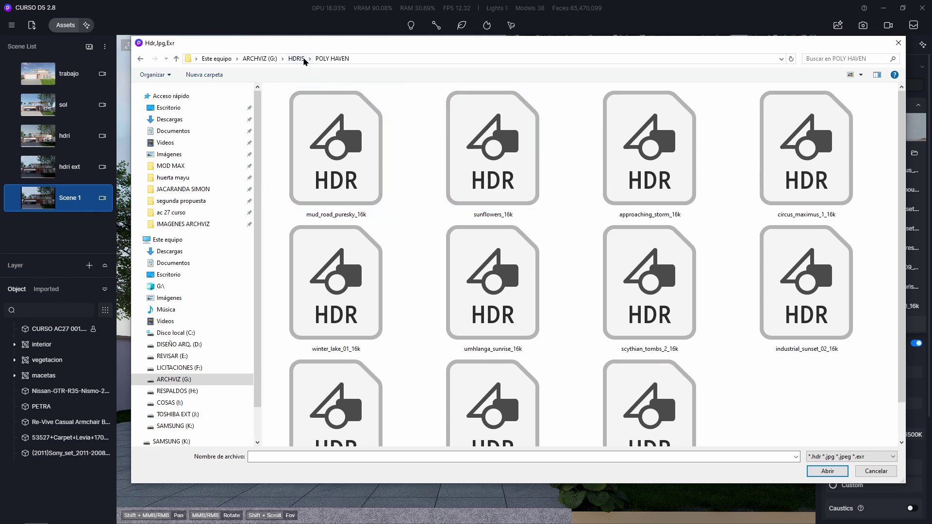
{"action": "left_click", "coordinate": [303, 63]}
{"action": "double_click", "coordinate": [407, 127]}
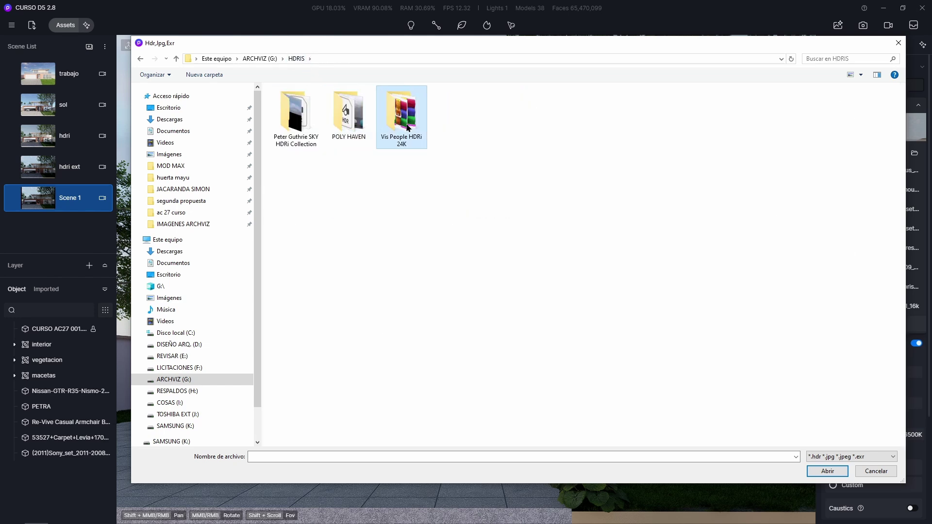
{"action": "scroll", "coordinate": [388, 127], "scroll_direction": "up", "scroll_amount": 2, "text": "ctrl"}
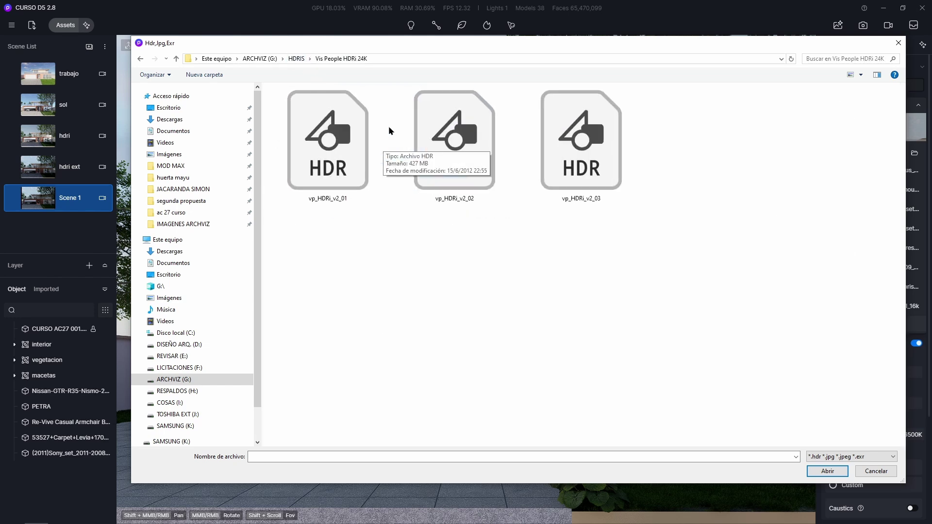
{"action": "left_click", "coordinate": [296, 58]}
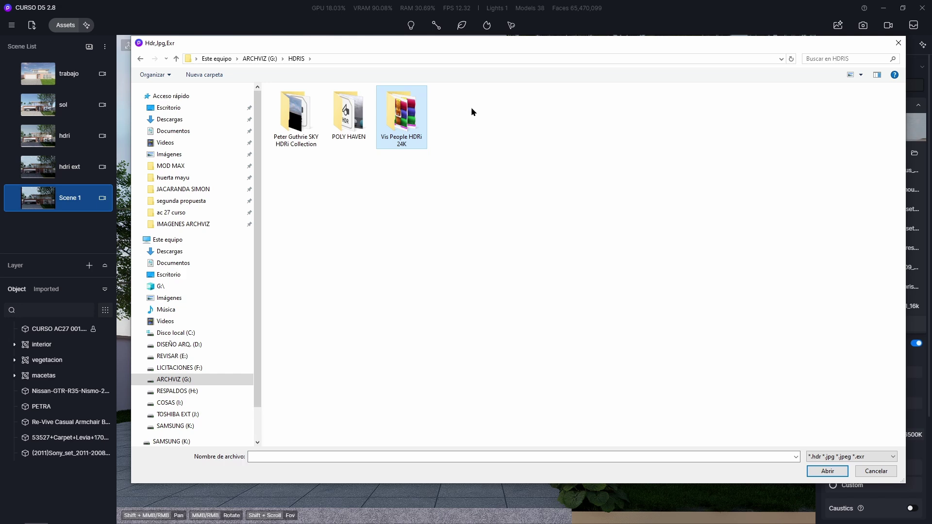
Load the 1941 Dusk Blue HDR file from the Peter Guthrie SKY HDRi Collection folder as the custom sky.
{"action": "double_click", "coordinate": [299, 118]}
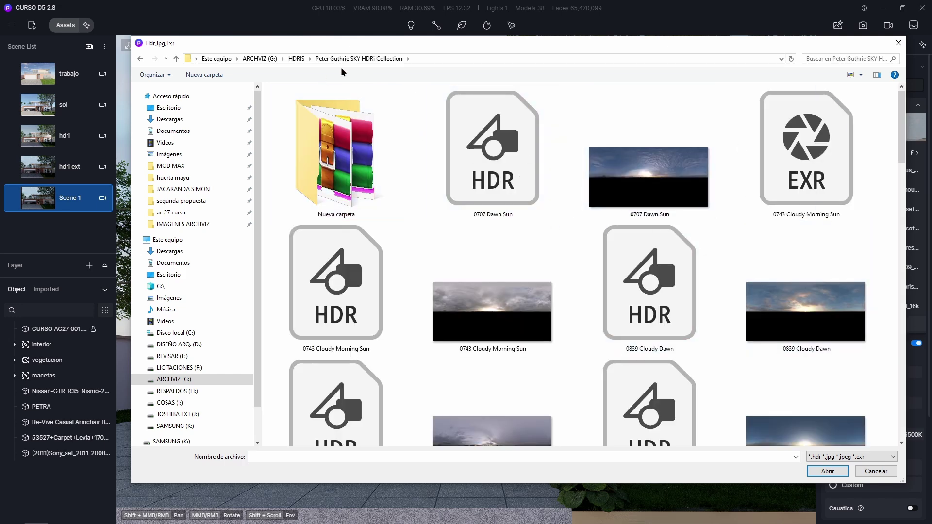
{"action": "scroll", "coordinate": [633, 325], "scroll_direction": "down", "scroll_amount": 10}
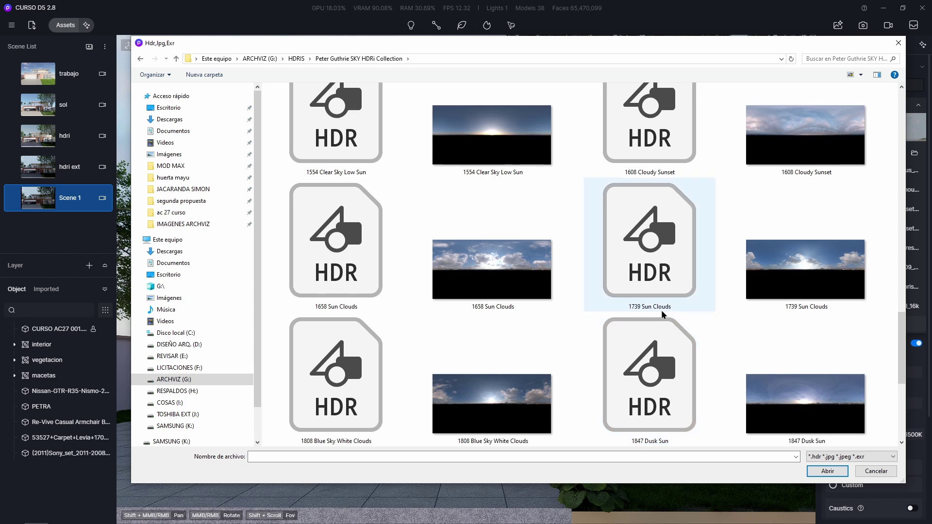
{"action": "scroll", "coordinate": [667, 308], "scroll_direction": "down", "scroll_amount": 5}
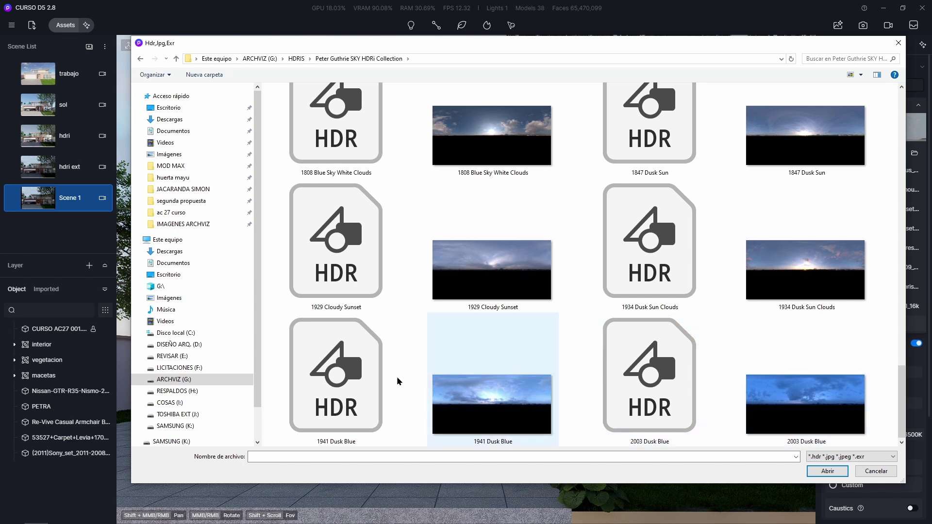
{"action": "left_click", "coordinate": [352, 384]}
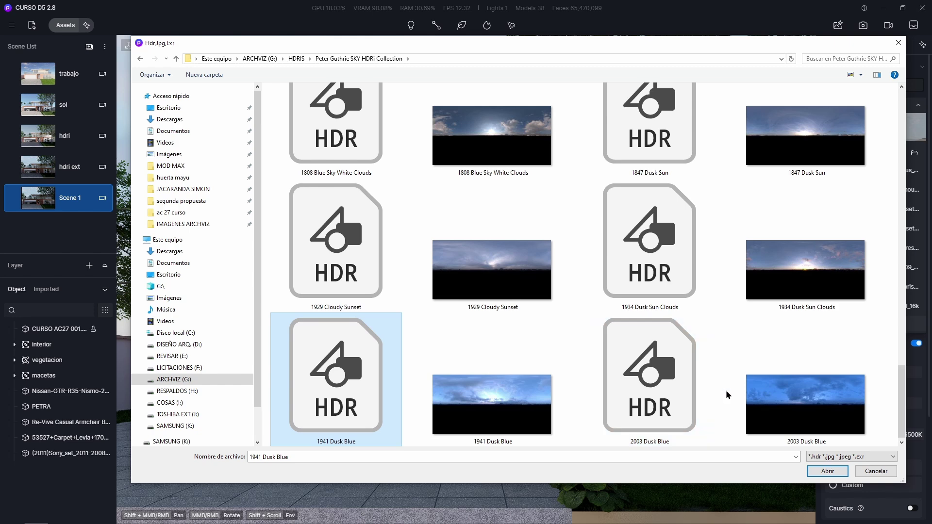
{"action": "scroll", "coordinate": [619, 223], "scroll_direction": "up", "scroll_amount": 3}
{"action": "scroll", "coordinate": [626, 216], "scroll_direction": "down", "scroll_amount": 4}
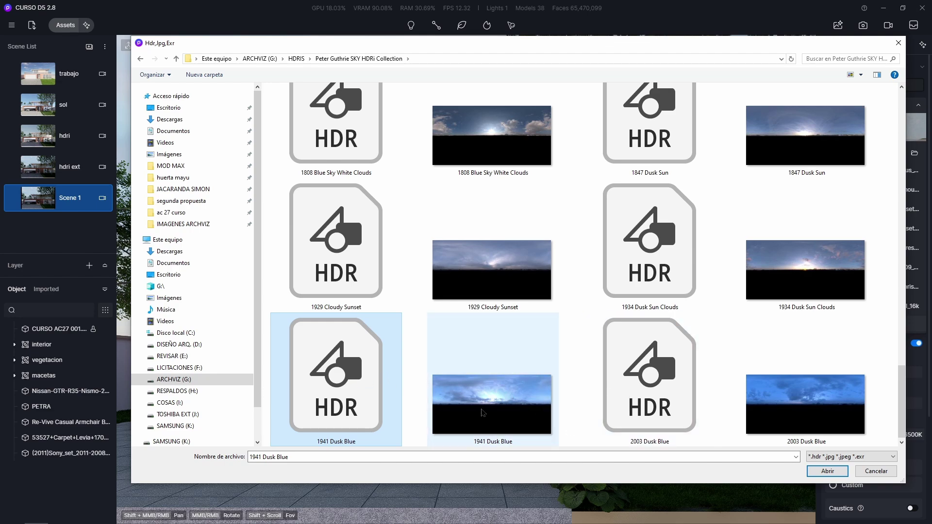
{"action": "left_click", "coordinate": [831, 473]}
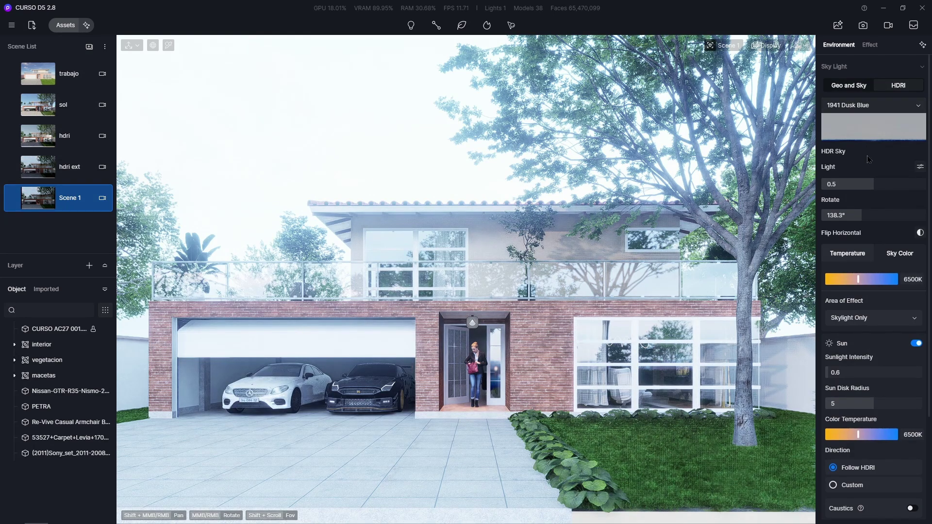
Split the sky light into separate controls, setting Skylight to 0.25 and Background to 0.03.
{"action": "left_click", "coordinate": [924, 168]}
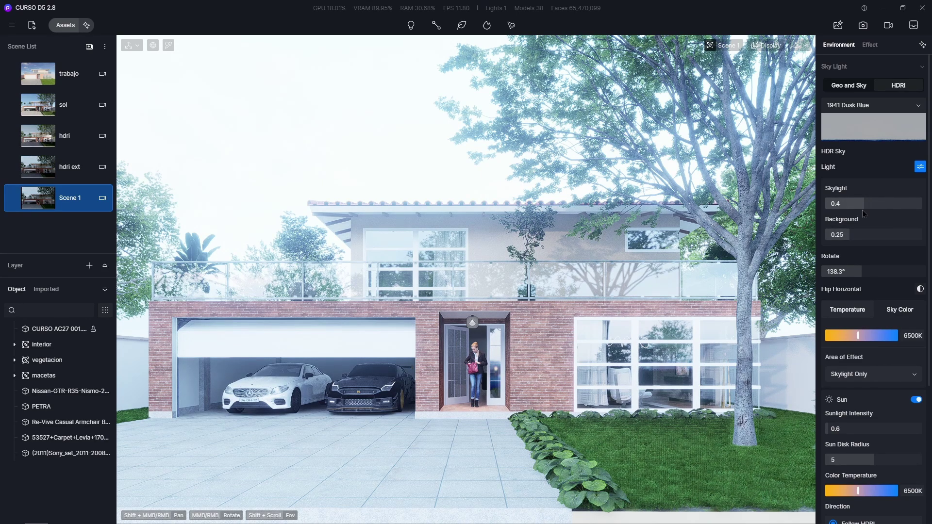
{"action": "left_click_drag", "start_coordinate": [862, 210], "coordinate": [851, 217]}
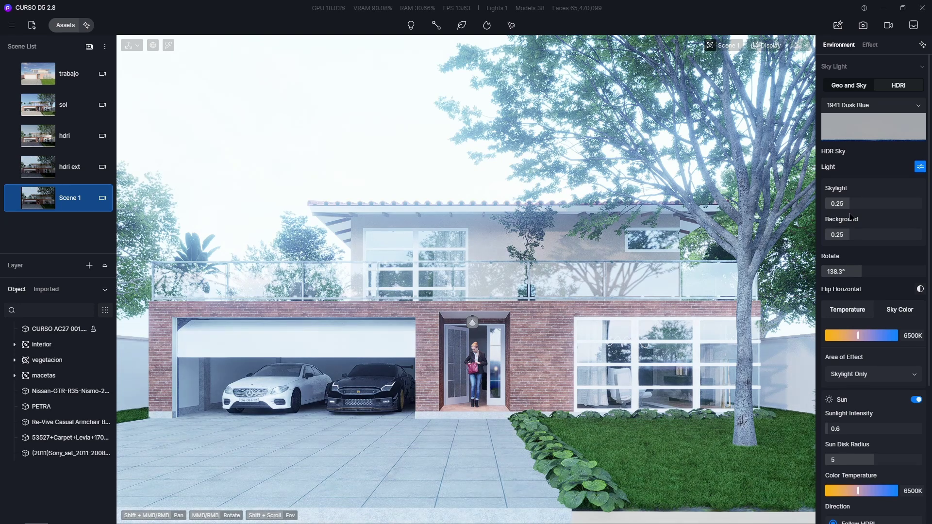
{"action": "left_click_drag", "start_coordinate": [845, 238], "coordinate": [830, 251]}
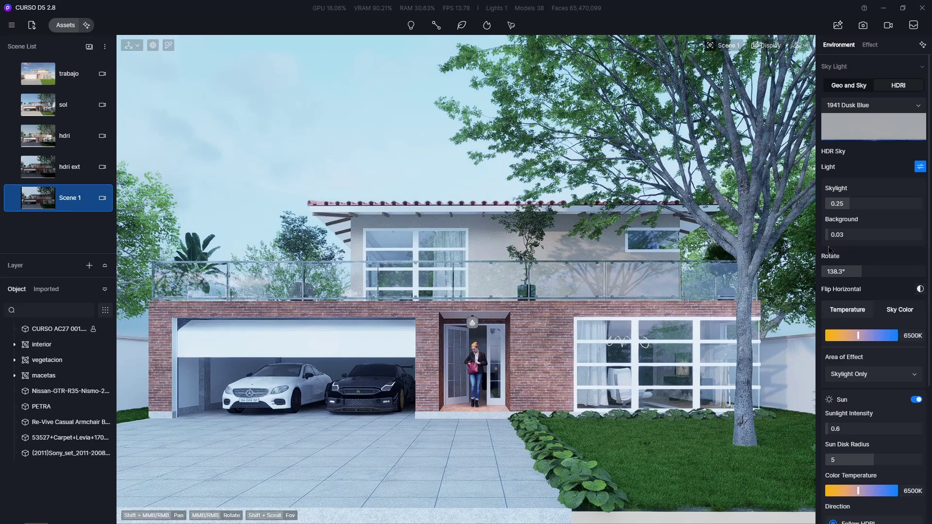
{"action": "left_click_drag", "start_coordinate": [826, 236], "coordinate": [827, 238]}
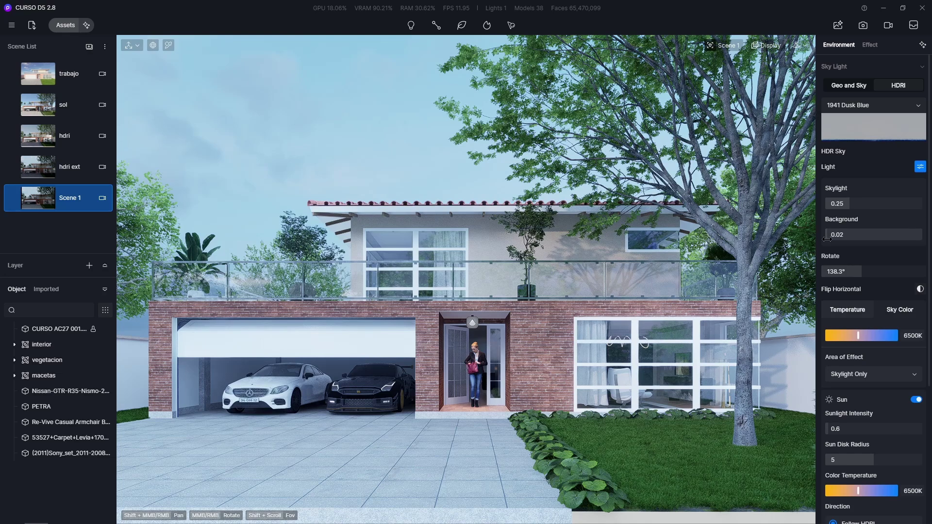
{"action": "left_click_drag", "start_coordinate": [827, 239], "coordinate": [827, 238]}
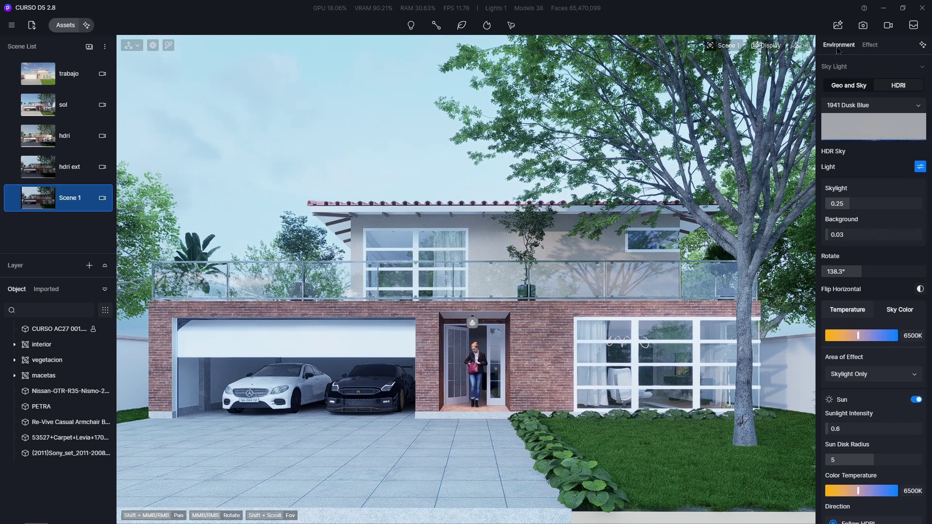
In the scene's post-processing effects, set Exposure to -0.55 and Highlight Local Exposure to 0.33.
{"action": "left_click", "coordinate": [869, 45]}
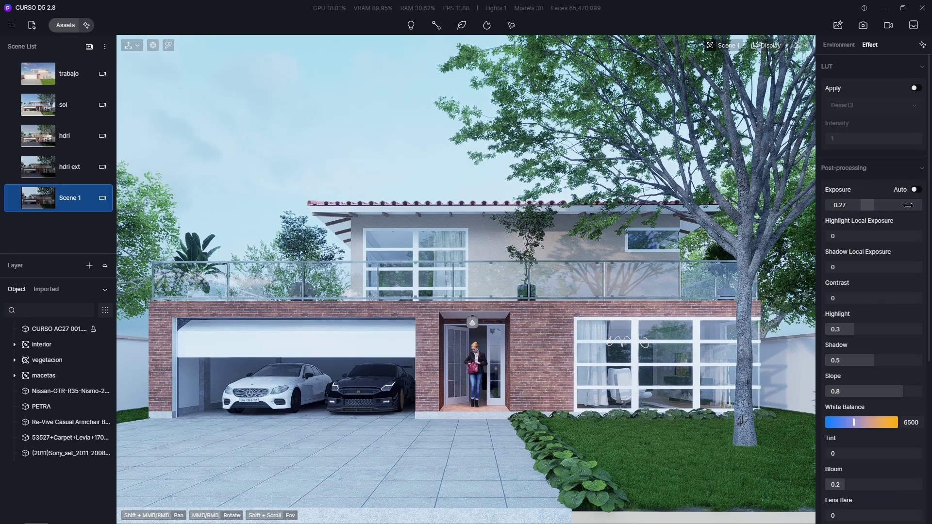
{"action": "left_click_drag", "start_coordinate": [856, 207], "coordinate": [847, 215]}
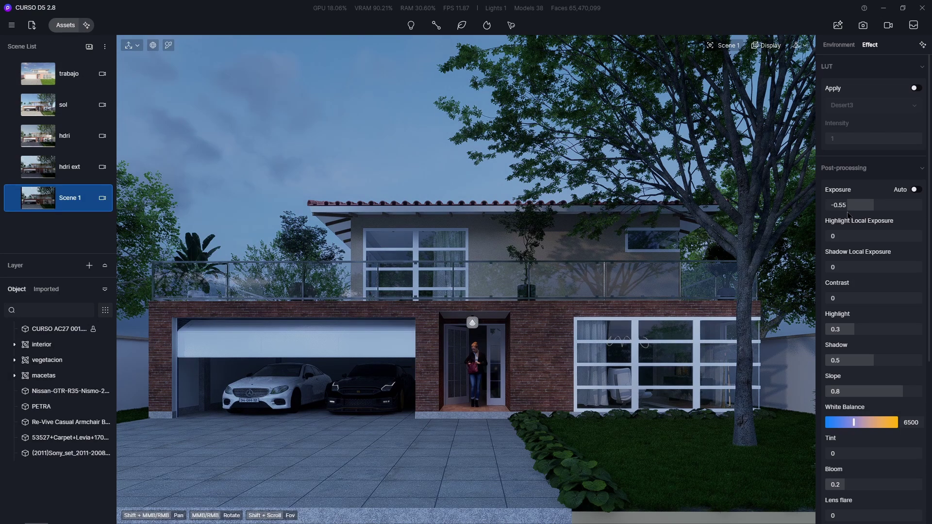
{"action": "left_click_drag", "start_coordinate": [848, 215], "coordinate": [850, 216]}
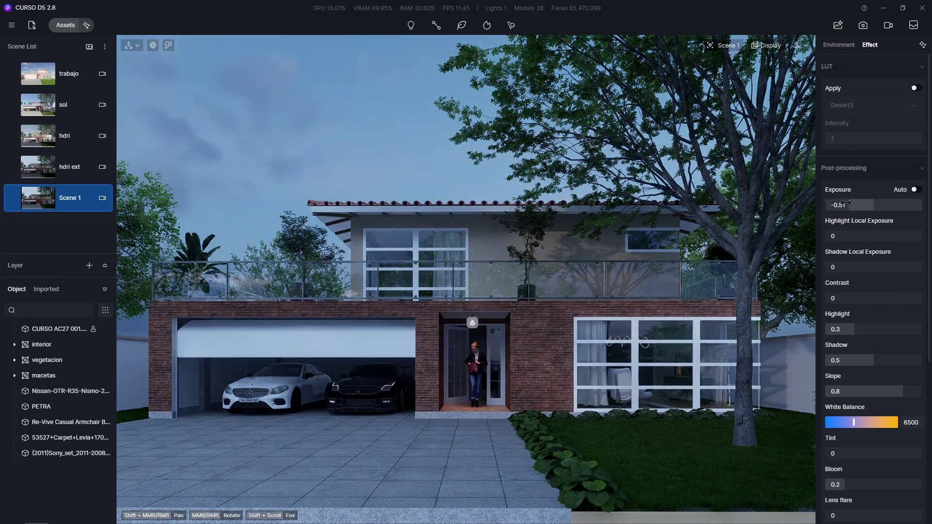
{"action": "left_click", "coordinate": [865, 203]}
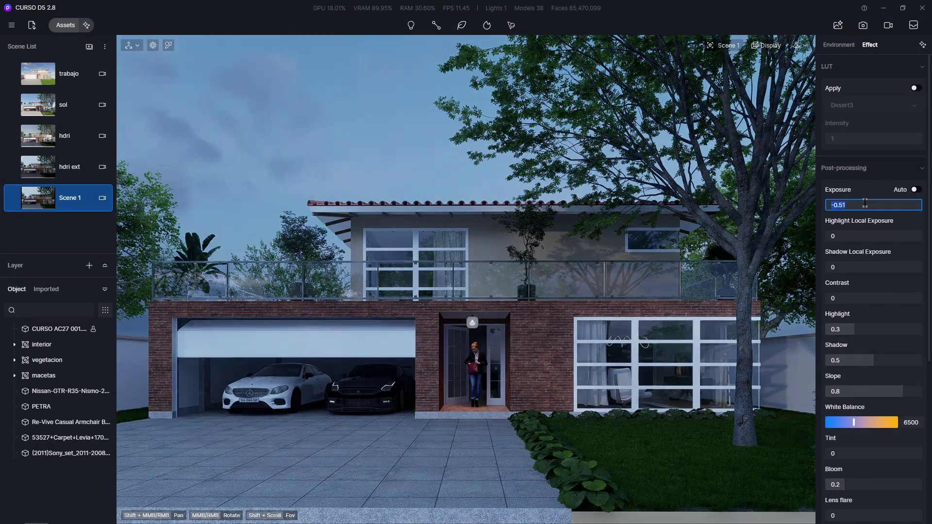
{"action": "type", "text": "-"}
{"action": "key", "text": "Return"}
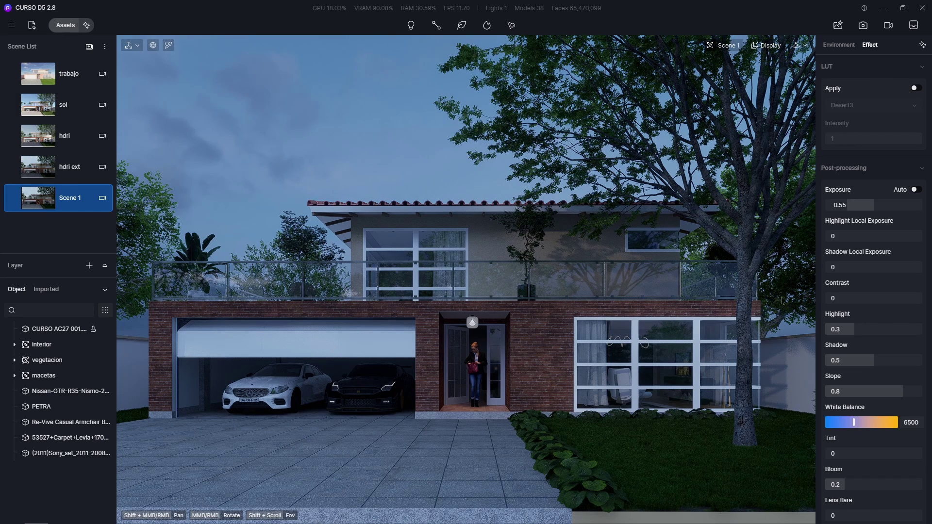
{"action": "left_click_drag", "start_coordinate": [830, 235], "coordinate": [830, 288]}
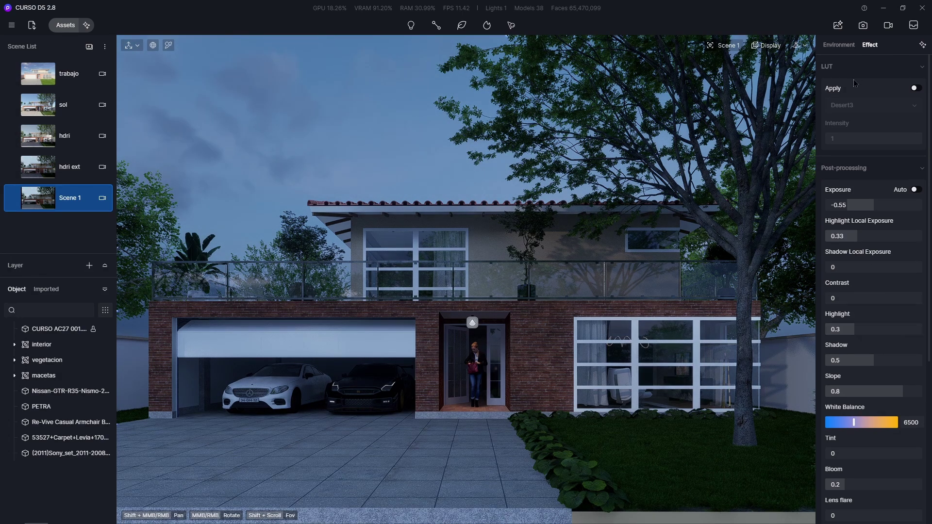
Return to the environment settings and lower the HDR sky's Background brightness to 0.02.
{"action": "left_click", "coordinate": [839, 46]}
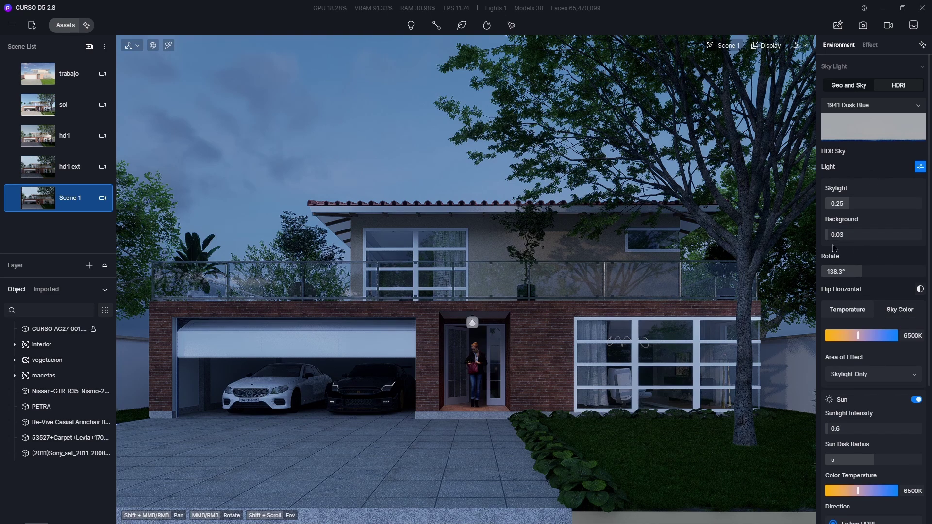
{"action": "left_click_drag", "start_coordinate": [825, 236], "coordinate": [822, 237]}
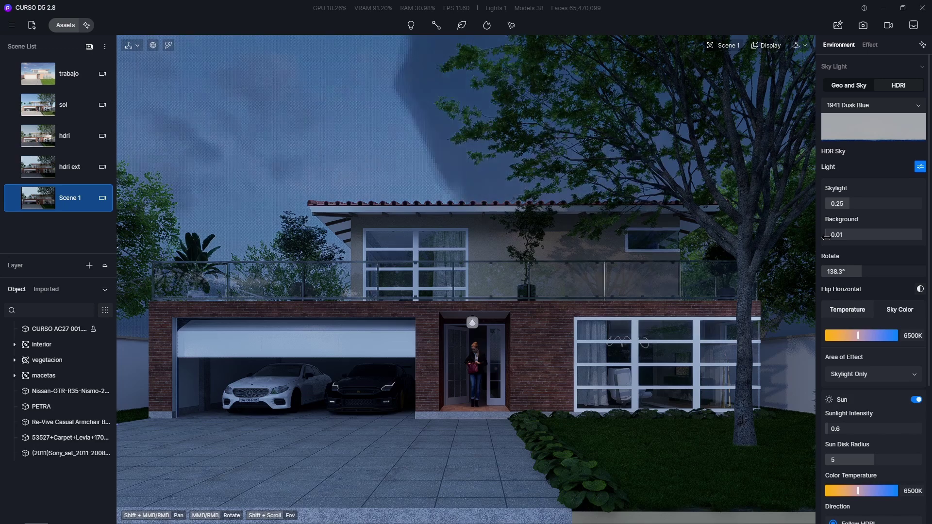
{"action": "left_click_drag", "start_coordinate": [824, 237], "coordinate": [826, 239]}
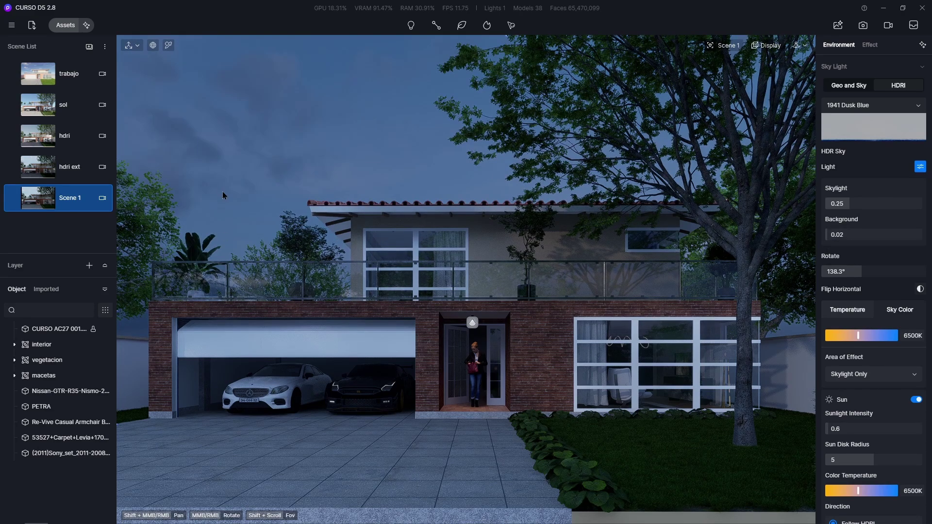
Try several rotations of the HDR sky behind the house and settle on 75°.
{"action": "left_click_drag", "start_coordinate": [863, 272], "coordinate": [894, 274]}
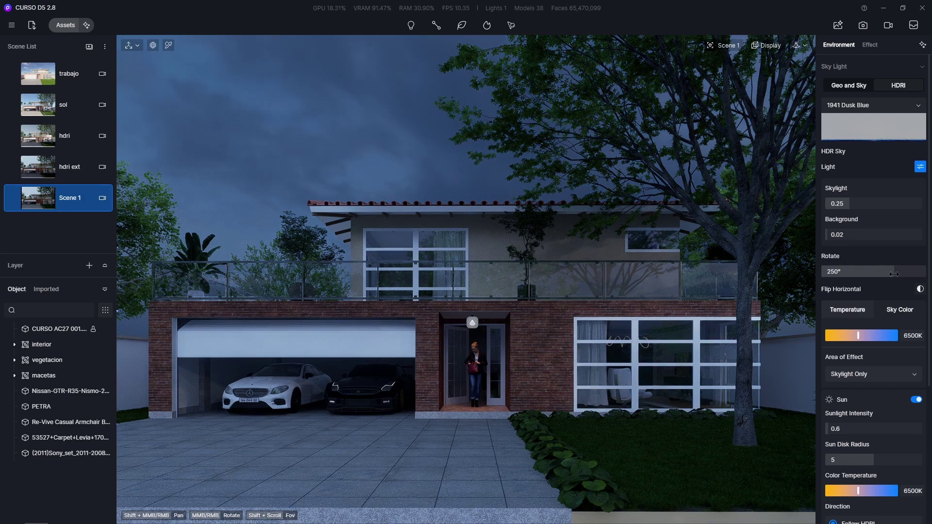
{"action": "left_click", "coordinate": [845, 271]}
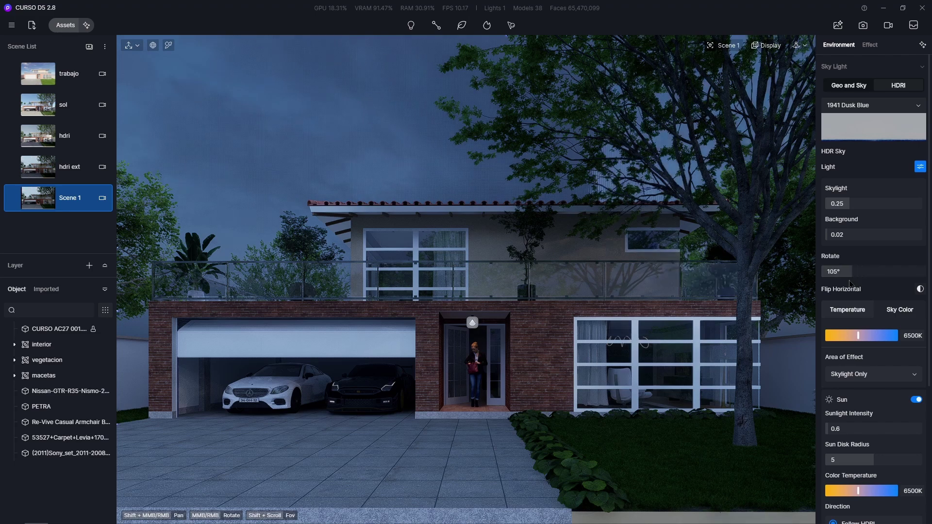
{"action": "left_click", "coordinate": [841, 283]}
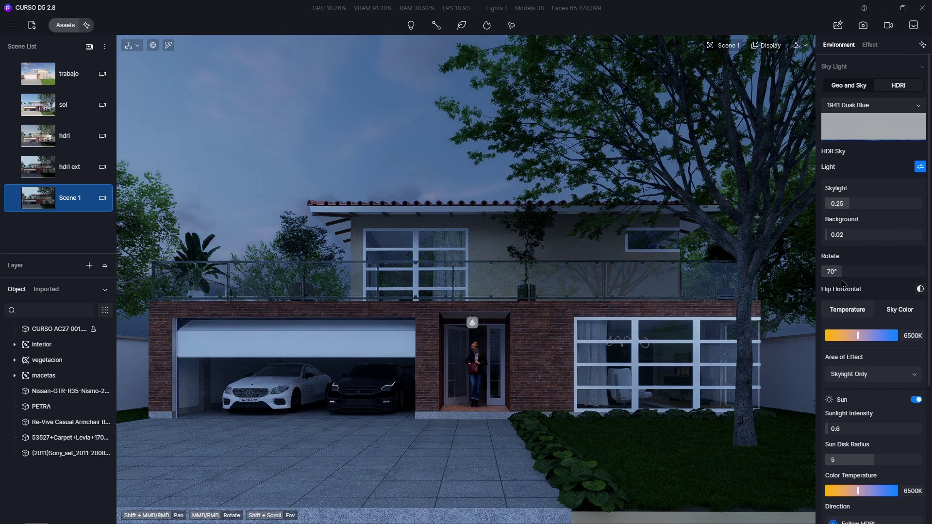
{"action": "left_click", "coordinate": [827, 284]}
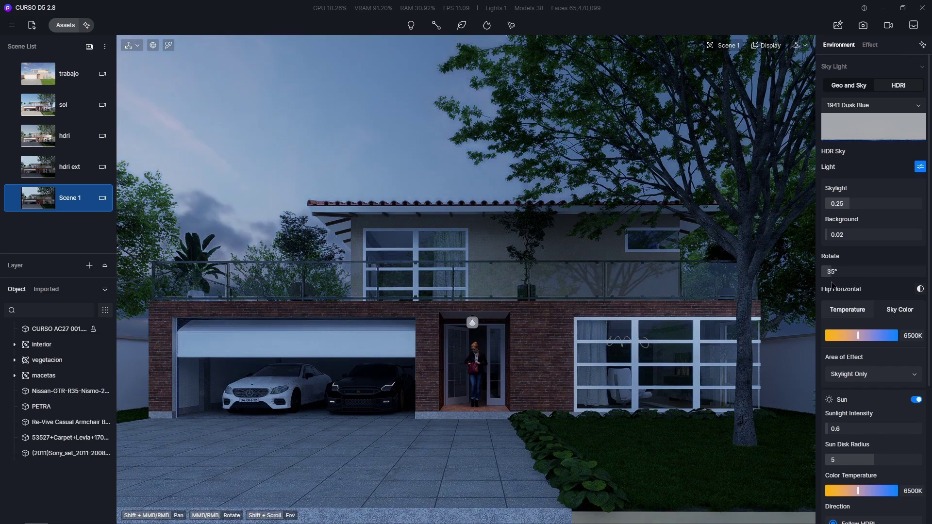
{"action": "left_click", "coordinate": [839, 285]}
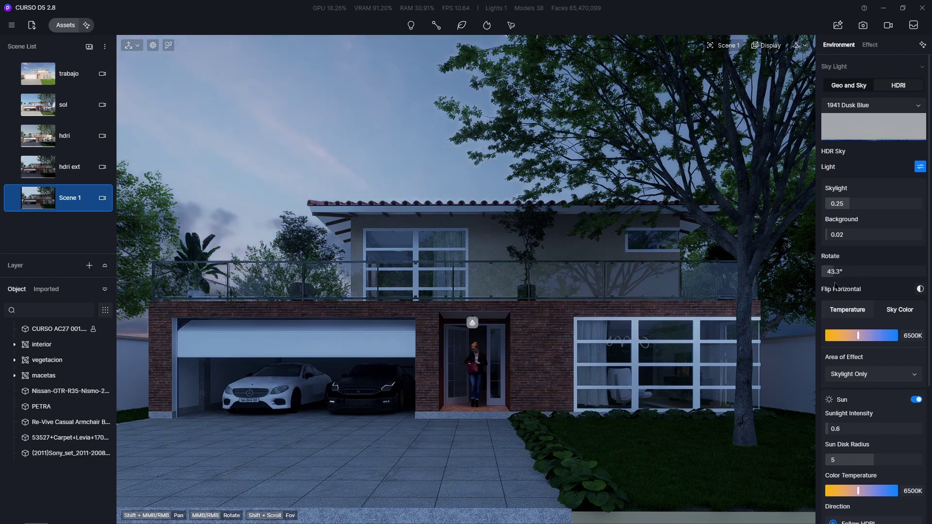
{"action": "left_click", "coordinate": [843, 285]}
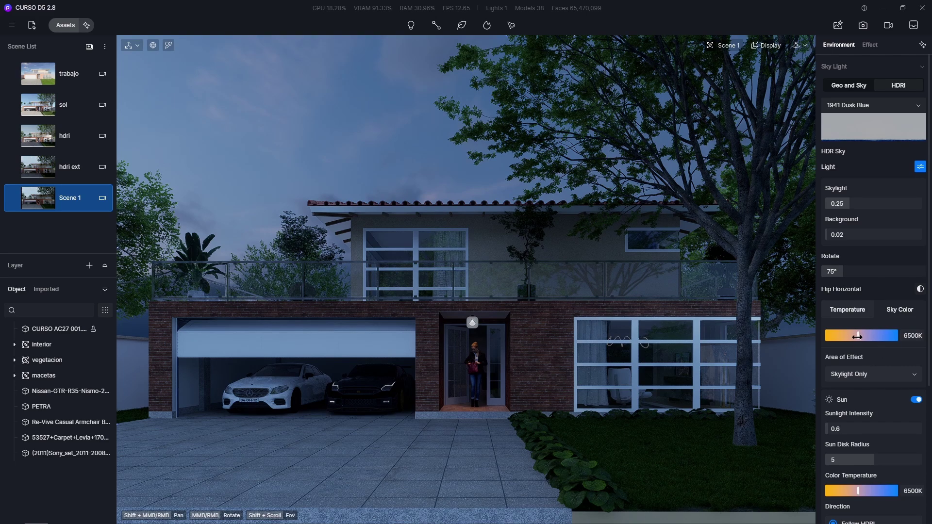
Try warmer and cooler temperatures for the HDR sky, including 2900K.
{"action": "left_click_drag", "start_coordinate": [857, 337], "coordinate": [832, 342]}
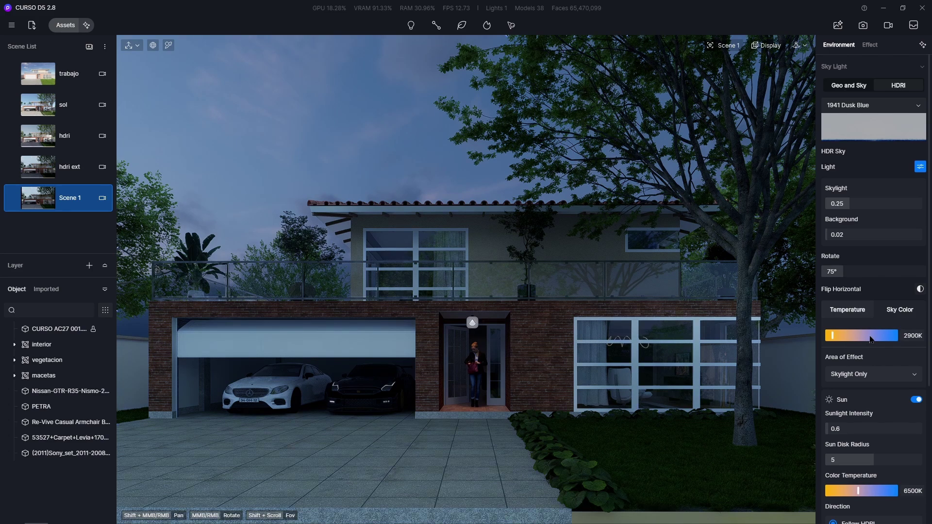
{"action": "left_click_drag", "start_coordinate": [870, 339], "coordinate": [837, 345]}
Switch the HDR sky tint to Sky Color, limit it to Background Only and set its saturation to 61.
{"action": "left_click", "coordinate": [897, 313]}
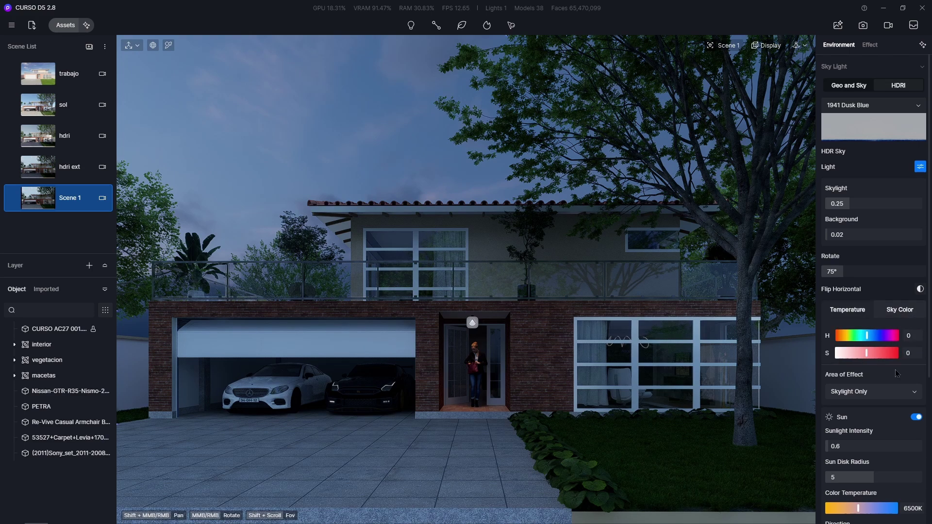
{"action": "left_click", "coordinate": [914, 393]}
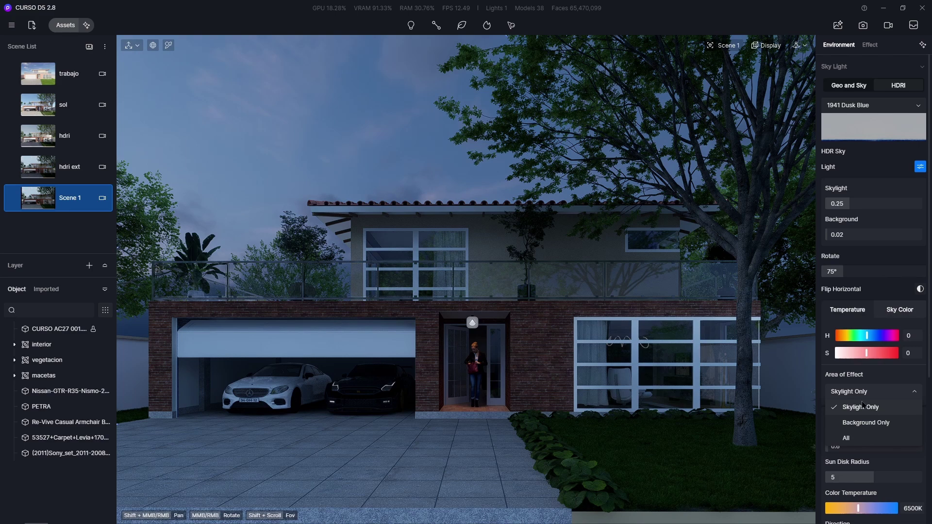
{"action": "left_click", "coordinate": [877, 425]}
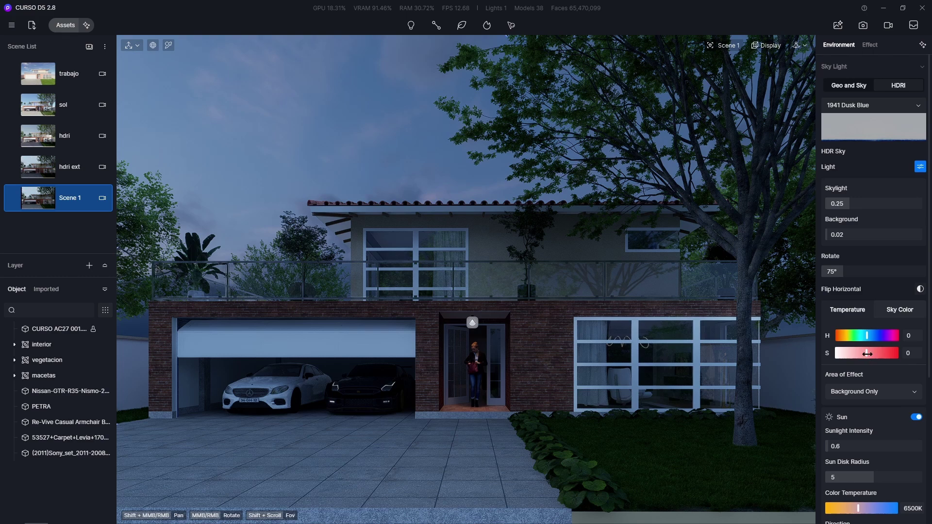
{"action": "left_click_drag", "start_coordinate": [868, 354], "coordinate": [886, 354]}
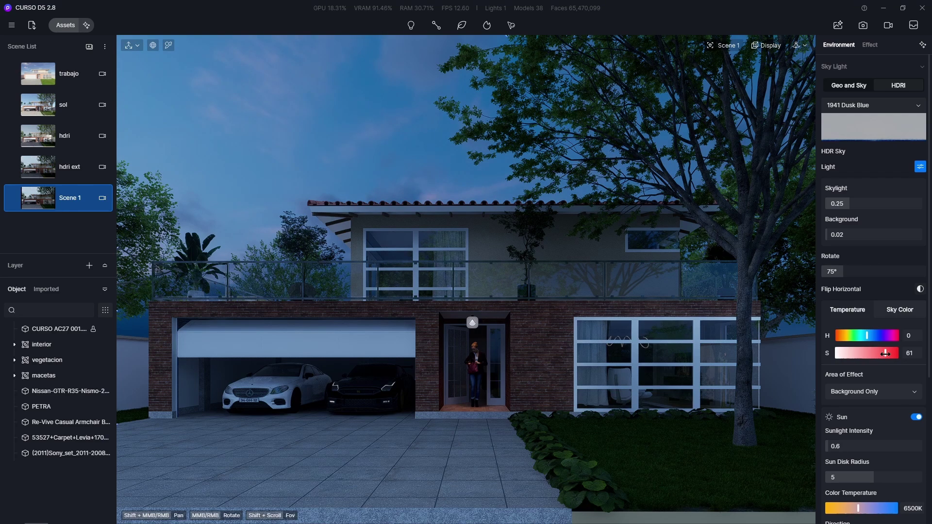
{"action": "left_click_drag", "start_coordinate": [883, 354], "coordinate": [885, 353]}
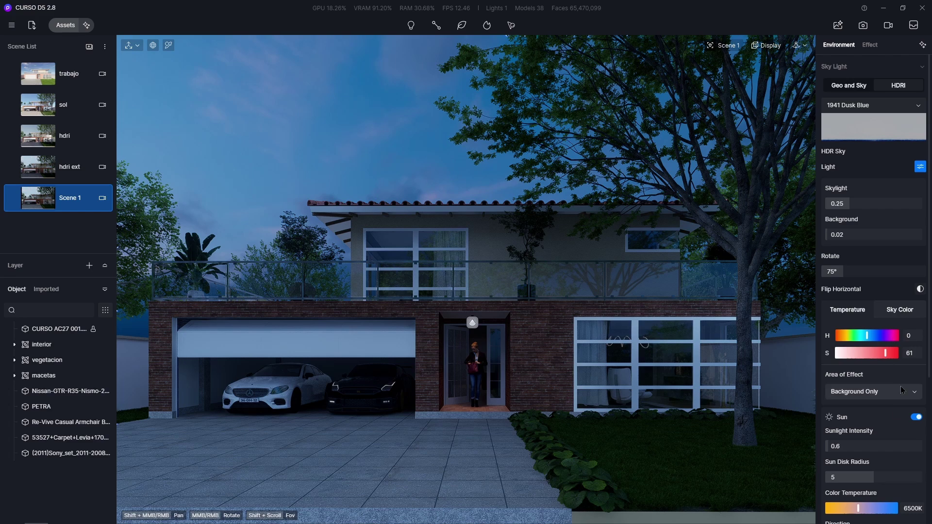
Compare the sky color with Skylight Only and All as area of effect, and return to Background Only.
{"action": "left_click", "coordinate": [893, 396]}
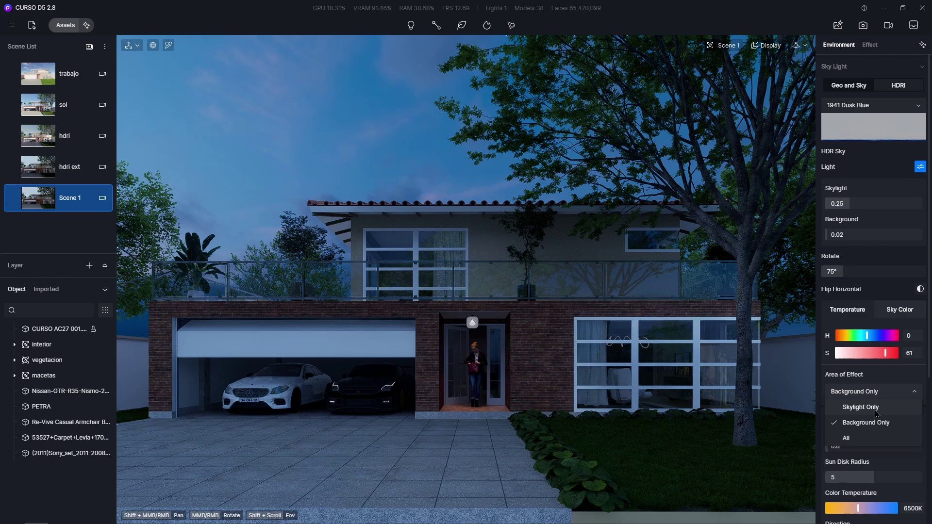
{"action": "left_click", "coordinate": [876, 414]}
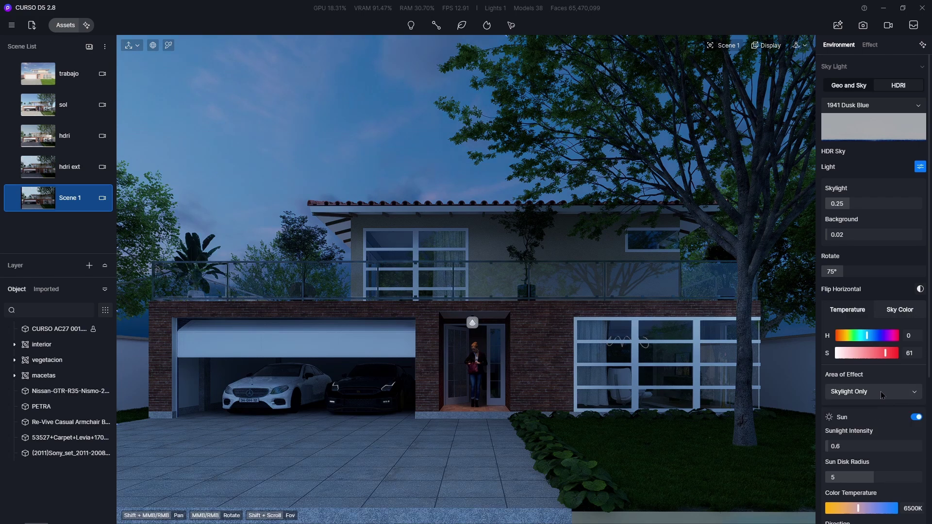
{"action": "left_click", "coordinate": [880, 393]}
{"action": "left_click", "coordinate": [859, 440]}
{"action": "left_click", "coordinate": [889, 397]}
{"action": "left_click", "coordinate": [869, 426]}
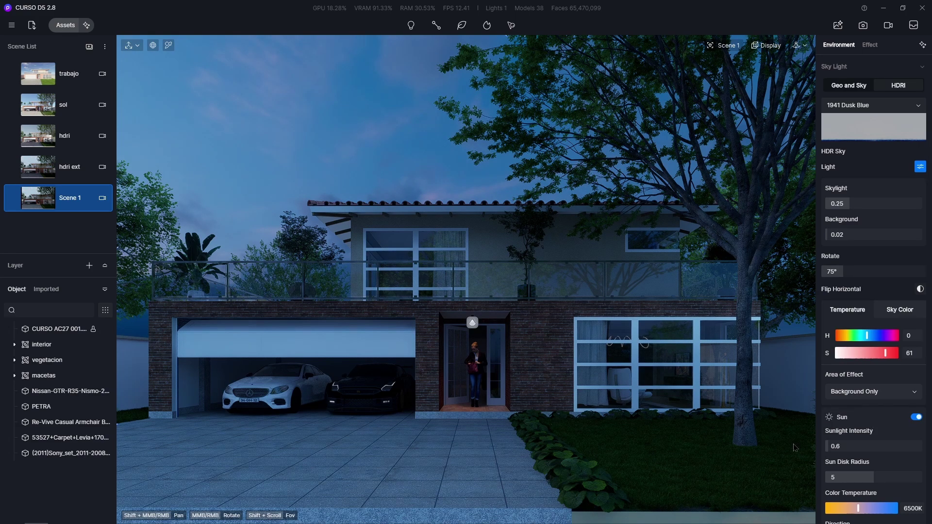
Toggle the sun off and on to compare the lighting, leave it enabled and set Sunlight Intensity to 1.
{"action": "left_click", "coordinate": [916, 417]}
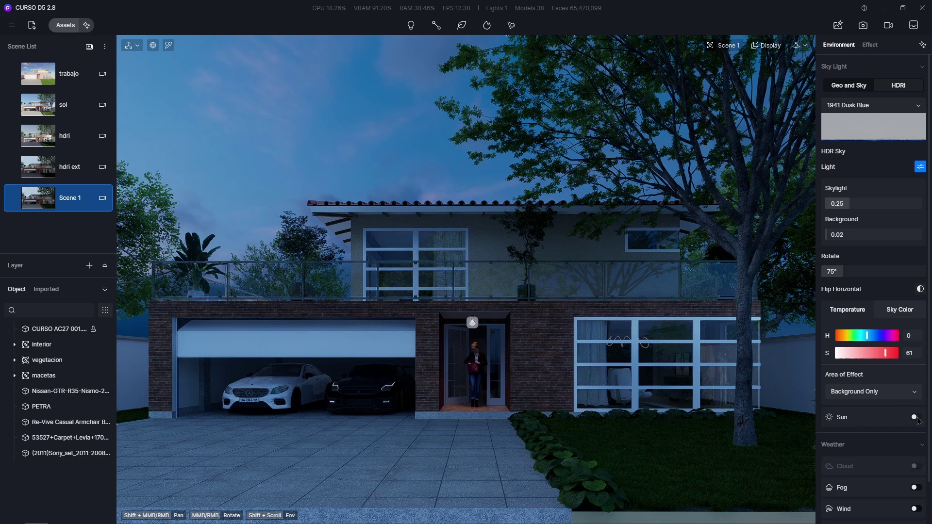
{"action": "left_click", "coordinate": [916, 417]}
{"action": "left_click", "coordinate": [916, 418]}
{"action": "left_click", "coordinate": [916, 418]}
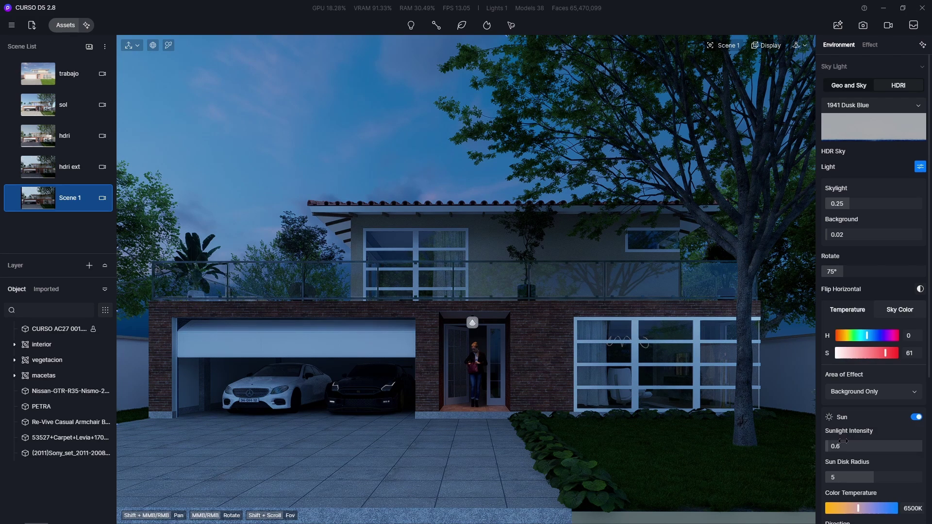
{"action": "left_click_drag", "start_coordinate": [843, 442], "coordinate": [870, 442]}
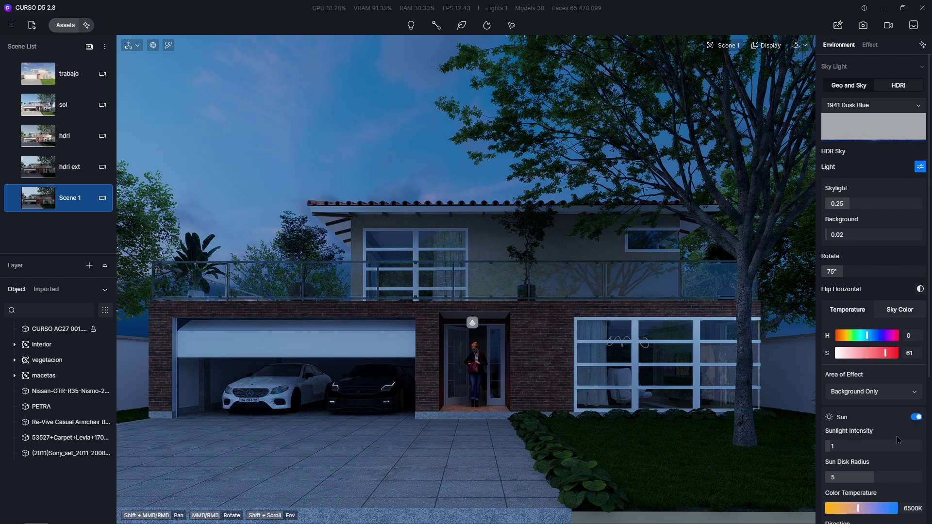
Update Scene 1 with the current settings and rename it noche.
{"action": "left_click", "coordinate": [13, 199]}
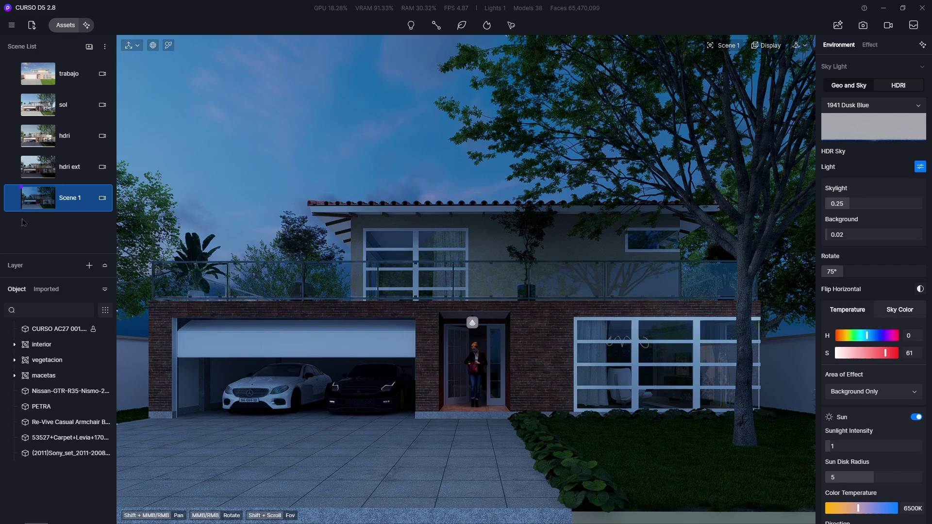
{"action": "right_click", "coordinate": [76, 199]}
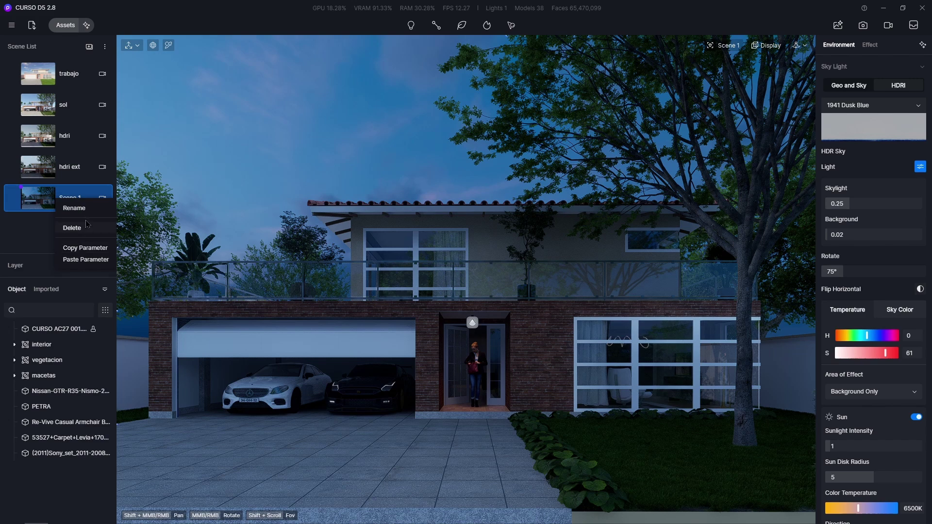
{"action": "left_click", "coordinate": [77, 208]}
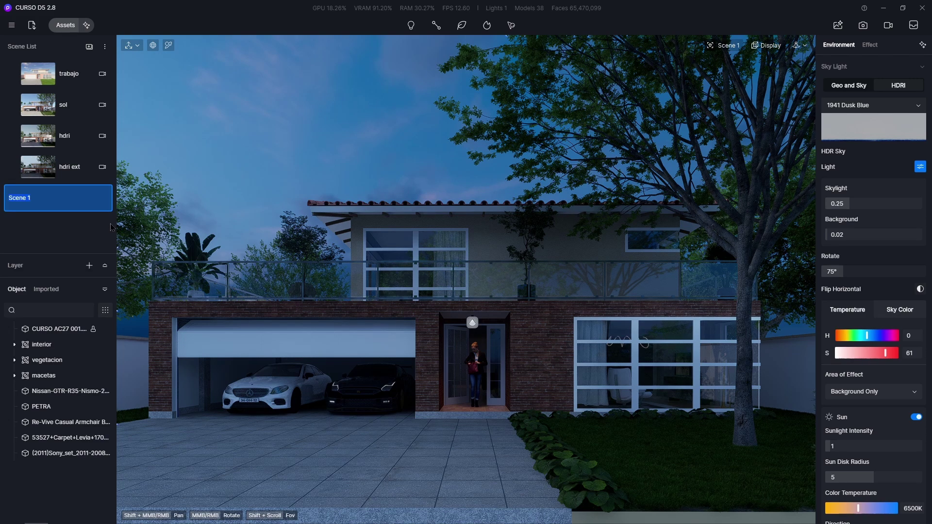
{"action": "type", "text": "noche"}
{"action": "key", "text": "Return"}
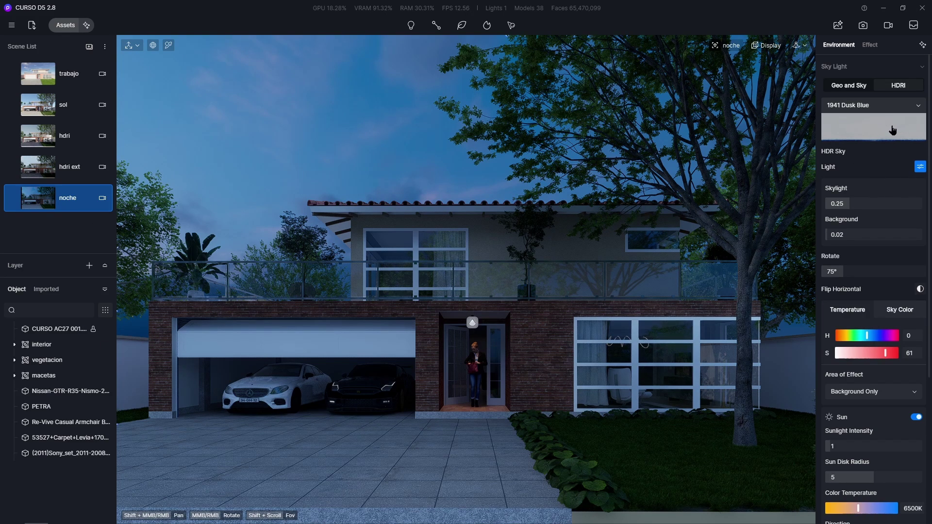
Replace the sky's HDRI with 2003 Dusk Blue from the custom collection.
{"action": "left_click", "coordinate": [919, 107]}
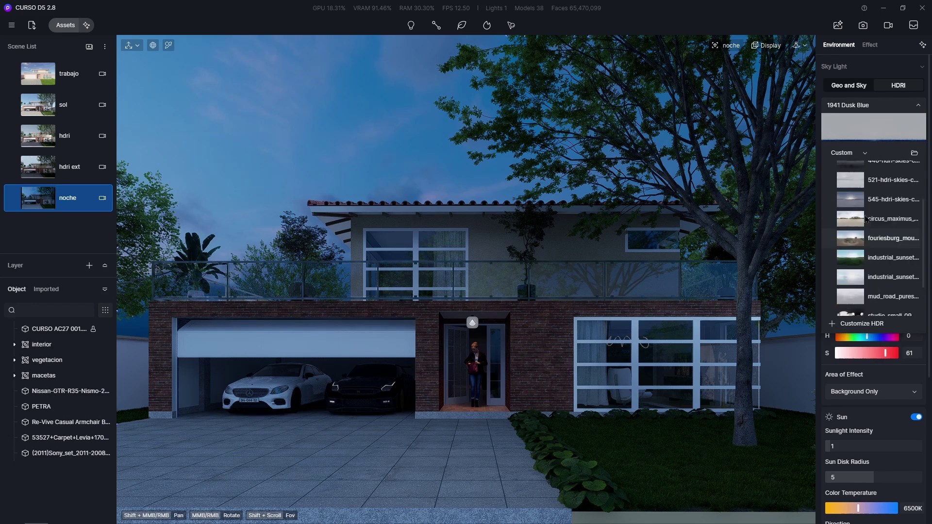
{"action": "scroll", "coordinate": [882, 214], "scroll_direction": "up", "scroll_amount": 3}
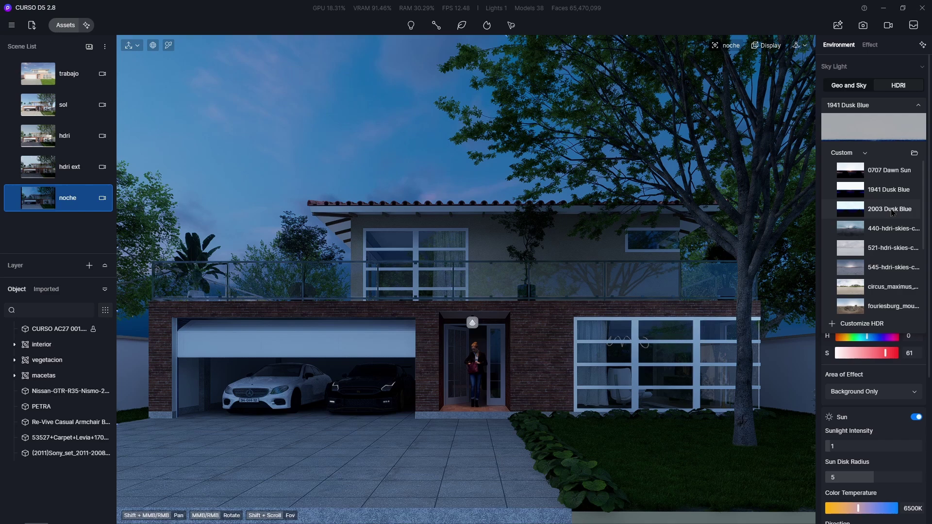
{"action": "left_click", "coordinate": [892, 214]}
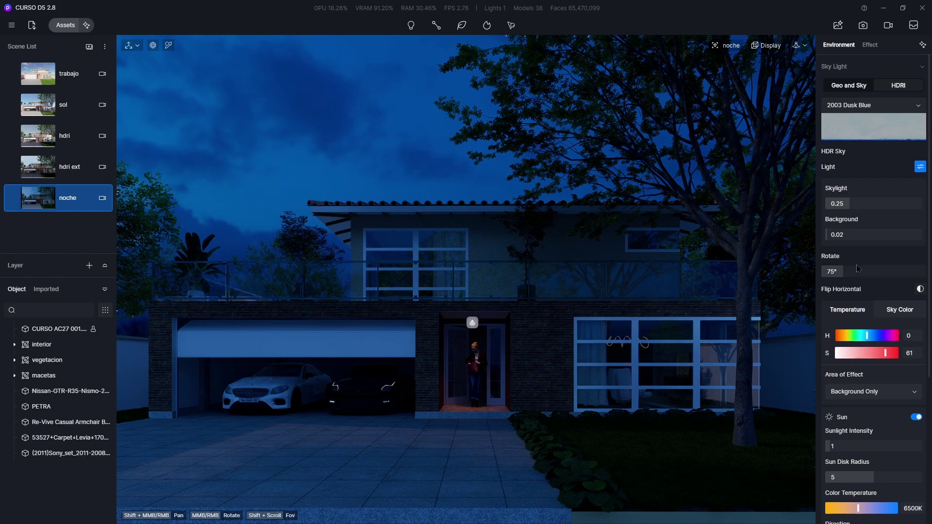
Try HDR sky Background brightness values of 0.04, 0.02 and 0.03.
{"action": "left_click", "coordinate": [829, 239]}
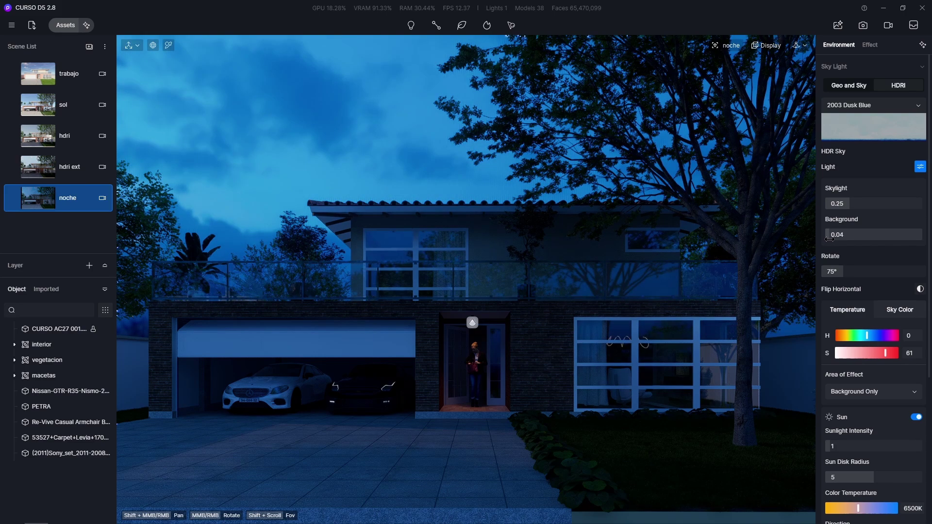
{"action": "left_click_drag", "start_coordinate": [830, 239], "coordinate": [825, 239]}
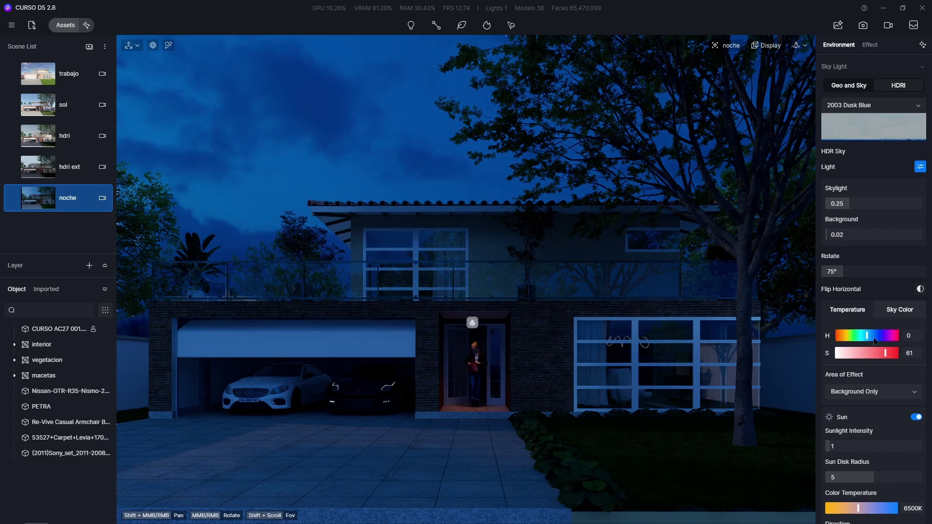
{"action": "double_click", "coordinate": [842, 235]}
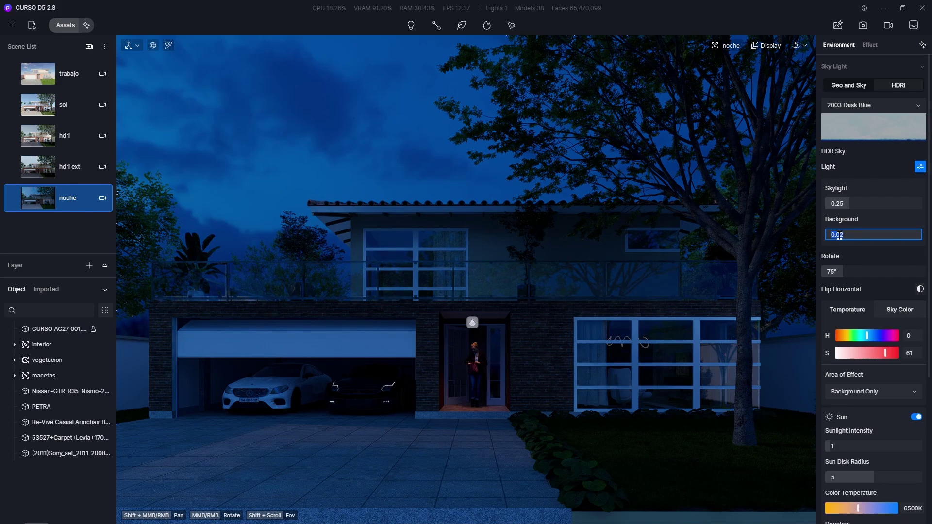
{"action": "left_click", "coordinate": [842, 235]}
{"action": "type", "text": "3"}
{"action": "key", "text": "Return"}
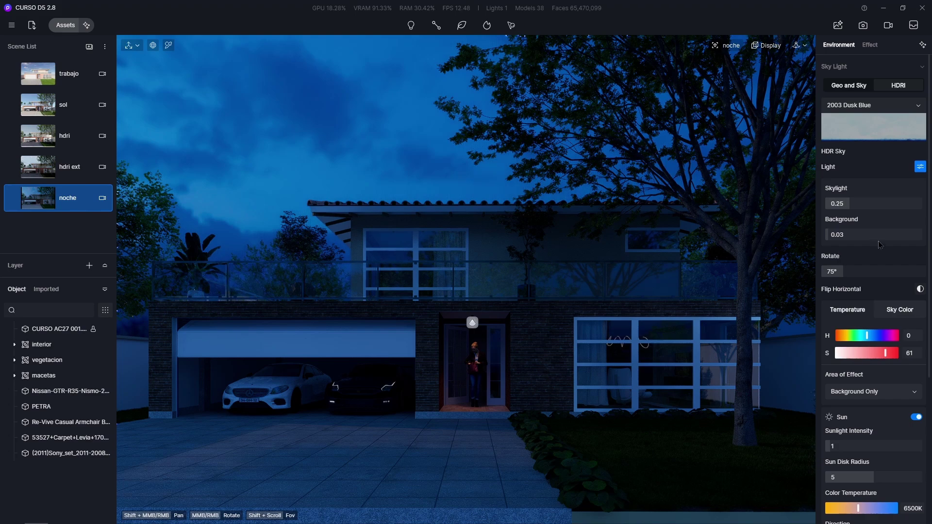
Try Skylight at 0.5, set the HDR sky's Background to 0.02 and lower Skylight to 0.3.
{"action": "left_click_drag", "start_coordinate": [863, 204], "coordinate": [868, 205]}
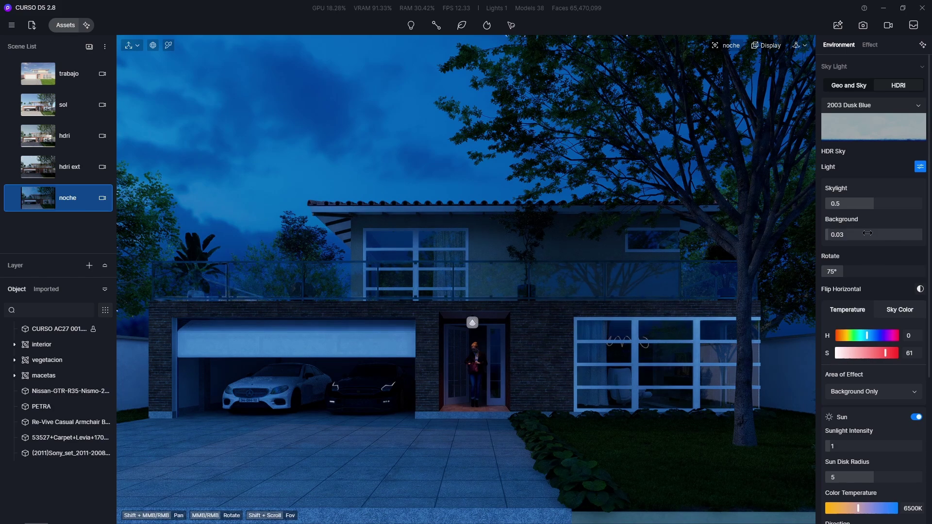
{"action": "double_click", "coordinate": [843, 234]}
{"action": "left_click", "coordinate": [844, 235]}
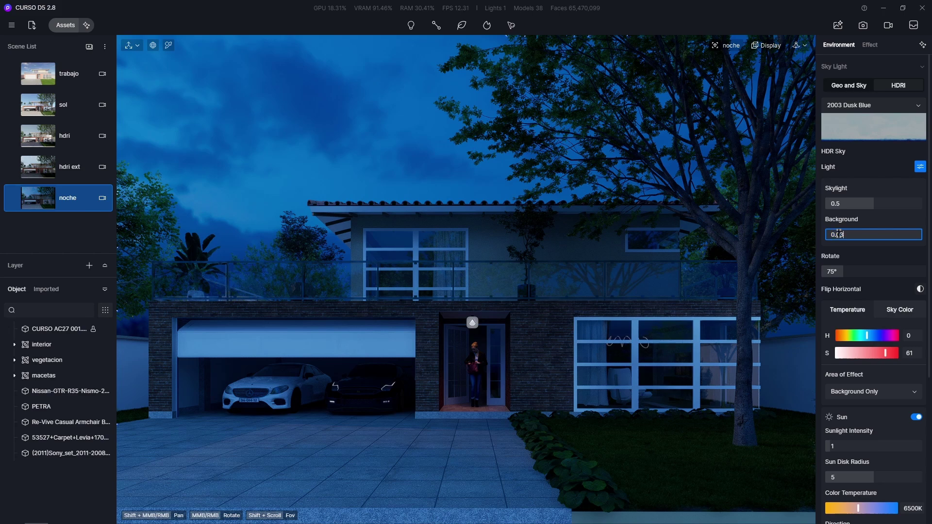
{"action": "left_click_drag", "start_coordinate": [839, 234], "coordinate": [853, 233]}
{"action": "type", "text": "2"}
{"action": "key", "text": "Return"}
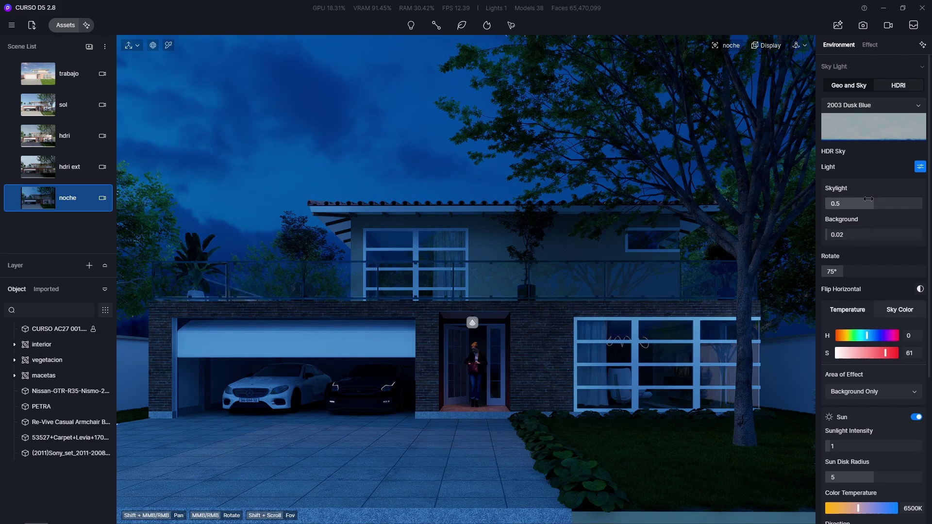
{"action": "left_click_drag", "start_coordinate": [872, 203], "coordinate": [860, 203]}
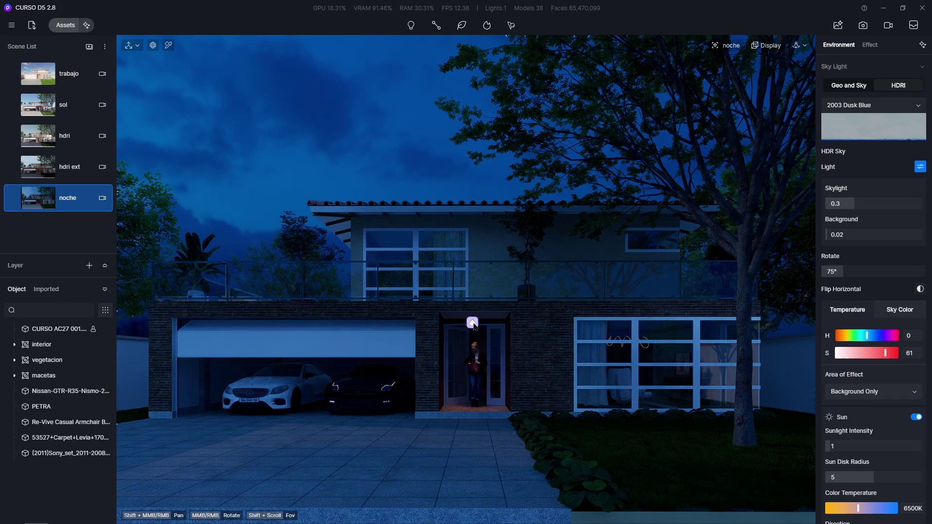
Save the project, hide the spotlight above the front door in the interior group, and update the noche scene.
{"action": "left_click", "coordinate": [474, 323]}
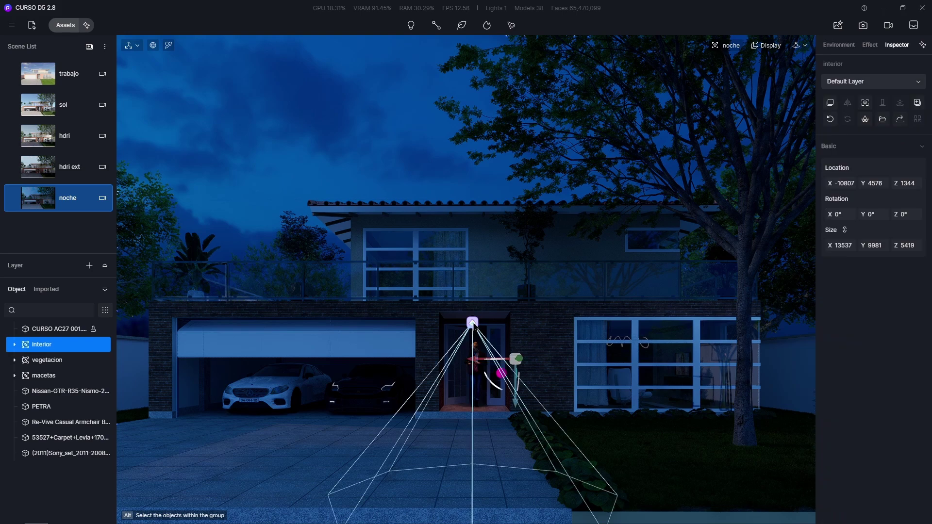
{"action": "left_click", "coordinate": [14, 345]}
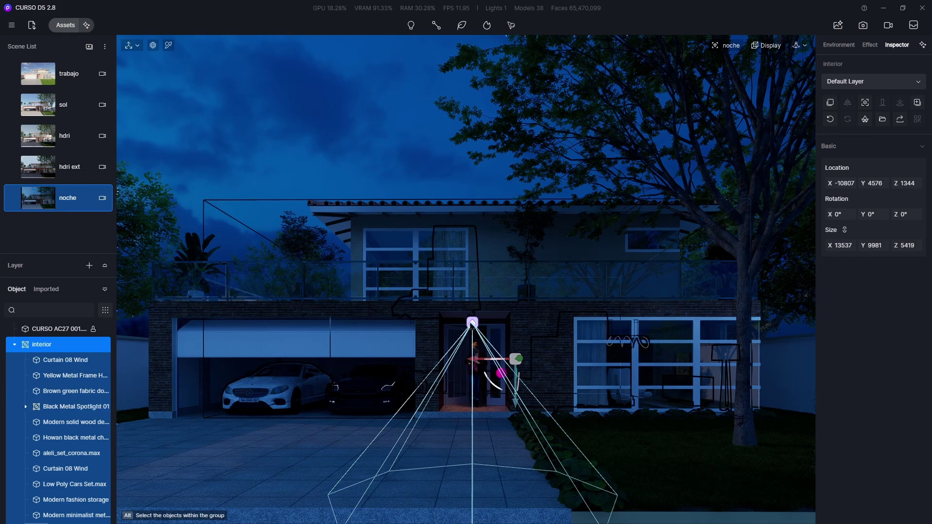
{"action": "left_click", "coordinate": [471, 323]}
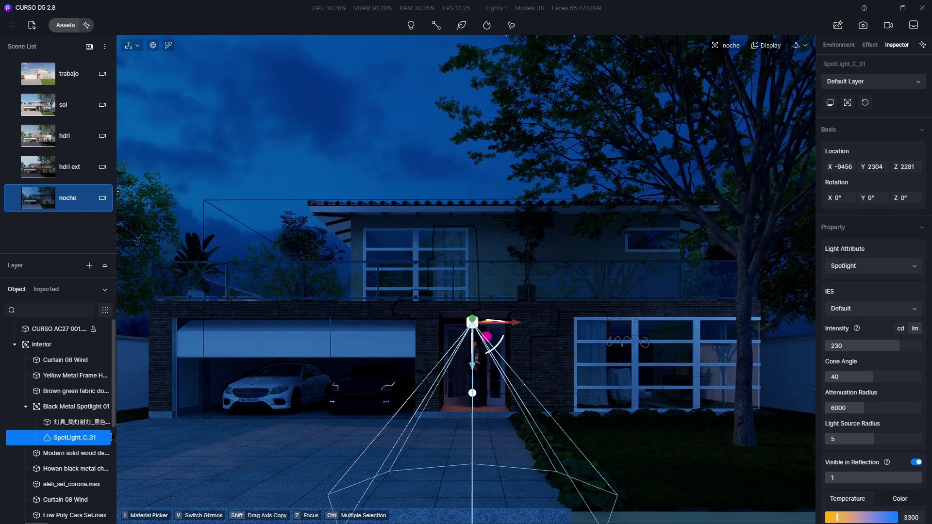
{"action": "key", "text": "ctrl+s"}
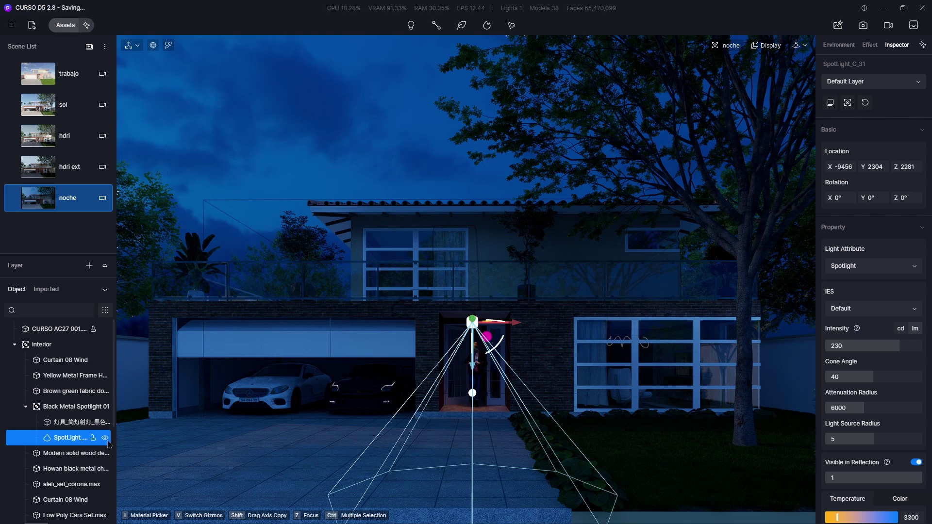
{"action": "left_click", "coordinate": [105, 438]}
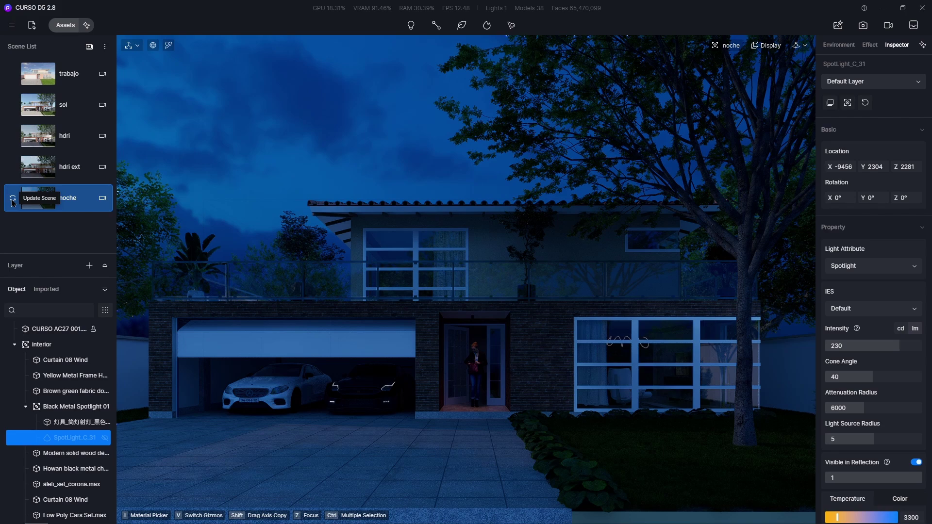
{"action": "left_click", "coordinate": [12, 204]}
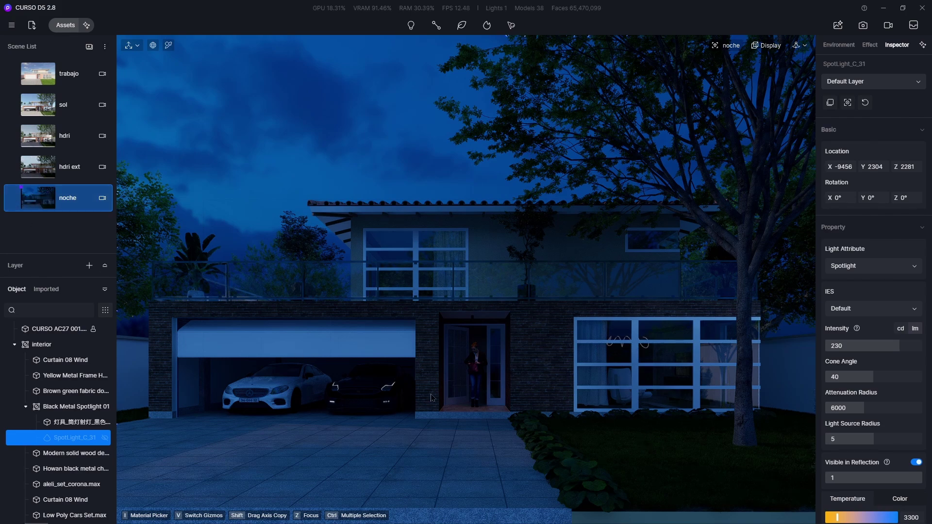
Try an emissive intensity of 25, and settle on 50, for the curled lamp's material behind the ground-floor window.
{"action": "scroll", "coordinate": [681, 378], "scroll_direction": "up", "scroll_amount": 10}
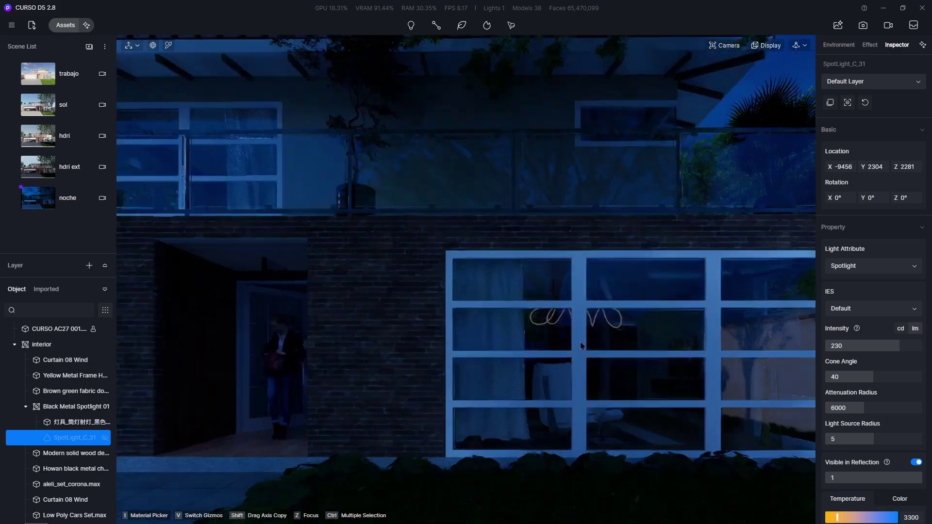
{"action": "scroll", "coordinate": [574, 299], "scroll_direction": "up", "scroll_amount": 10}
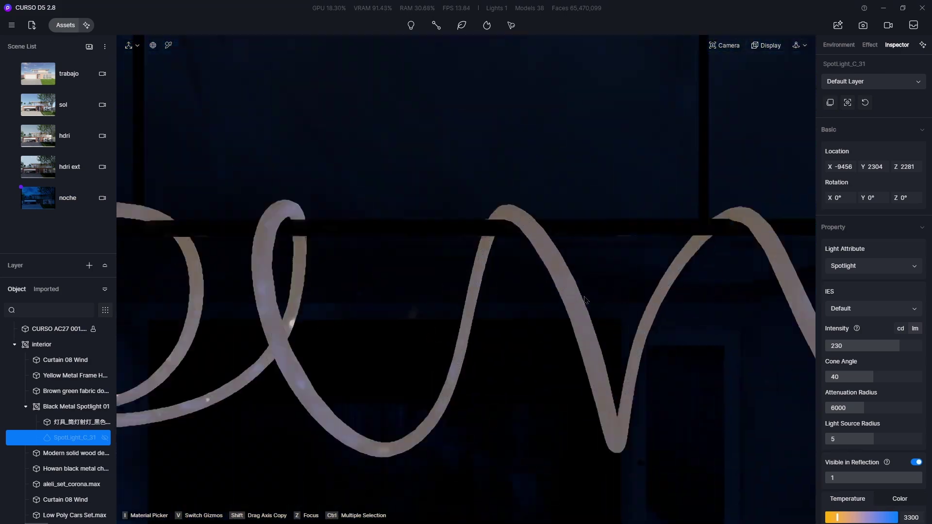
{"action": "scroll", "coordinate": [577, 316], "scroll_direction": "down", "scroll_amount": 5}
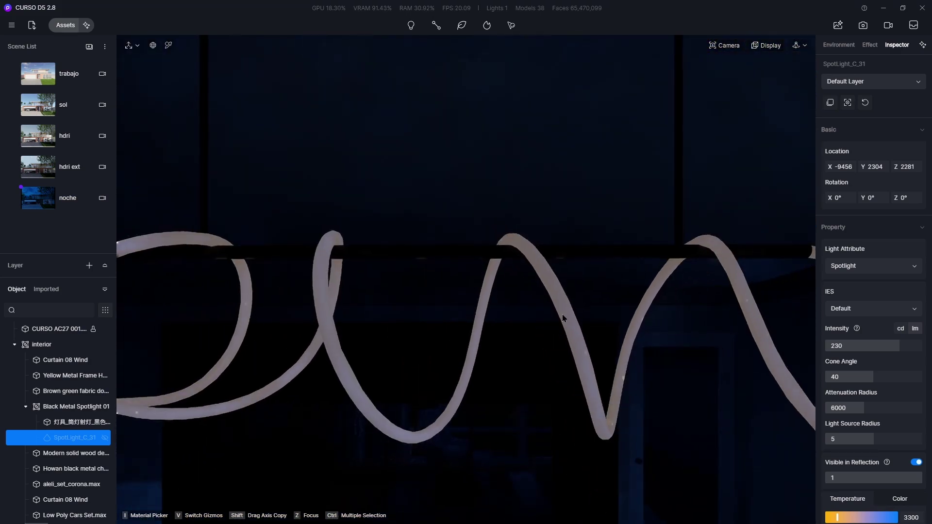
{"action": "key", "text": "Escape"}
{"action": "left_click", "coordinate": [574, 312]}
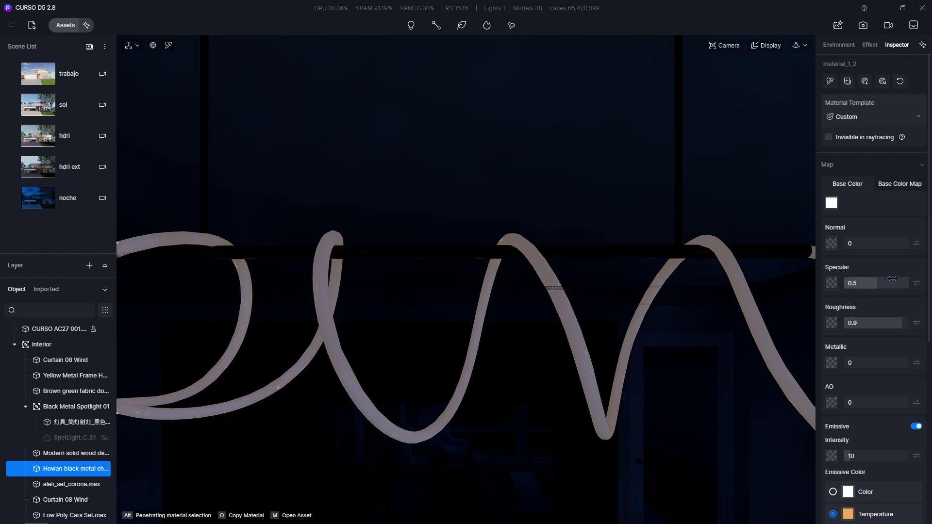
{"action": "left_click", "coordinate": [882, 458]}
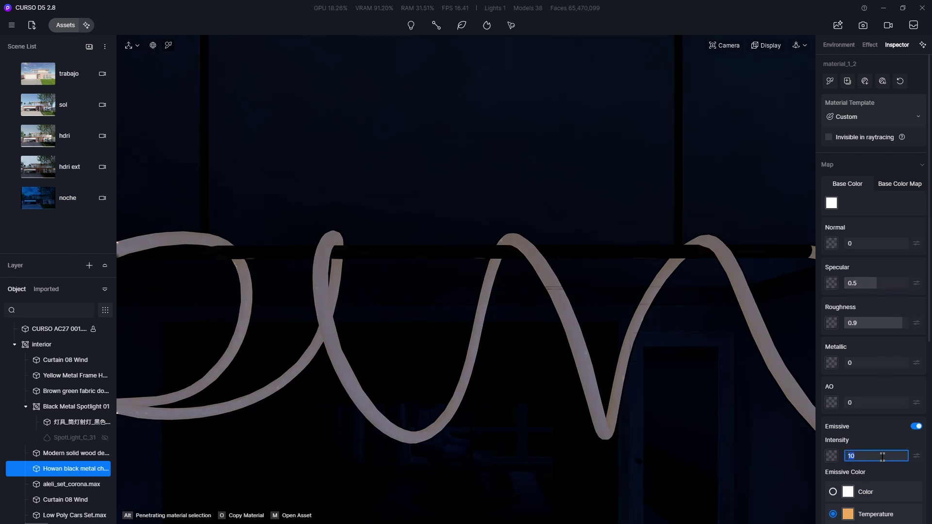
{"action": "key", "text": "Return"}
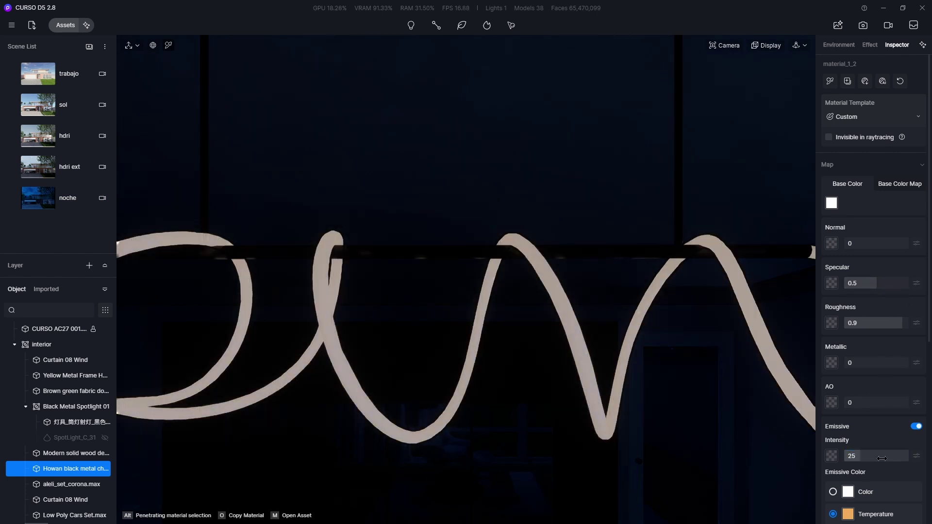
{"action": "left_click", "coordinate": [881, 459]}
{"action": "key", "text": "Return"}
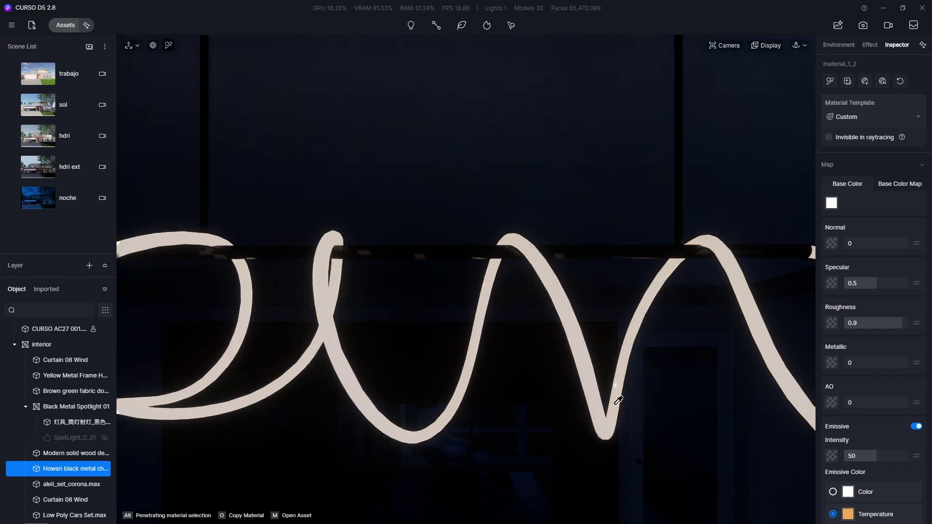
Set the emissive intensity of the black Nissan GTR's headlight material in the garage to 50.
{"action": "scroll", "coordinate": [618, 399], "scroll_direction": "down", "scroll_amount": 10}
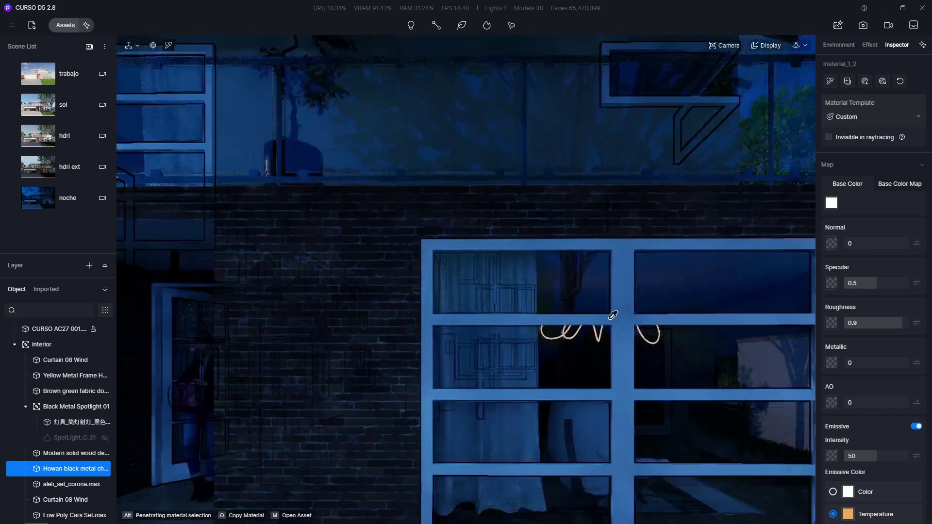
{"action": "scroll", "coordinate": [613, 315], "scroll_direction": "down", "scroll_amount": 5}
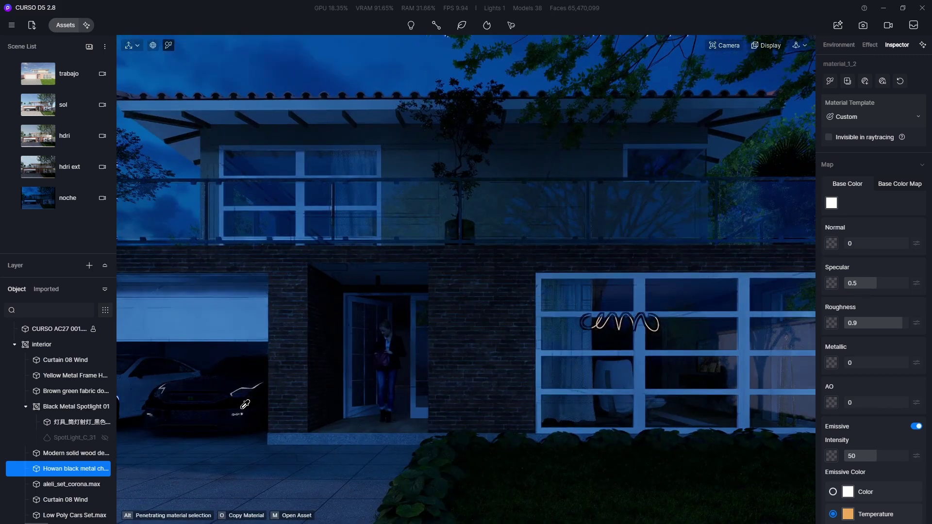
{"action": "right_click_drag", "start_coordinate": [245, 404], "coordinate": [450, 396]}
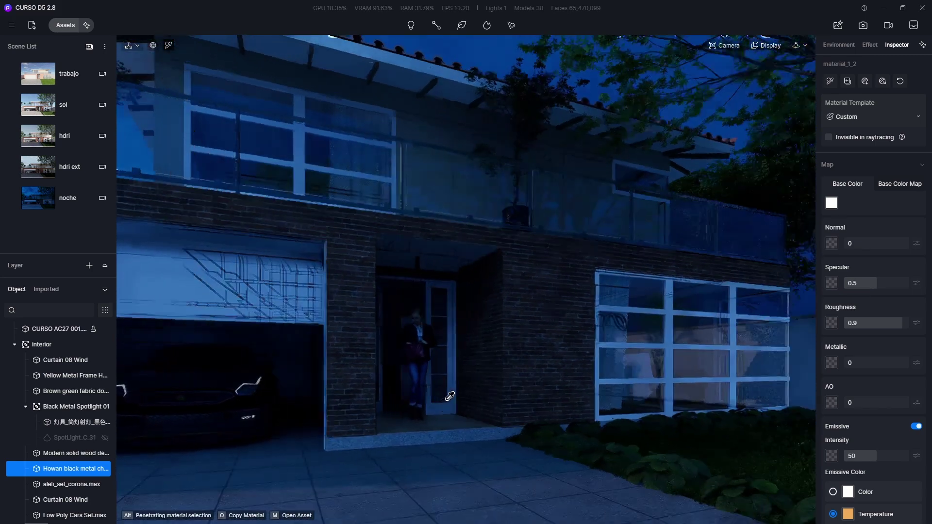
{"action": "scroll", "coordinate": [449, 396], "scroll_direction": "down", "scroll_amount": 2}
{"action": "scroll", "coordinate": [279, 383], "scroll_direction": "up", "scroll_amount": 6}
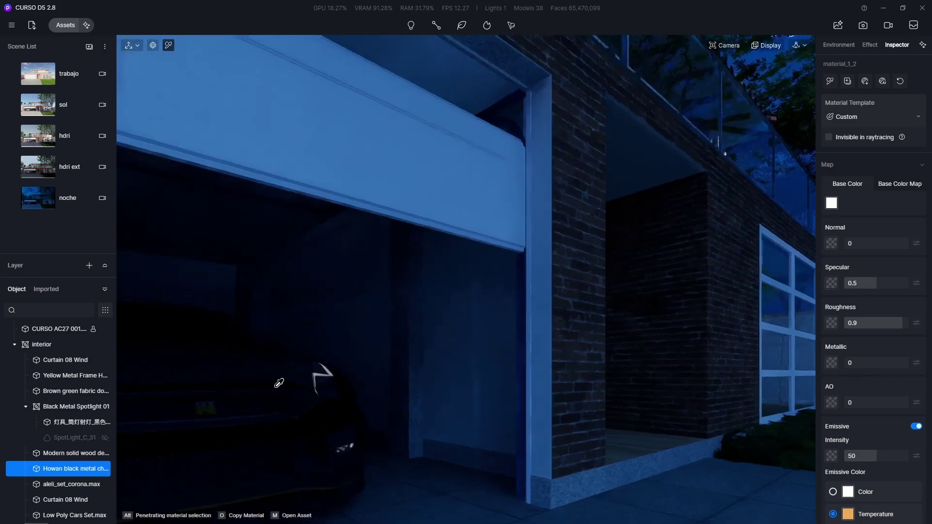
{"action": "scroll", "coordinate": [279, 382], "scroll_direction": "up", "scroll_amount": 5}
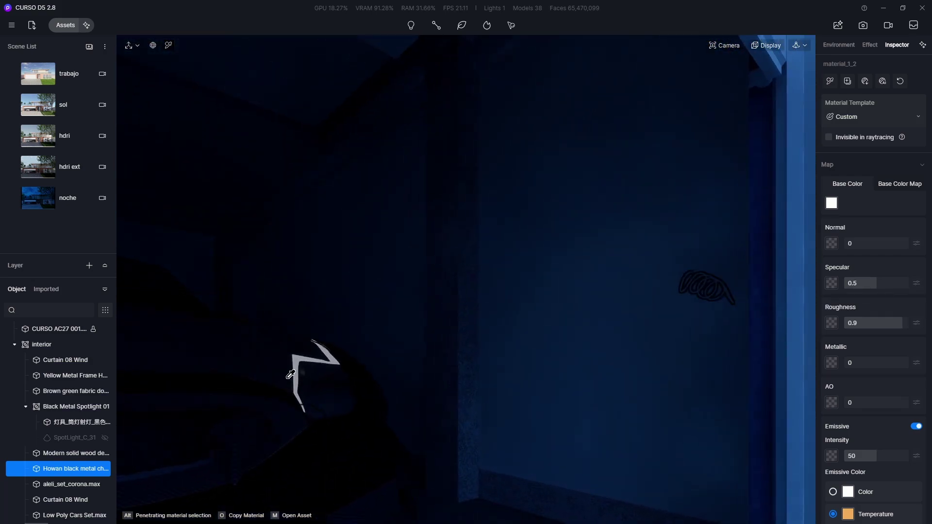
{"action": "right_click_drag", "start_coordinate": [290, 374], "coordinate": [185, 405]}
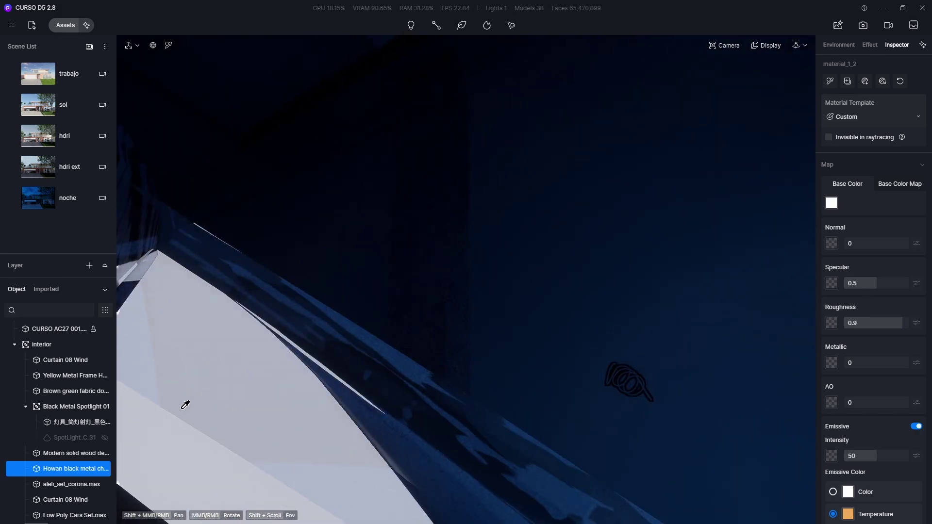
{"action": "left_click", "coordinate": [178, 462]}
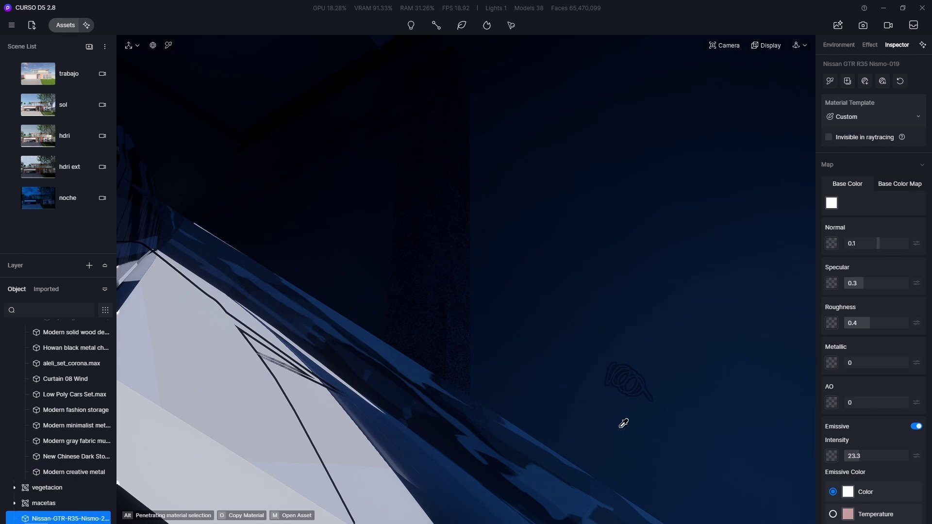
{"action": "left_click_drag", "start_coordinate": [864, 458], "coordinate": [882, 456]}
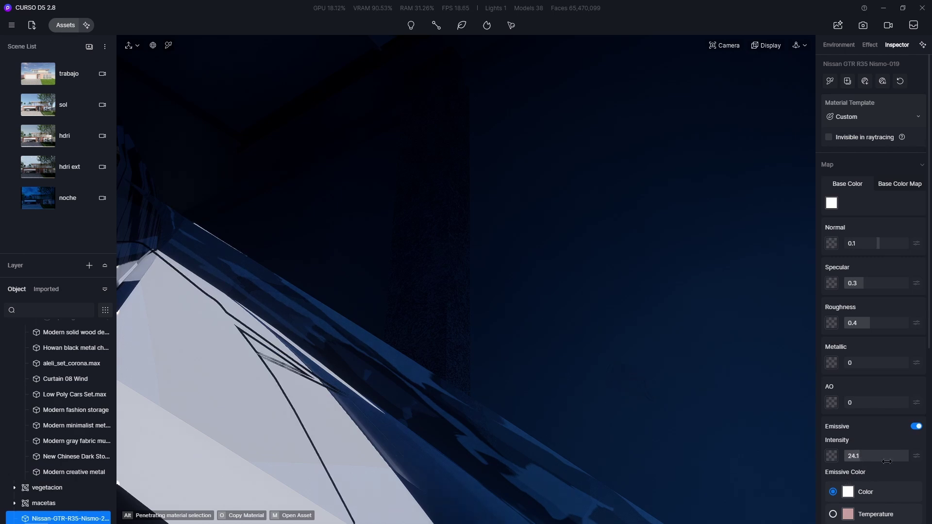
{"action": "left_click", "coordinate": [881, 455]}
{"action": "type", "text": "50"}
{"action": "key", "text": "Return"}
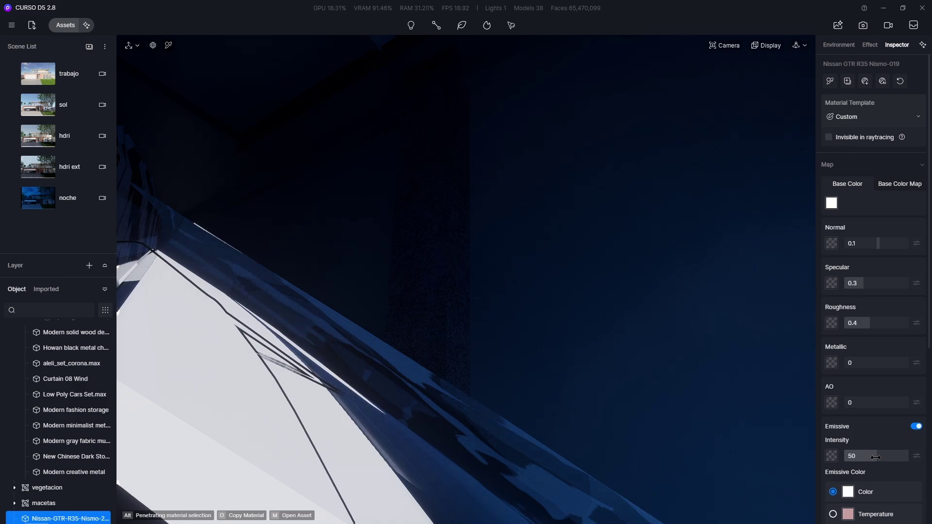
Return to the noche scene view, clear the car selection and update the scene.
{"action": "left_click", "coordinate": [53, 196]}
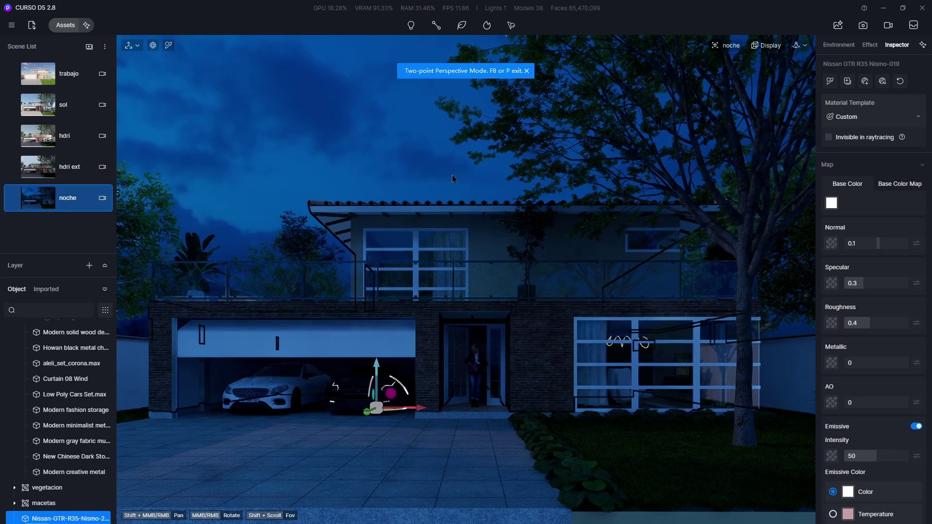
{"action": "key", "text": "Escape"}
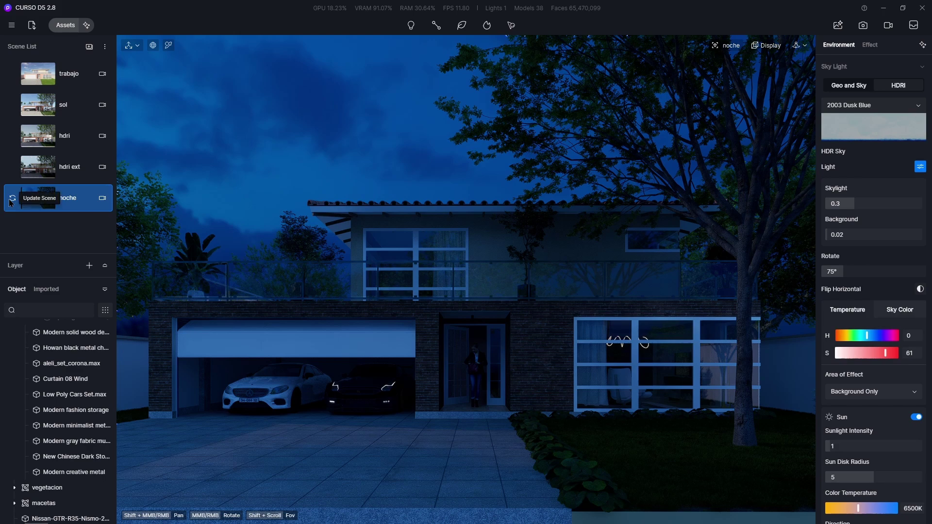
{"action": "left_click", "coordinate": [13, 199]}
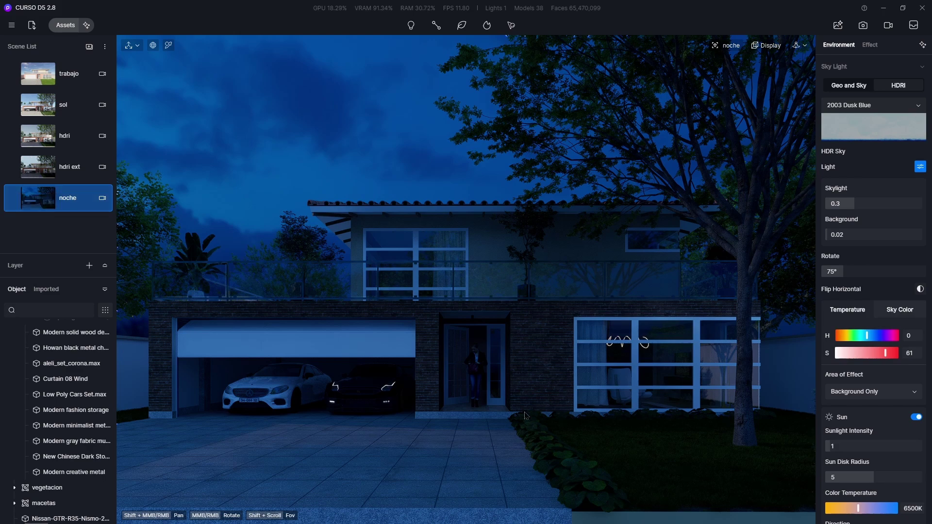
Place a spotlight at the lower end of the black cylindrical fixture above the front door.
{"action": "left_click", "coordinate": [412, 28]}
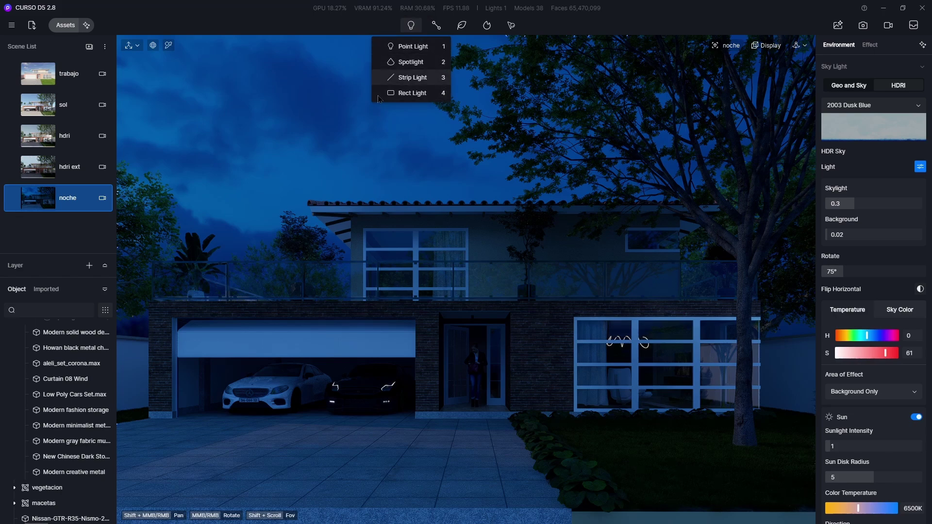
{"action": "left_click", "coordinate": [368, 254]}
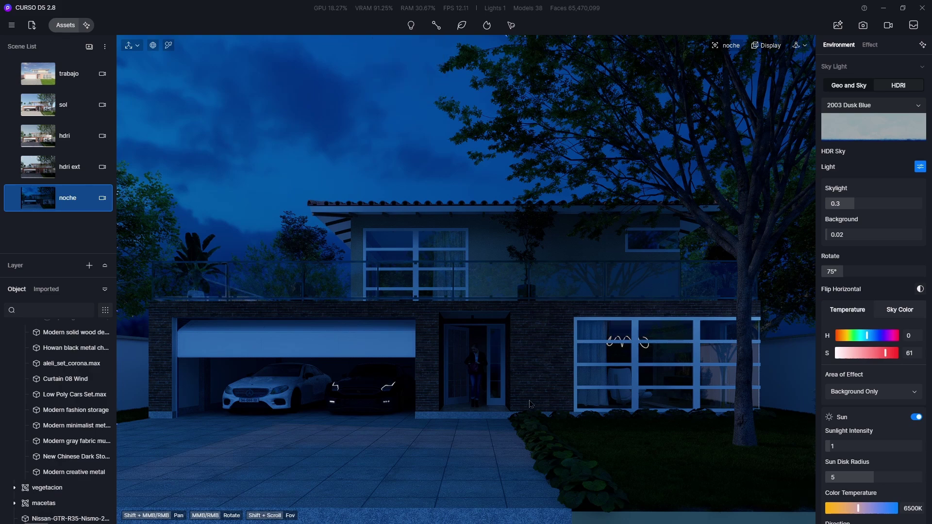
{"action": "scroll", "coordinate": [488, 377], "scroll_direction": "up", "scroll_amount": 2}
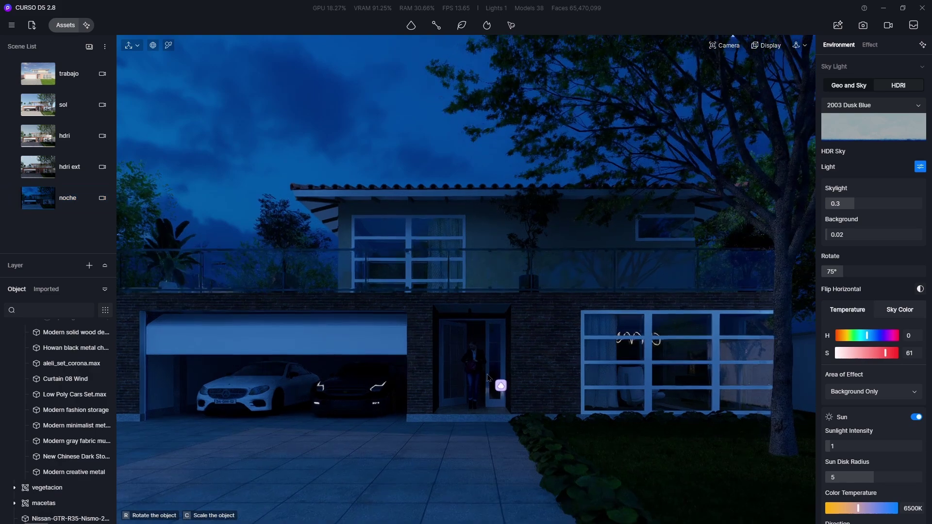
{"action": "scroll", "coordinate": [488, 377], "scroll_direction": "up", "scroll_amount": 6}
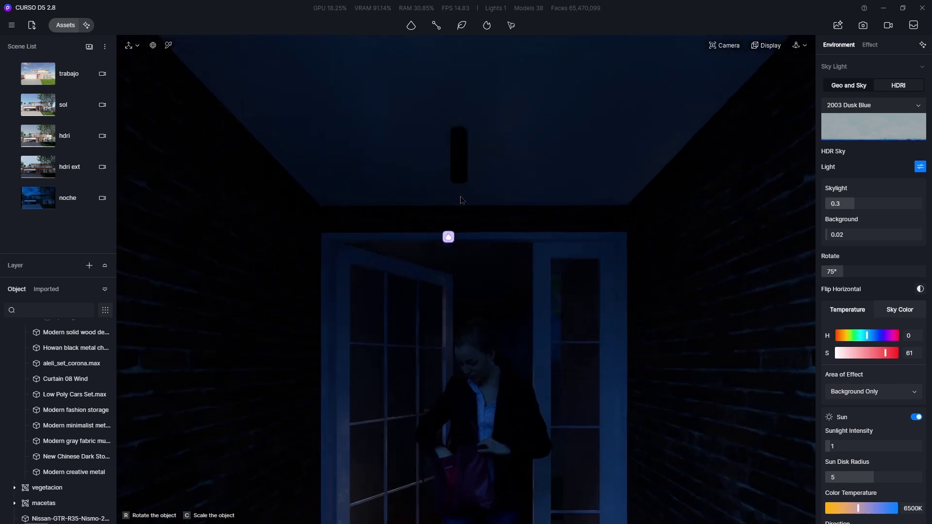
{"action": "scroll", "coordinate": [461, 200], "scroll_direction": "up", "scroll_amount": 1}
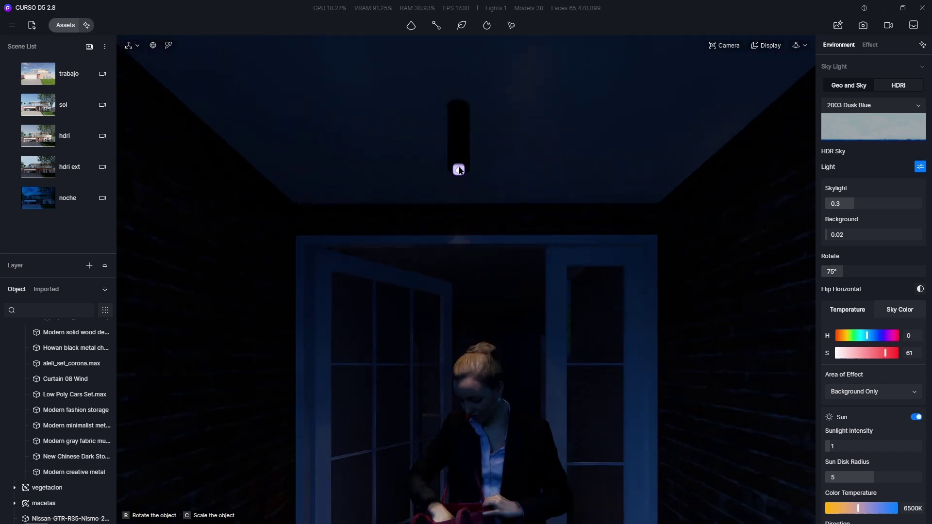
{"action": "left_click", "coordinate": [459, 170]}
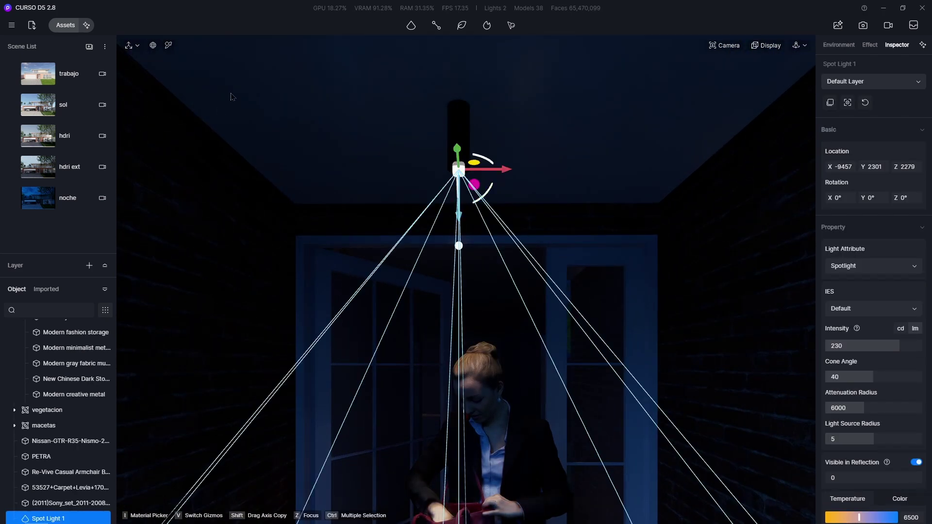
{"action": "mouse_move", "coordinate": [411, 25]}
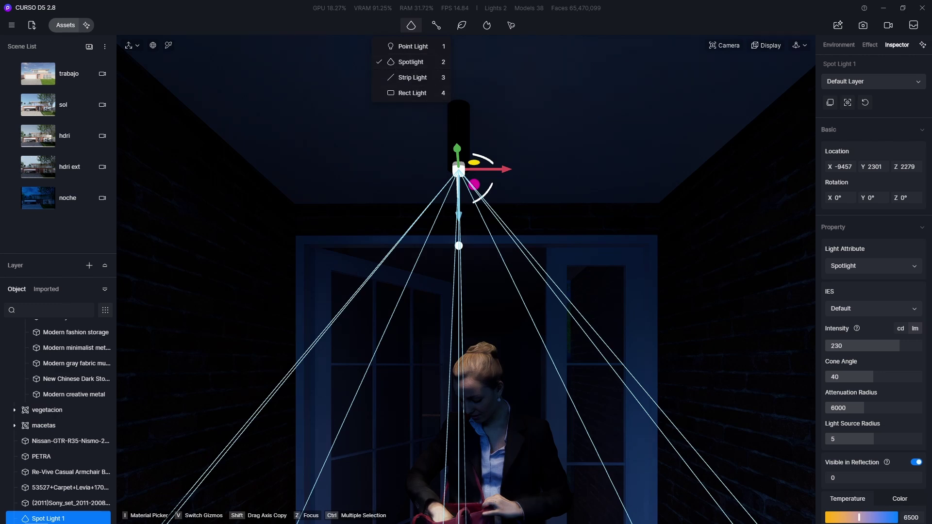
Try the IES 06 profile on the new entrance spotlight and view its effect from outside.
{"action": "left_click", "coordinate": [865, 311]}
{"action": "scroll", "coordinate": [873, 367], "scroll_direction": "down", "scroll_amount": 1}
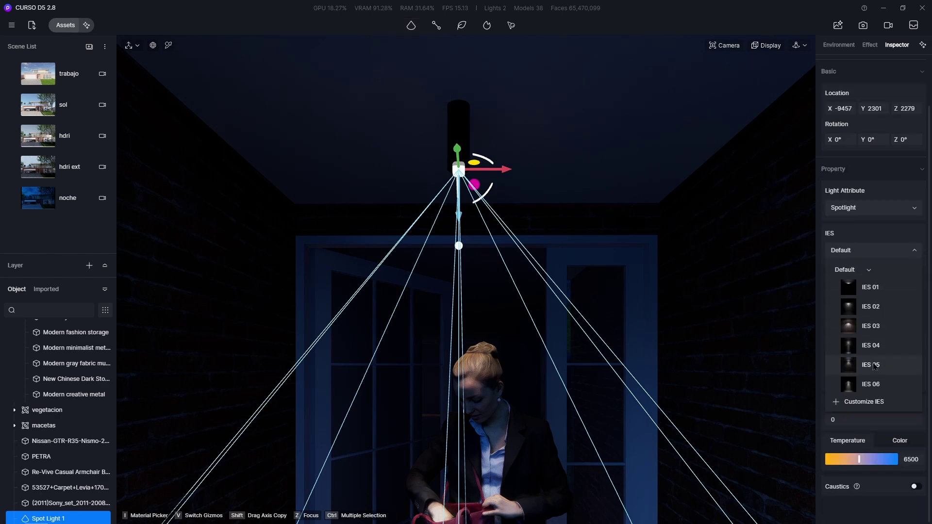
{"action": "left_click", "coordinate": [874, 383]}
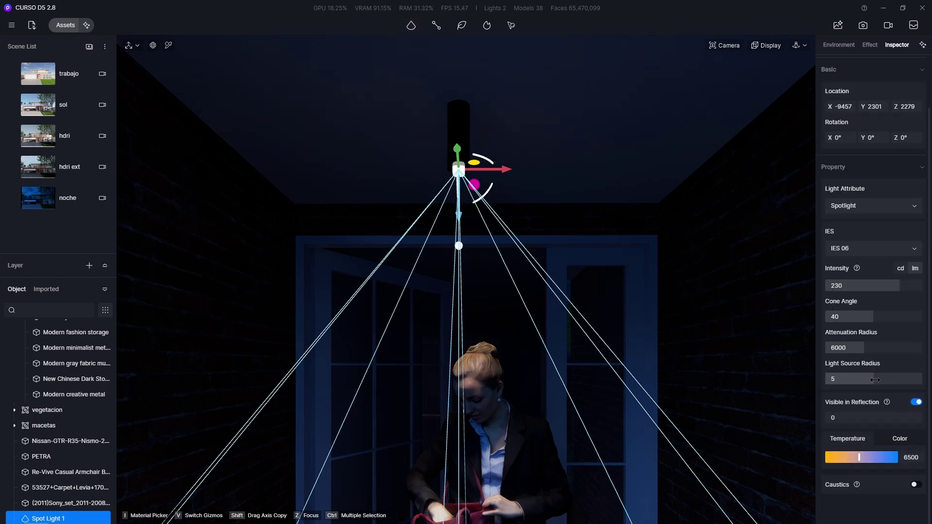
{"action": "scroll", "coordinate": [520, 336], "scroll_direction": "down", "scroll_amount": 5}
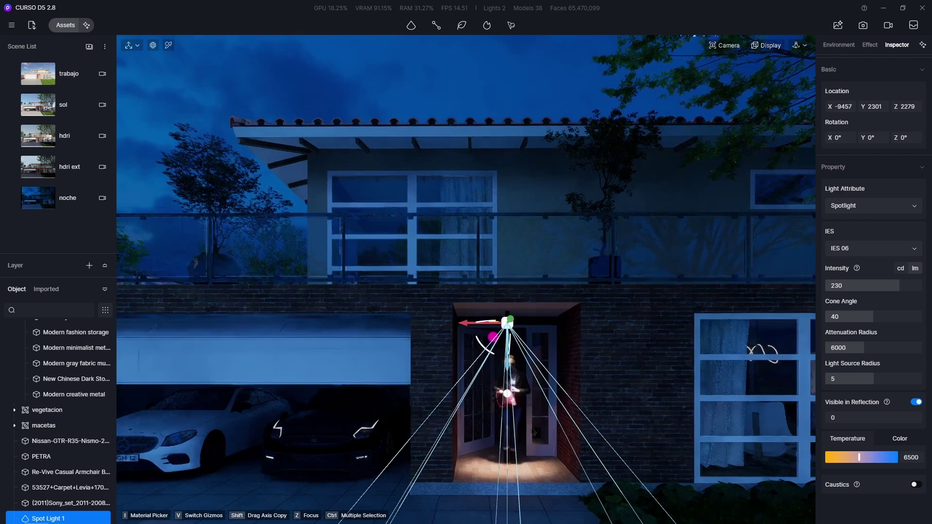
{"action": "scroll", "coordinate": [533, 438], "scroll_direction": "up", "scroll_amount": 1}
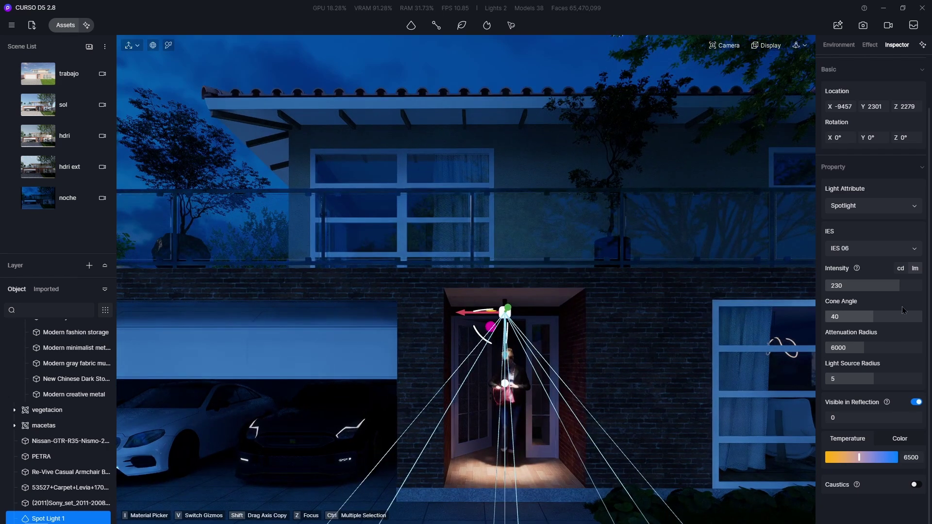
Change the entrance spotlight's profile to IES 03 and return to the noche scene view.
{"action": "left_click", "coordinate": [897, 249]}
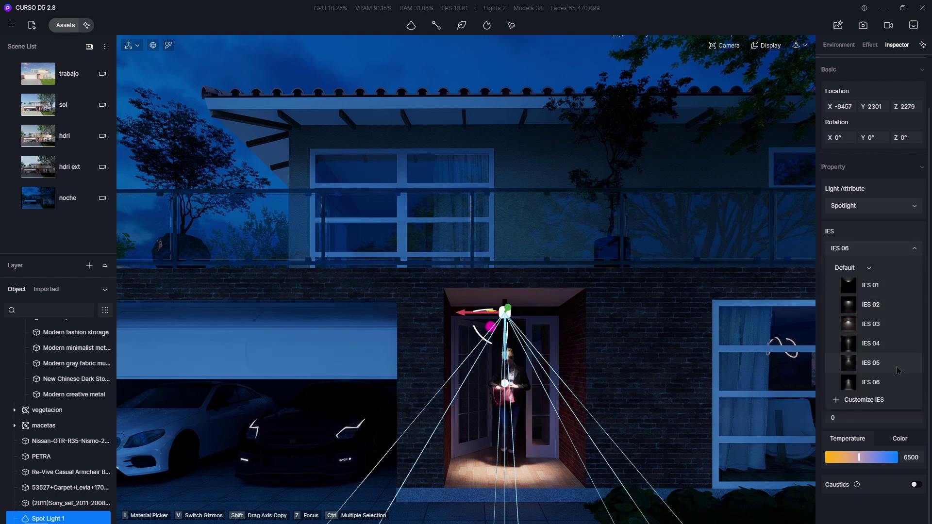
{"action": "scroll", "coordinate": [894, 369], "scroll_direction": "up", "scroll_amount": 1}
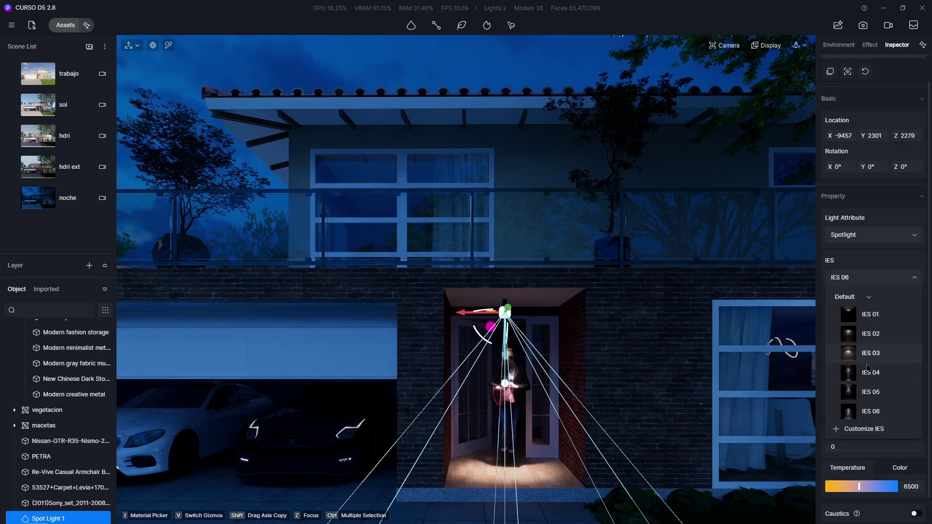
{"action": "left_click", "coordinate": [855, 354]}
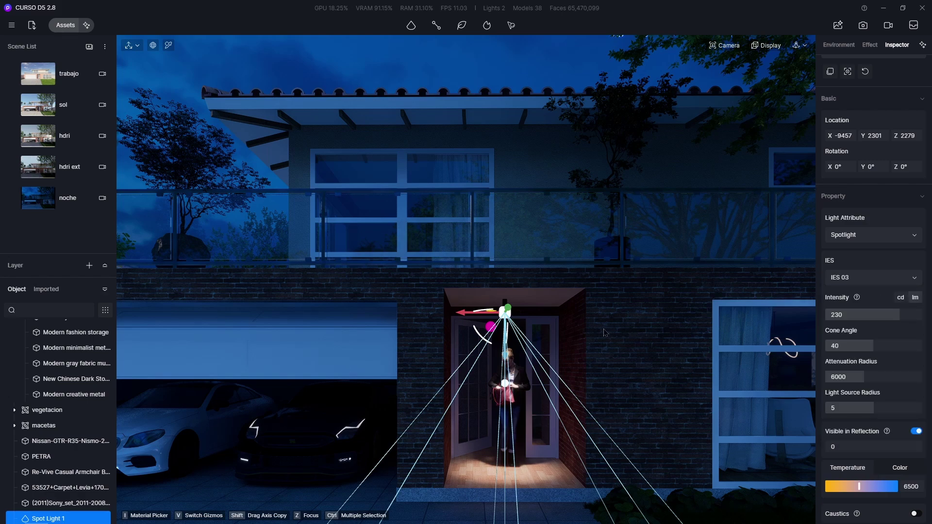
{"action": "left_click", "coordinate": [55, 196]}
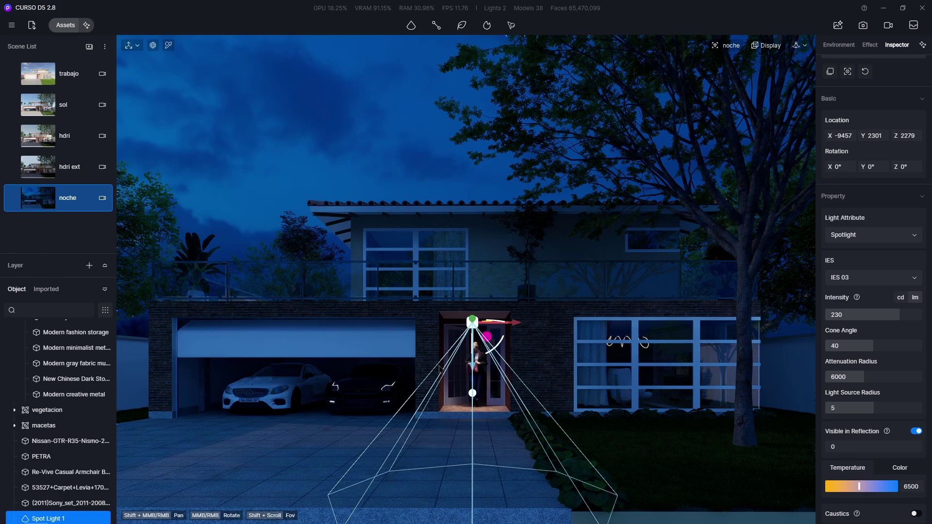
Load the custom IES file DLI9CC6.IES from the ies silversun folder onto the entrance spotlight.
{"action": "left_click", "coordinate": [890, 282]}
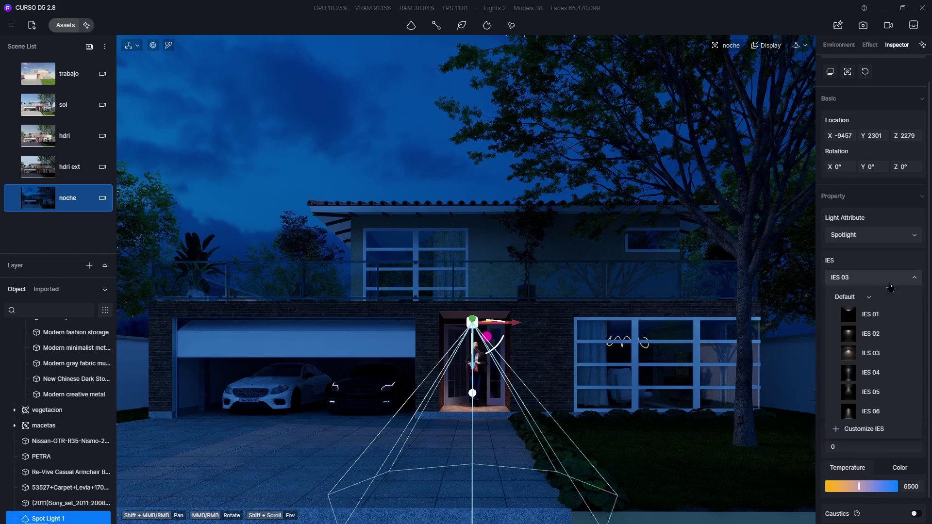
{"action": "left_click", "coordinate": [868, 297]}
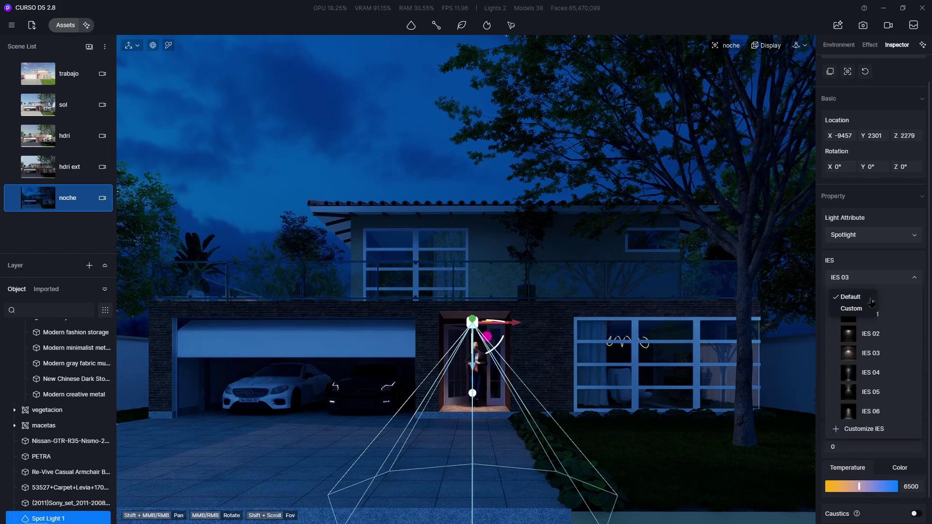
{"action": "left_click", "coordinate": [851, 309]}
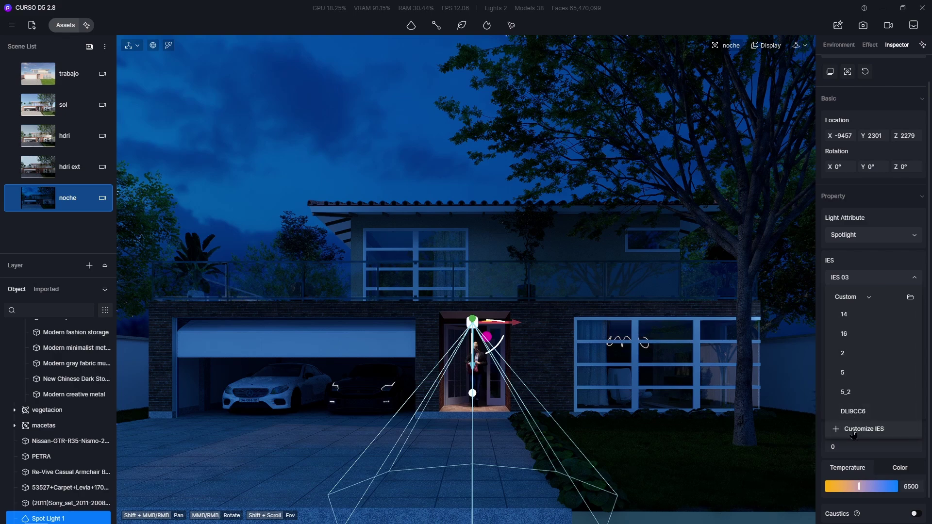
{"action": "left_click", "coordinate": [889, 434]}
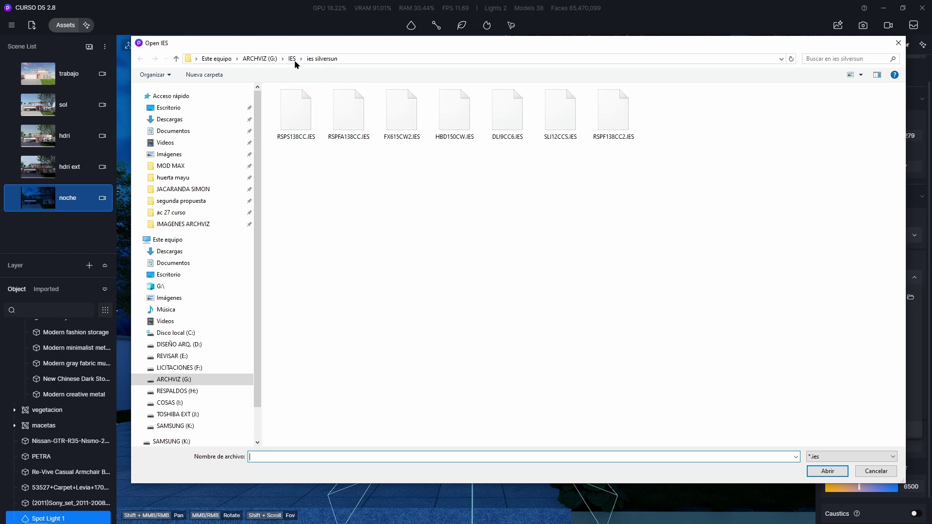
{"action": "left_click", "coordinate": [259, 59]}
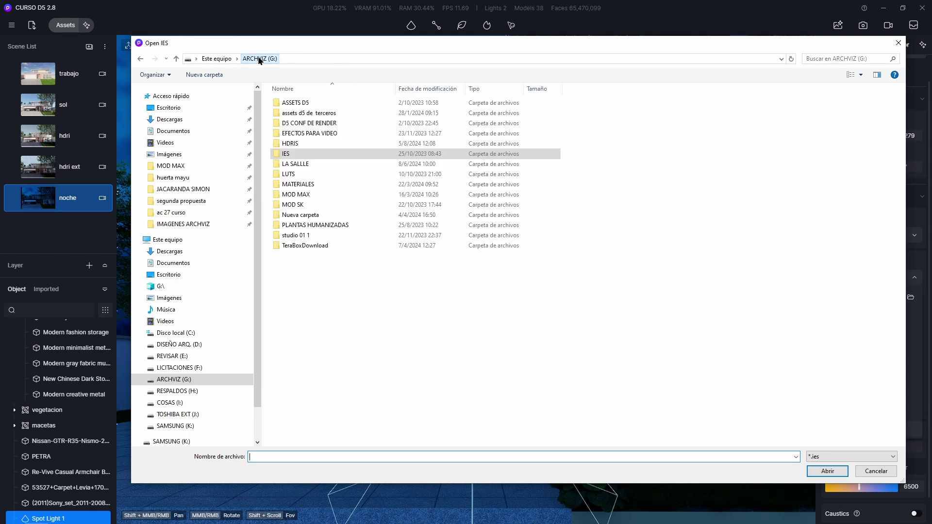
{"action": "double_click", "coordinate": [303, 155]}
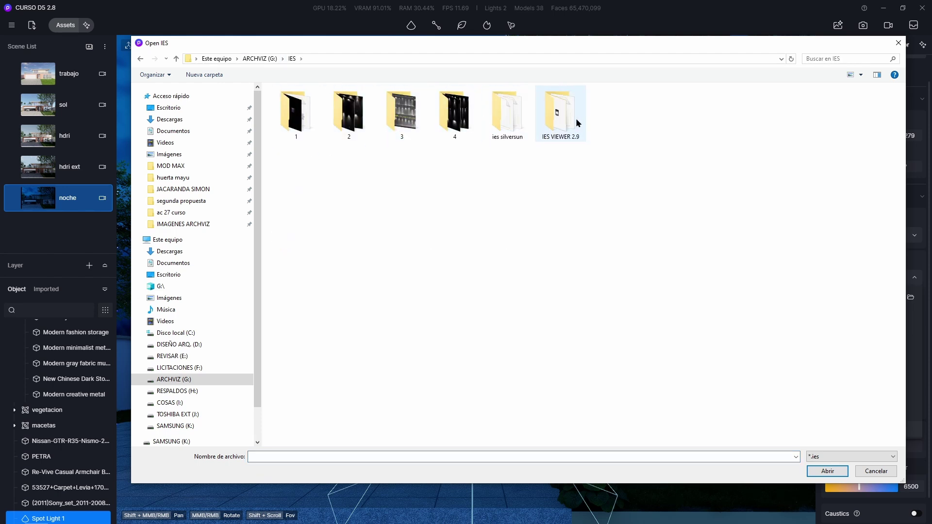
{"action": "double_click", "coordinate": [498, 125]}
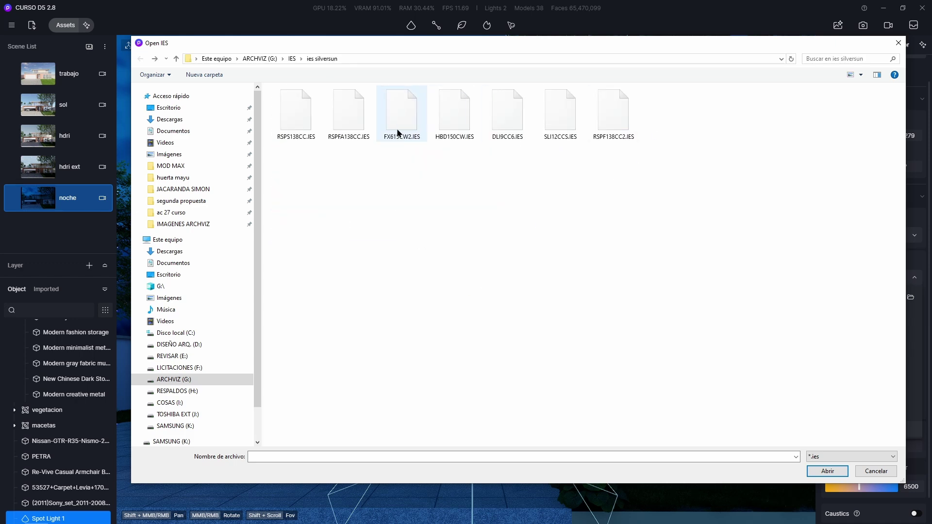
{"action": "left_click", "coordinate": [498, 125]}
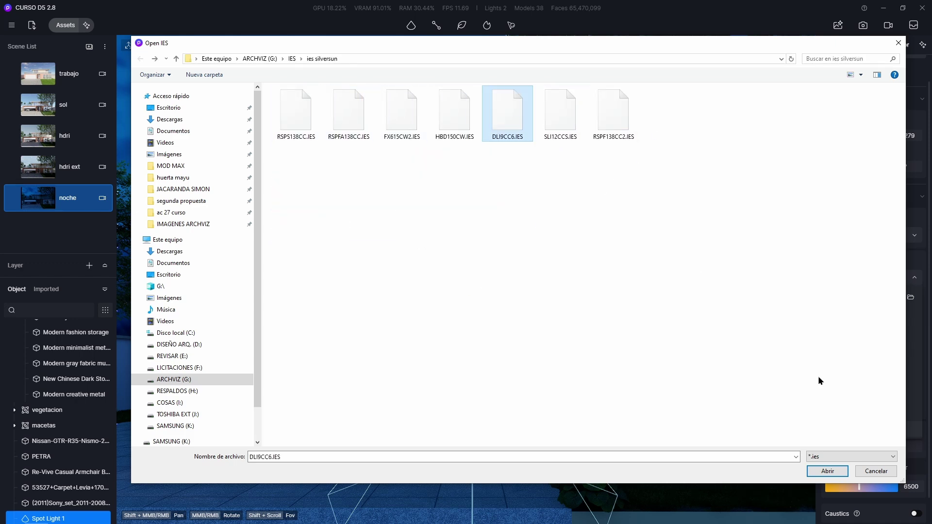
{"action": "left_click", "coordinate": [827, 470]}
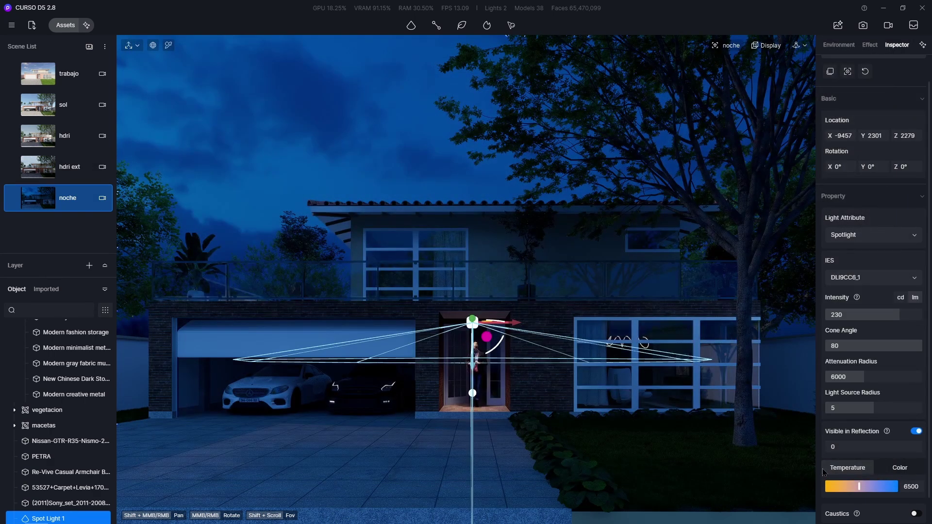
Switch the entrance spotlight's intensity unit to cd and raise the intensity to 226.5.
{"action": "left_click", "coordinate": [901, 300]}
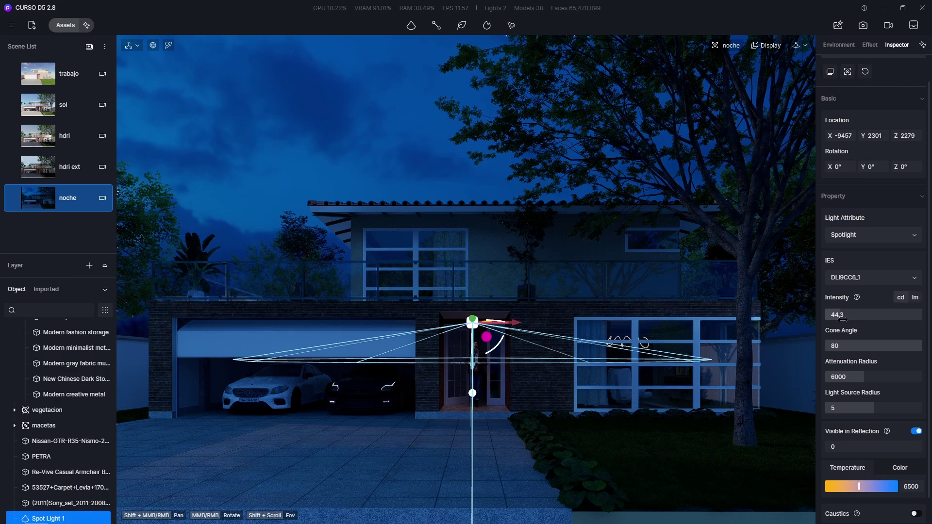
{"action": "left_click_drag", "start_coordinate": [842, 319], "coordinate": [890, 318]}
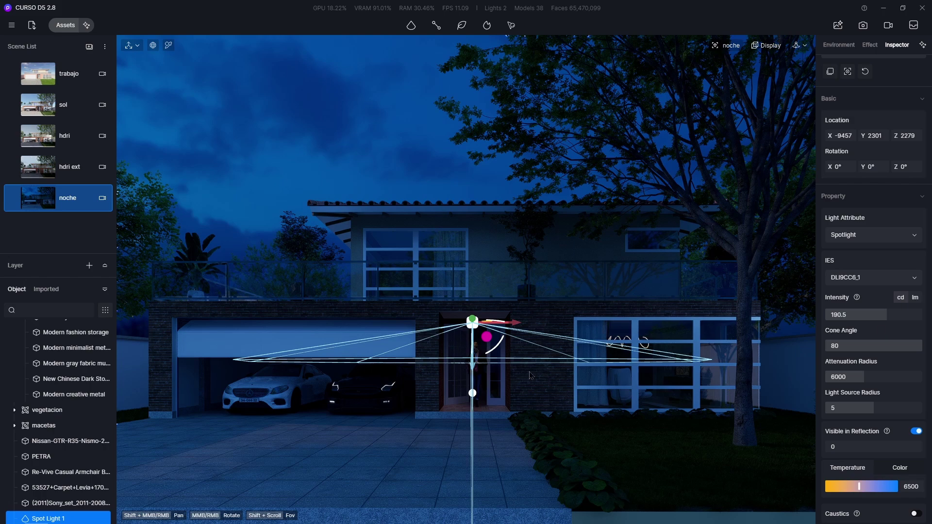
{"action": "scroll", "coordinate": [466, 342], "scroll_direction": "up", "scroll_amount": 2}
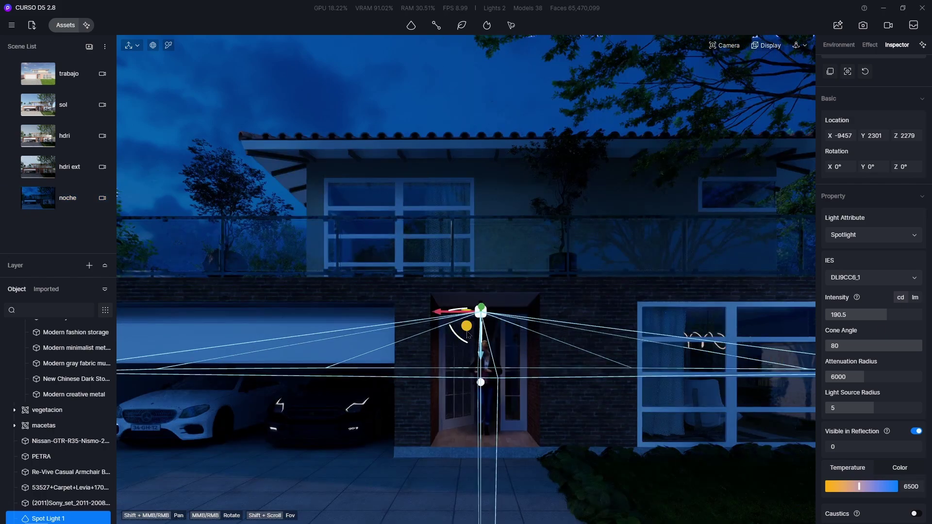
{"action": "scroll", "coordinate": [469, 334], "scroll_direction": "up", "scroll_amount": 2}
{"action": "scroll", "coordinate": [469, 334], "scroll_direction": "up", "scroll_amount": 6}
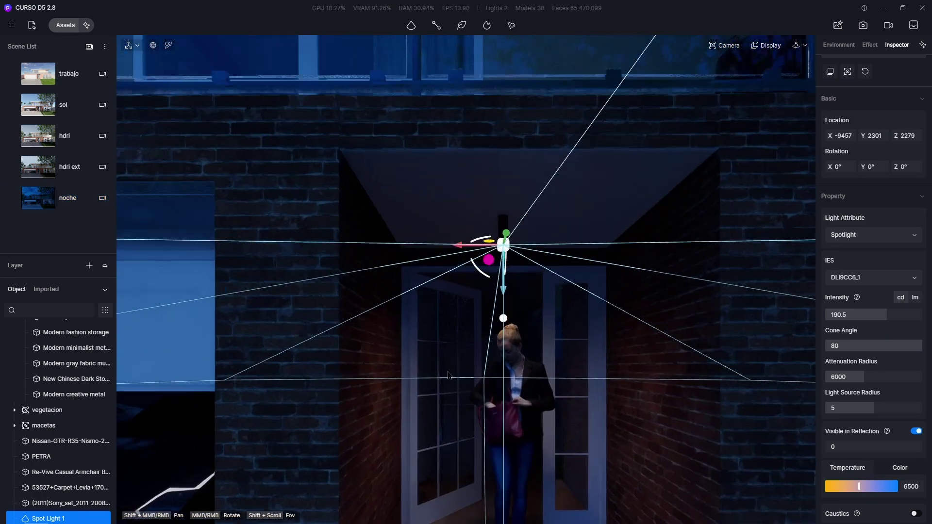
{"action": "scroll", "coordinate": [507, 361], "scroll_direction": "up", "scroll_amount": 3}
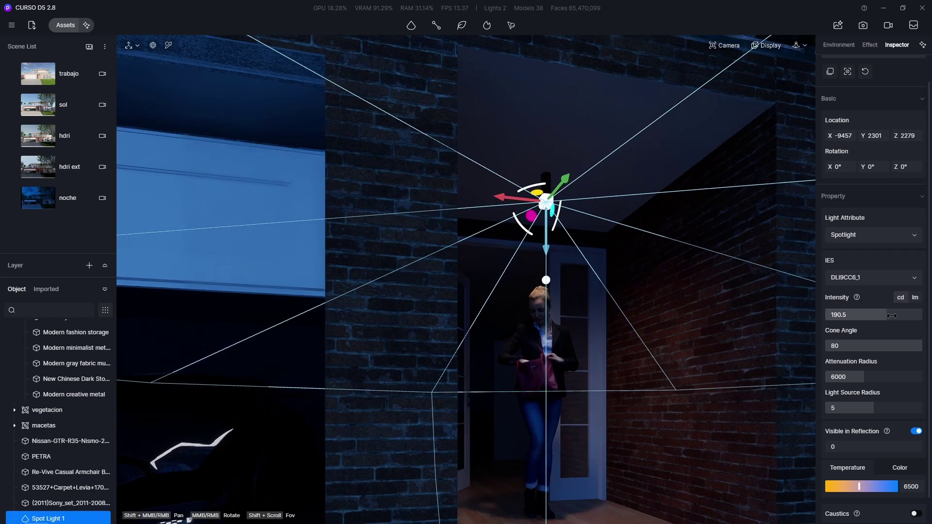
{"action": "left_click_drag", "start_coordinate": [891, 315], "coordinate": [898, 315]}
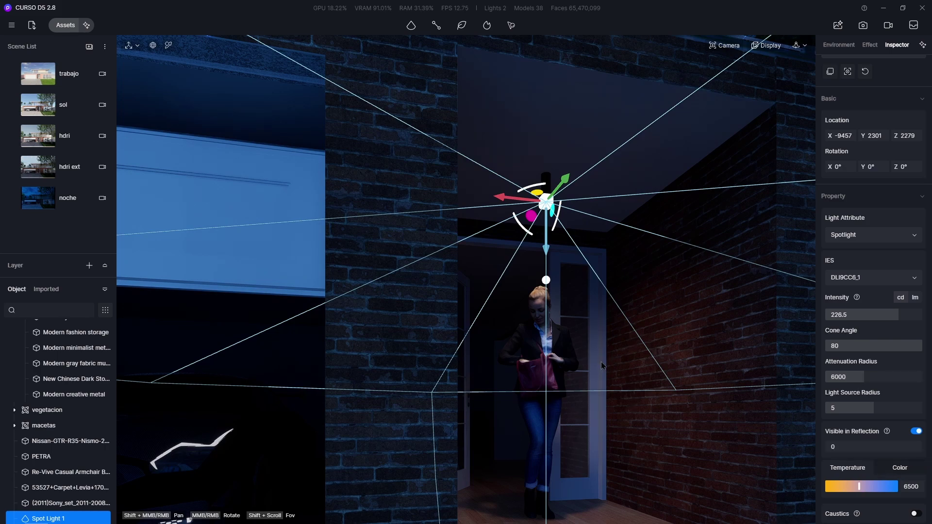
Move the woman at the front door forward along the Y axis to Y 1893.
{"action": "middle_click_drag", "start_coordinate": [601, 365], "coordinate": [536, 414]}
{"action": "scroll", "coordinate": [546, 262], "scroll_direction": "down", "scroll_amount": 4}
{"action": "left_click", "coordinate": [528, 392]}
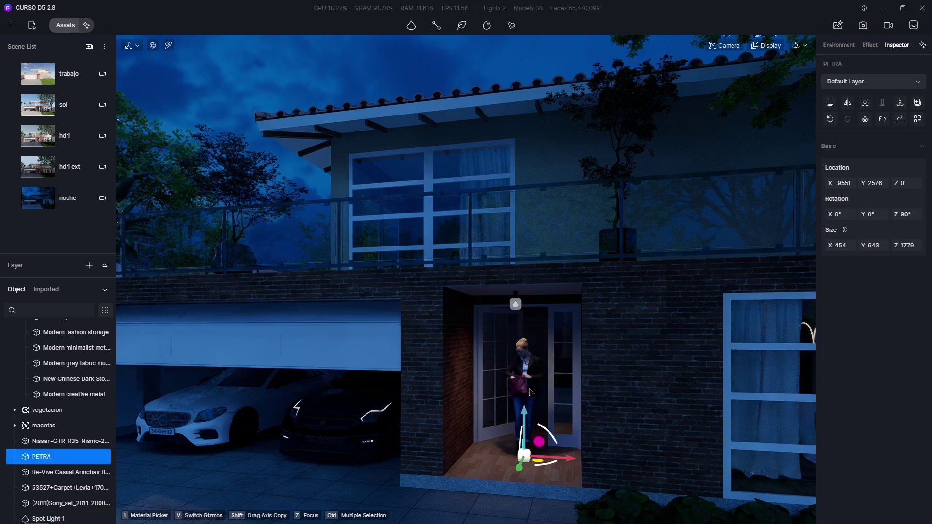
{"action": "left_click_drag", "start_coordinate": [520, 469], "coordinate": [512, 474]}
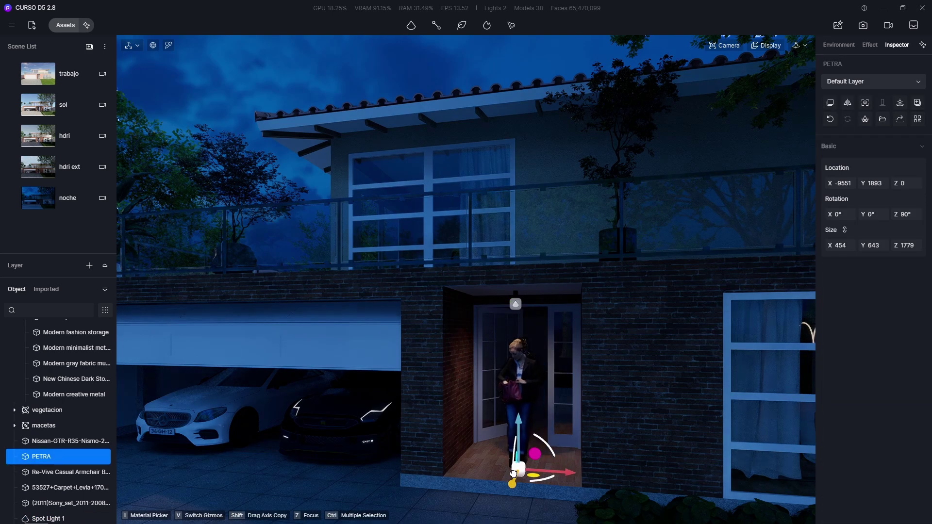
Set the emissive intensity of the bulb material inside the living room floor lamp to 100.
{"action": "scroll", "coordinate": [441, 295], "scroll_direction": "down", "scroll_amount": 3}
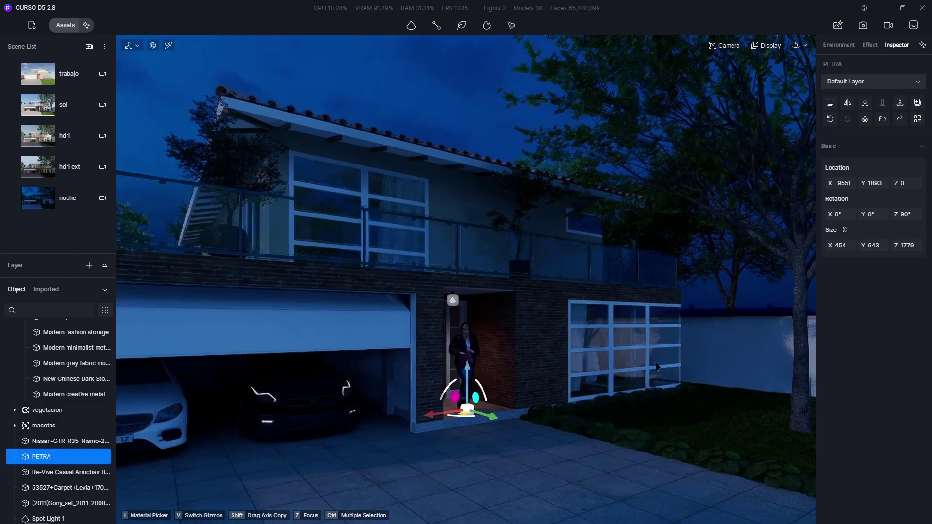
{"action": "scroll", "coordinate": [668, 343], "scroll_direction": "up", "scroll_amount": 5}
{"action": "scroll", "coordinate": [571, 304], "scroll_direction": "up", "scroll_amount": 8}
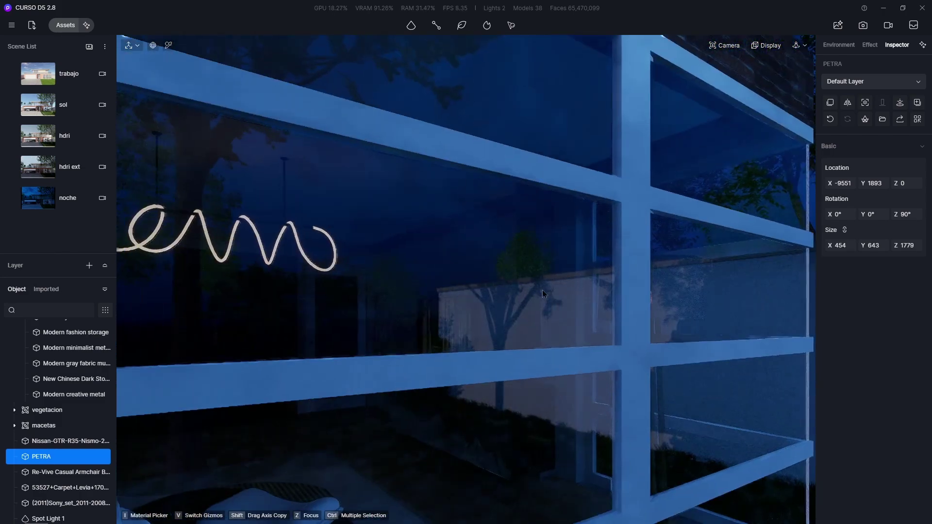
{"action": "scroll", "coordinate": [641, 290], "scroll_direction": "up", "scroll_amount": 8}
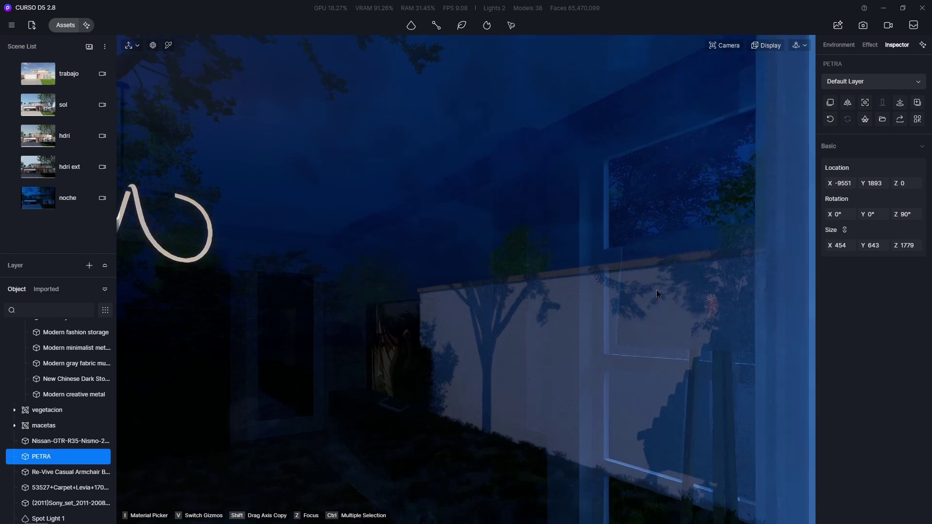
{"action": "scroll", "coordinate": [649, 319], "scroll_direction": "up", "scroll_amount": 6}
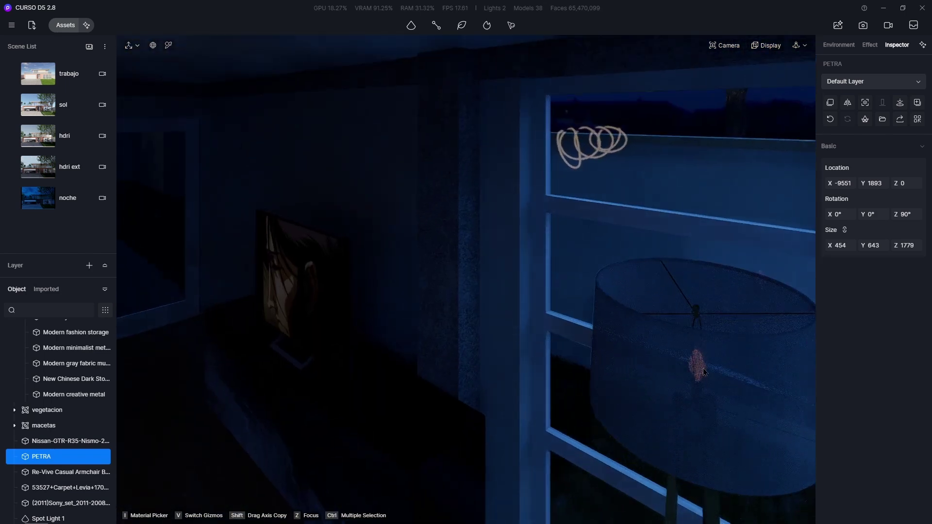
{"action": "right_click_drag", "start_coordinate": [703, 368], "coordinate": [717, 477]}
{"action": "scroll", "coordinate": [578, 313], "scroll_direction": "up", "scroll_amount": 8}
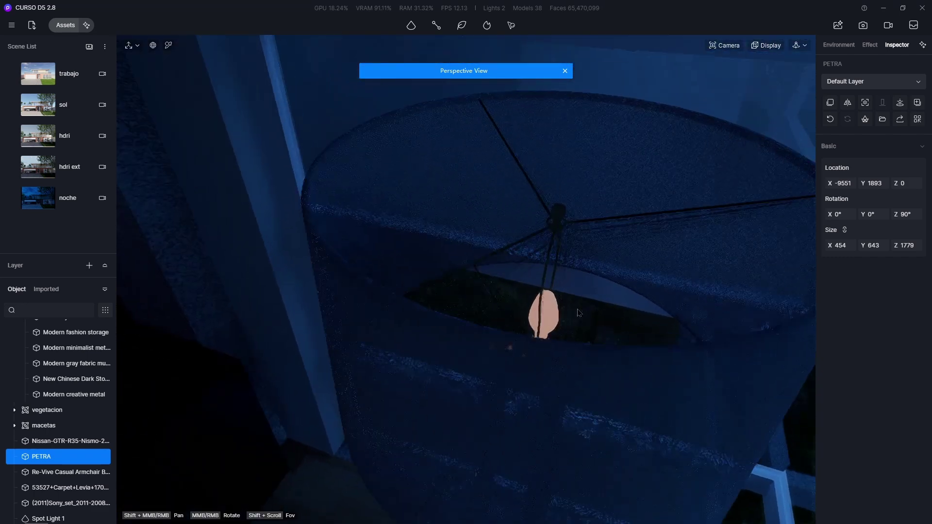
{"action": "double_click", "coordinate": [551, 313]}
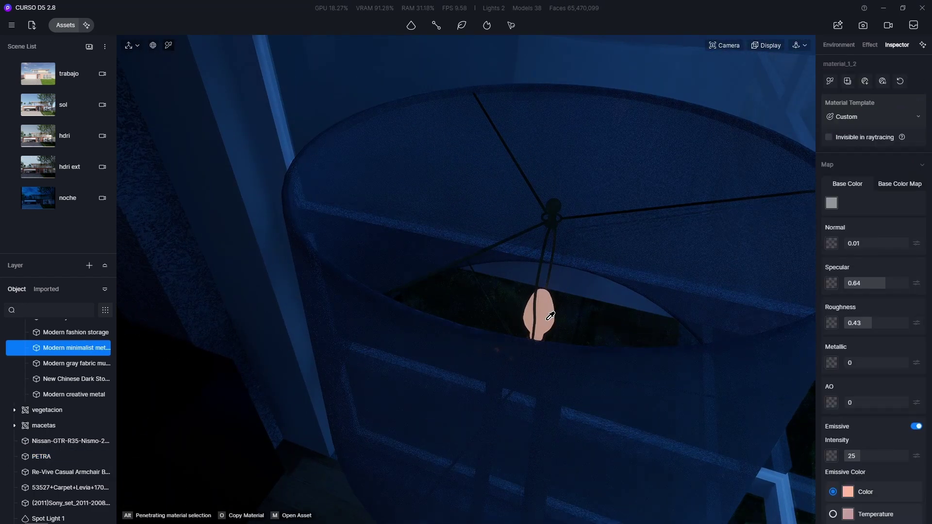
{"action": "left_click_drag", "start_coordinate": [869, 456], "coordinate": [929, 464]}
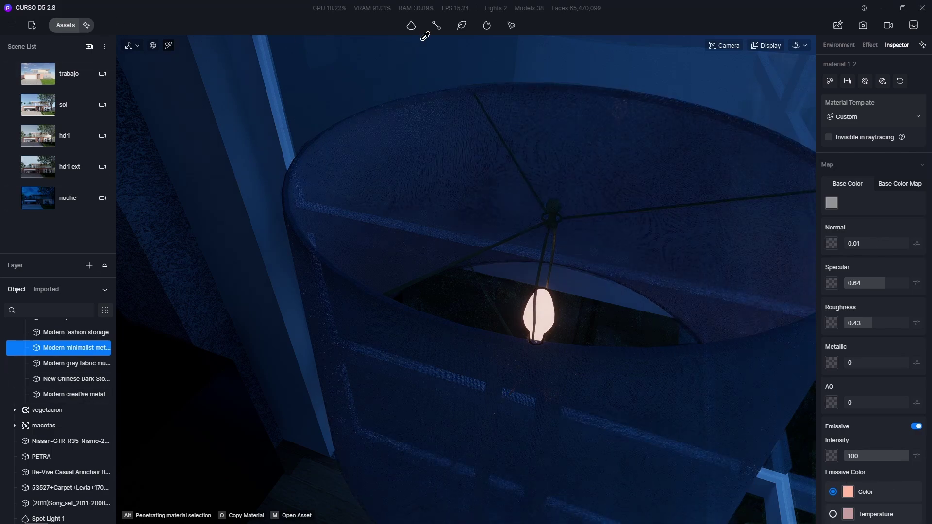
Place a point light at the floor lamp's bulb and warm its temperature to 3300.
{"action": "mouse_move", "coordinate": [414, 29]}
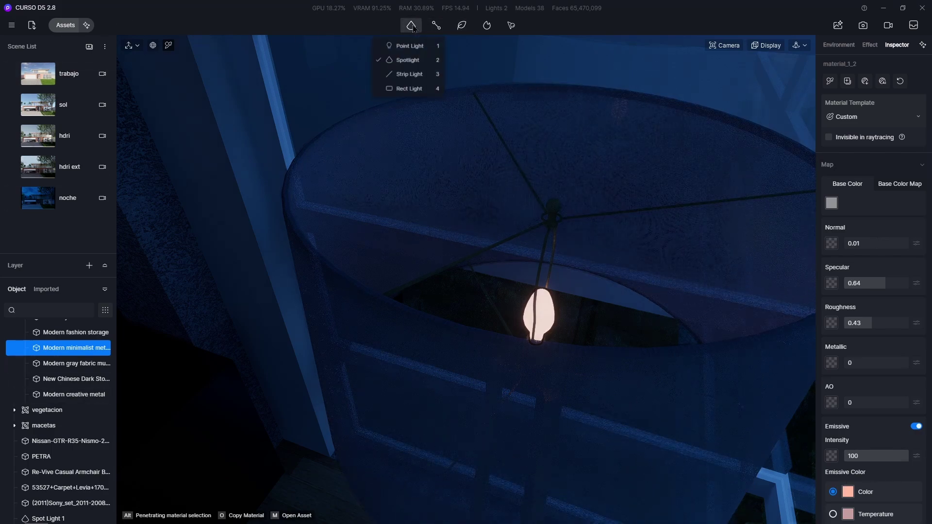
{"action": "left_click", "coordinate": [416, 47]}
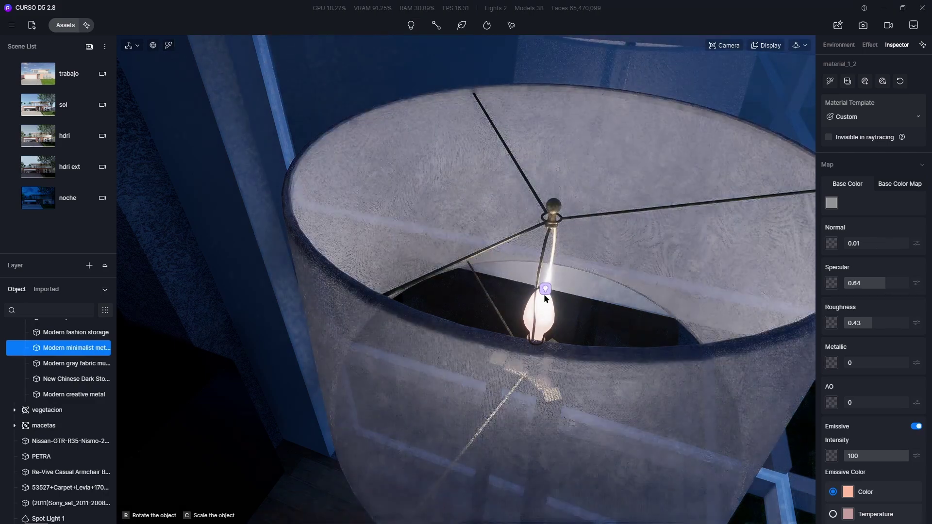
{"action": "left_click", "coordinate": [543, 293]}
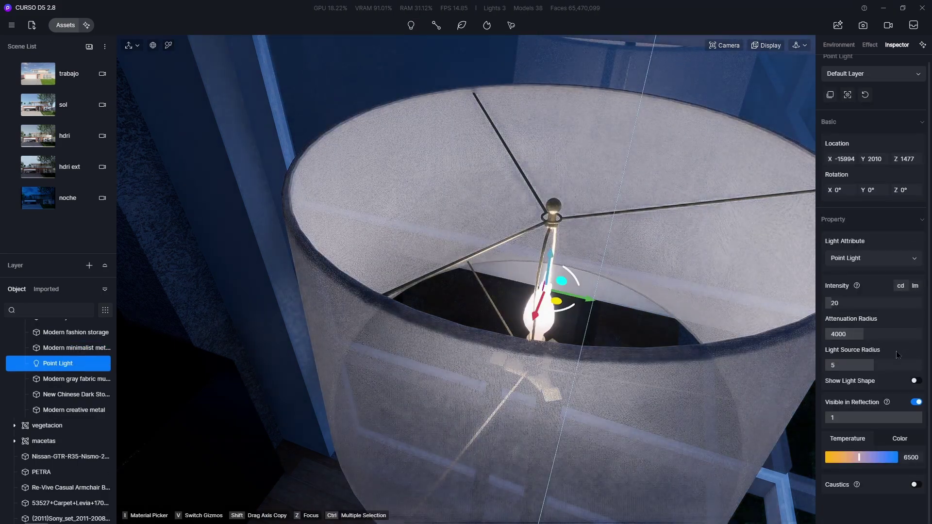
{"action": "left_click_drag", "start_coordinate": [858, 457], "coordinate": [844, 464]}
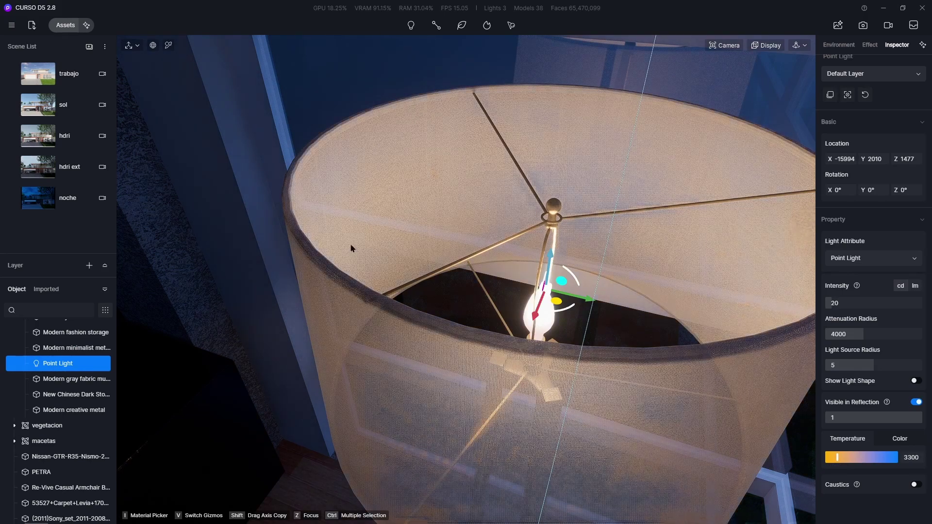
Return to the noche scene view and set the lamp point light's attenuation radius to 6000.
{"action": "scroll", "coordinate": [509, 298], "scroll_direction": "down", "scroll_amount": 4}
{"action": "middle_click_drag", "start_coordinate": [508, 299], "coordinate": [451, 249]}
{"action": "scroll", "coordinate": [451, 251], "scroll_direction": "down", "scroll_amount": 6}
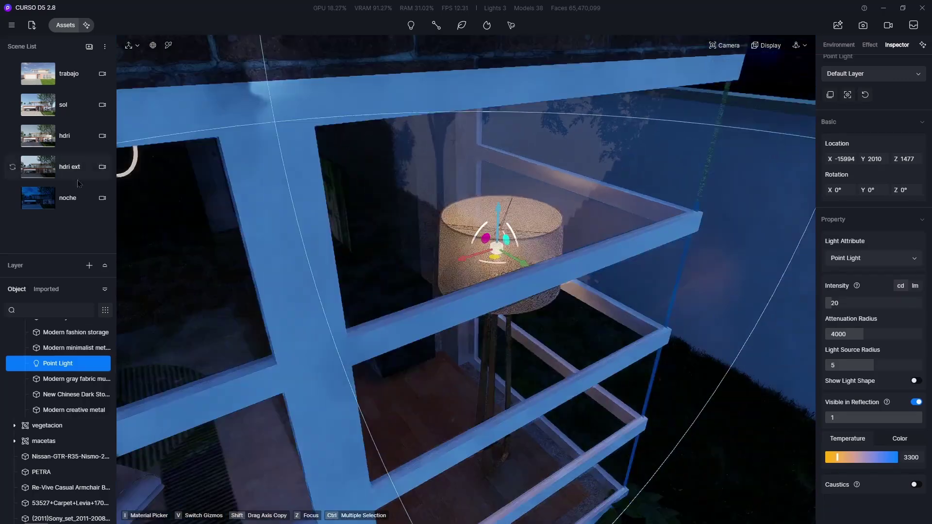
{"action": "left_click", "coordinate": [73, 200]}
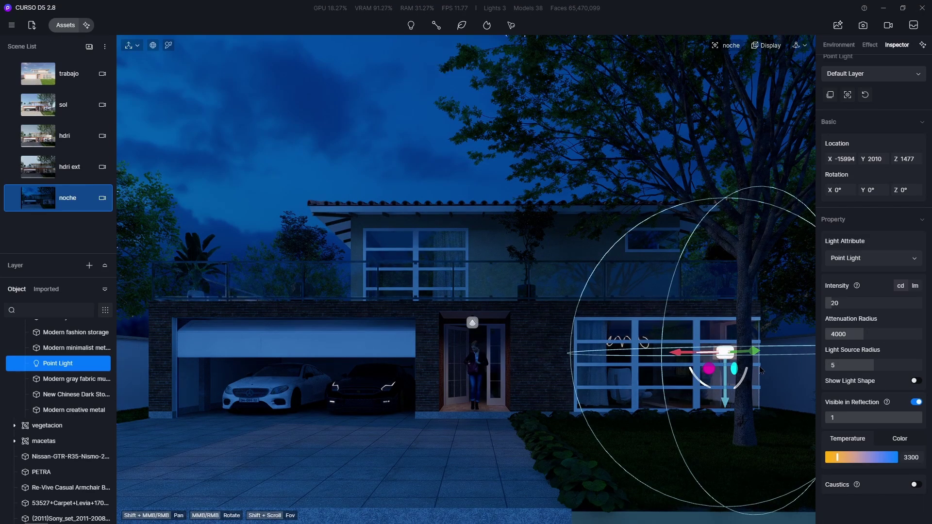
{"action": "left_click", "coordinate": [854, 335]}
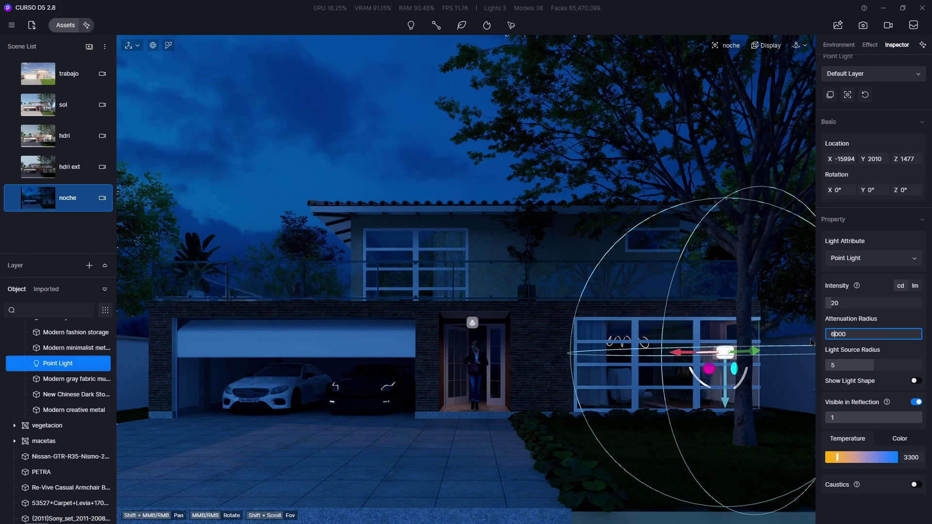
{"action": "type", "text": "6"}
{"action": "key", "text": "Return"}
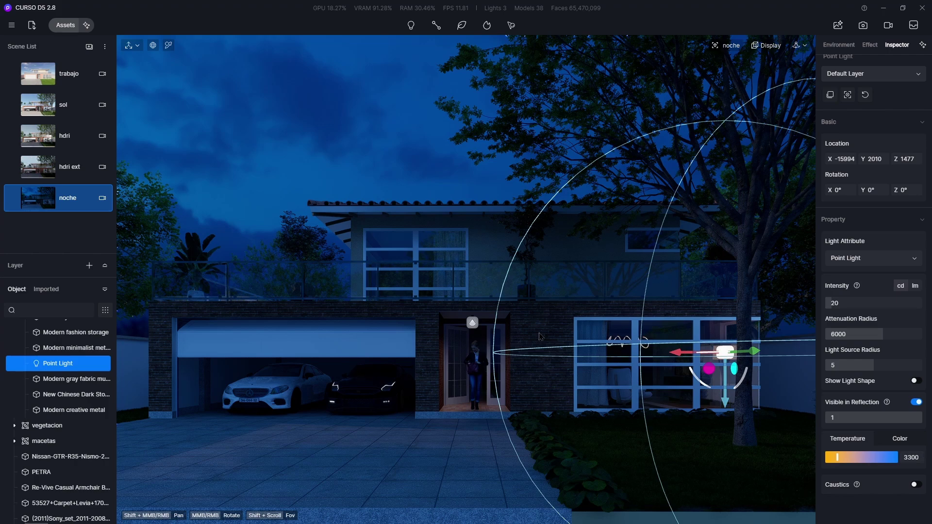
Place a rect light on the underside of the lintel above the garage door.
{"action": "mouse_move", "coordinate": [411, 25]}
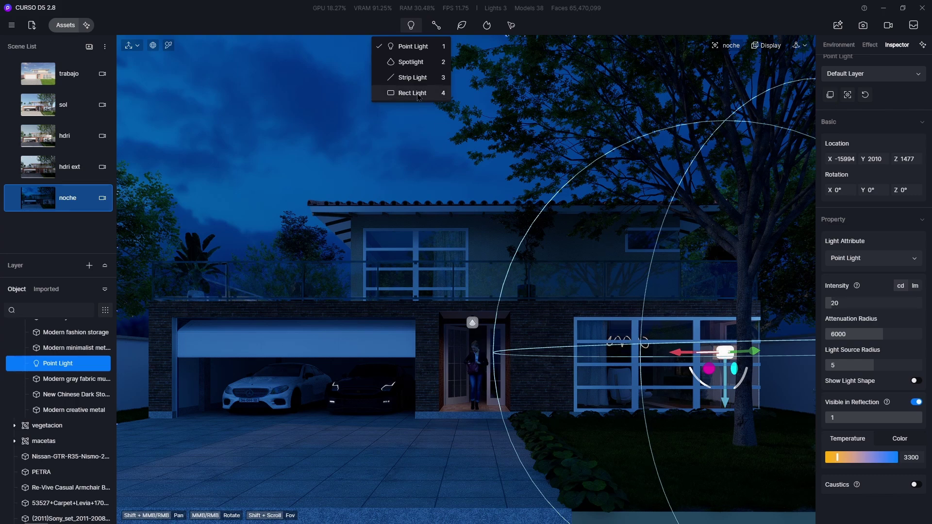
{"action": "left_click", "coordinate": [418, 94]}
{"action": "scroll", "coordinate": [211, 288], "scroll_direction": "up", "scroll_amount": 5}
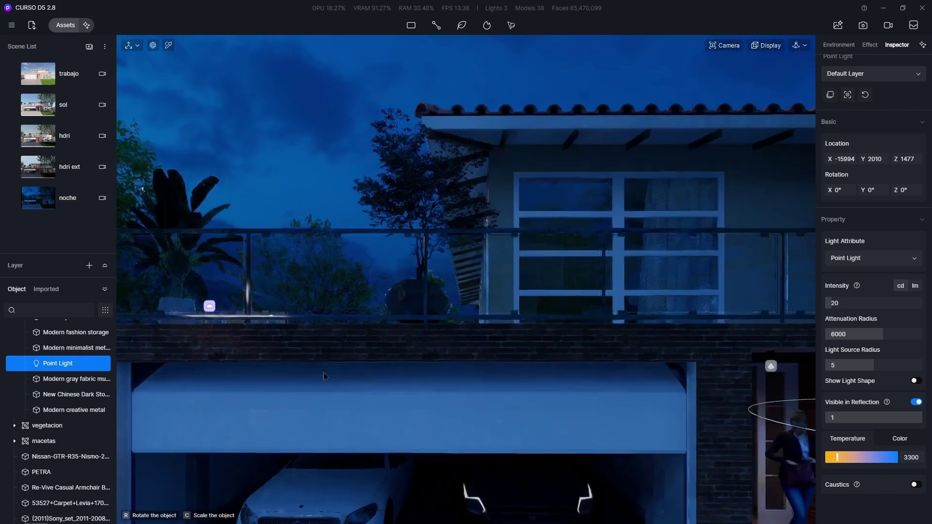
{"action": "scroll", "coordinate": [323, 376], "scroll_direction": "down", "scroll_amount": 5}
{"action": "scroll", "coordinate": [418, 308], "scroll_direction": "down", "scroll_amount": 5}
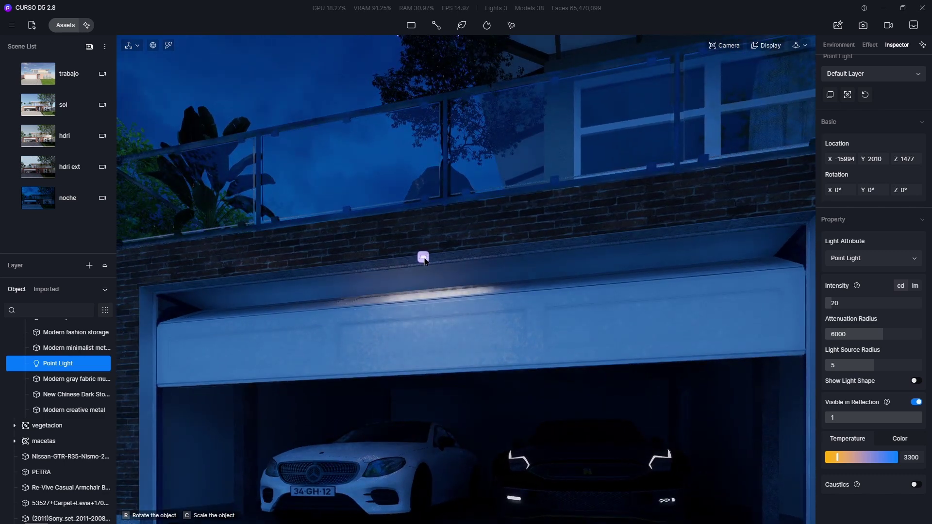
{"action": "left_click", "coordinate": [424, 260]}
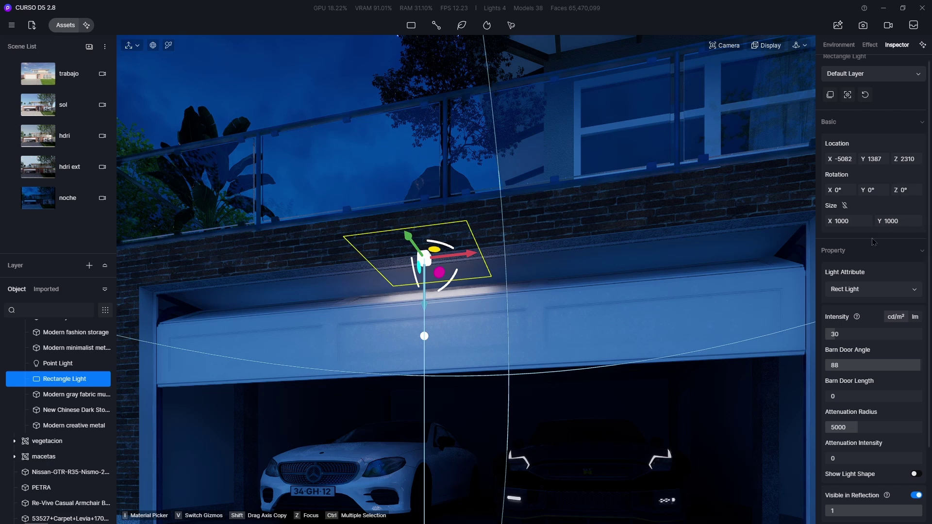
Resize the garage rect light to X 6000 and Y 100 so it runs along the whole garage opening.
{"action": "left_click_drag", "start_coordinate": [892, 223], "coordinate": [546, 247]}
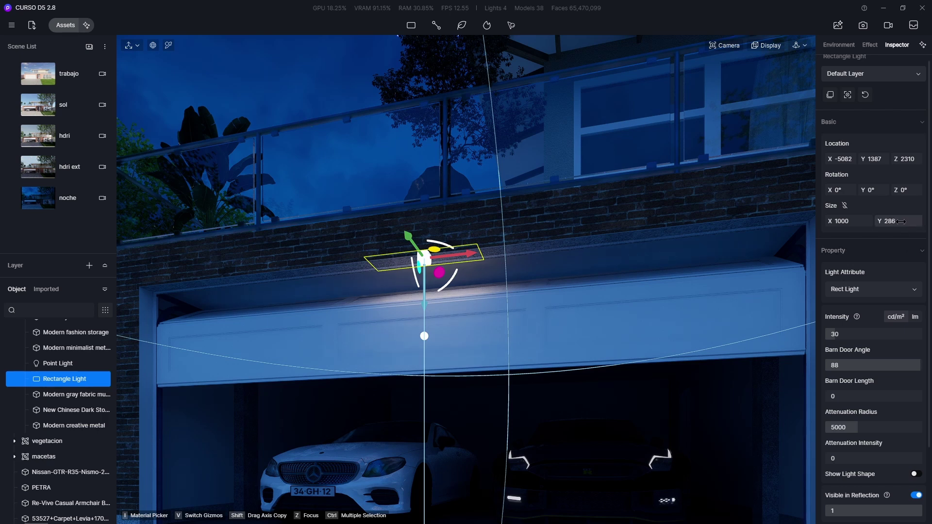
{"action": "left_click_drag", "start_coordinate": [887, 221], "coordinate": [813, 249]}
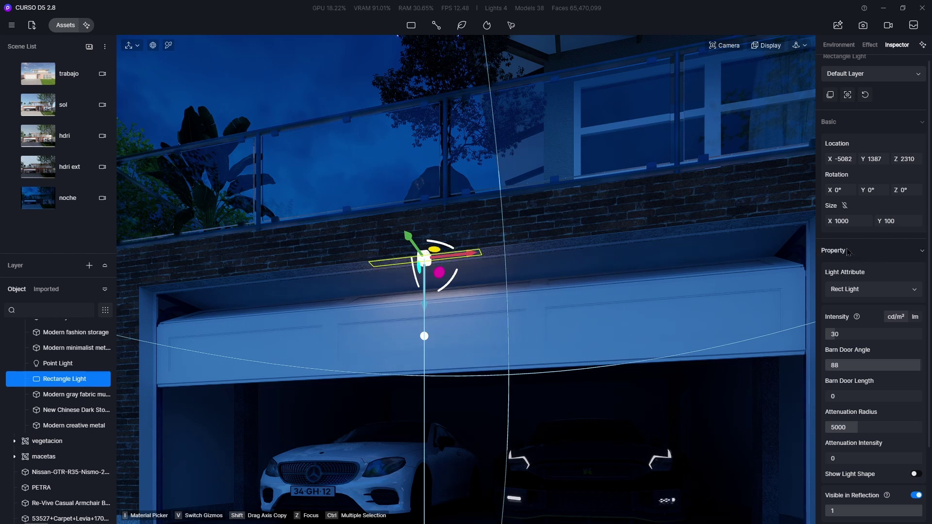
{"action": "left_click", "coordinate": [837, 221]}
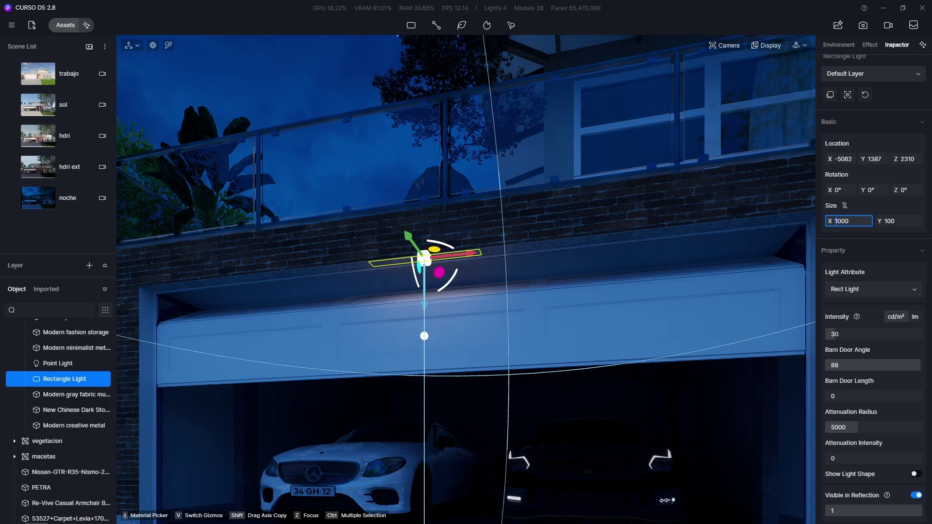
{"action": "type", "text": "6"}
{"action": "key", "text": "Return"}
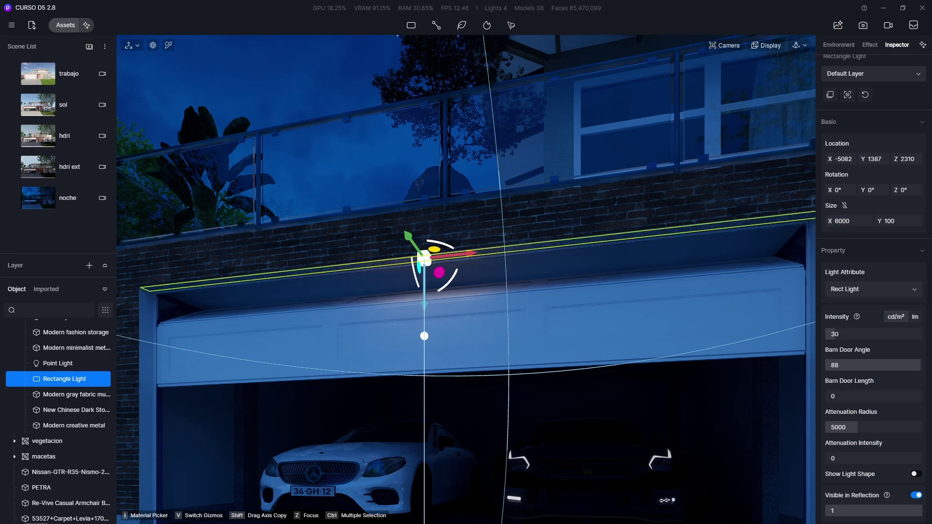
Set the garage rect light's intensity to 60.
{"action": "scroll", "coordinate": [659, 377], "scroll_direction": "down", "scroll_amount": 5}
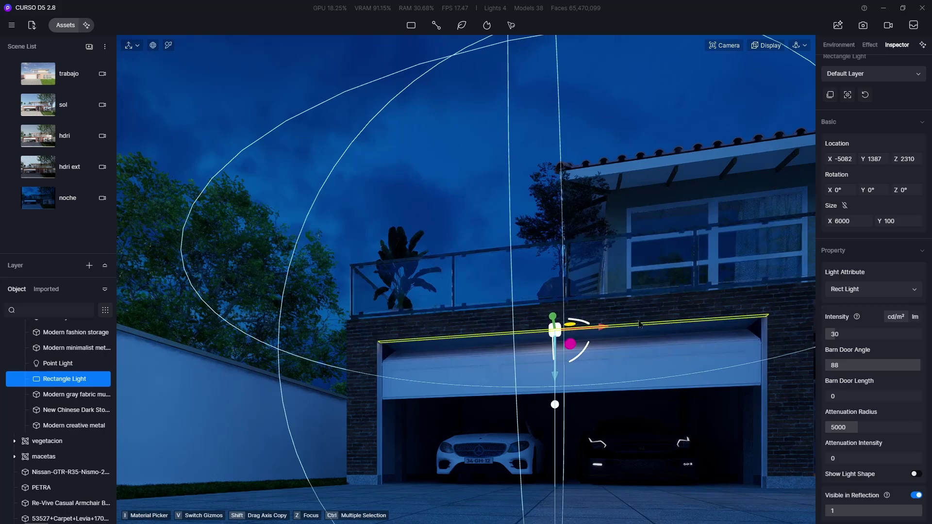
{"action": "right_click_drag", "start_coordinate": [593, 386], "coordinate": [521, 404]}
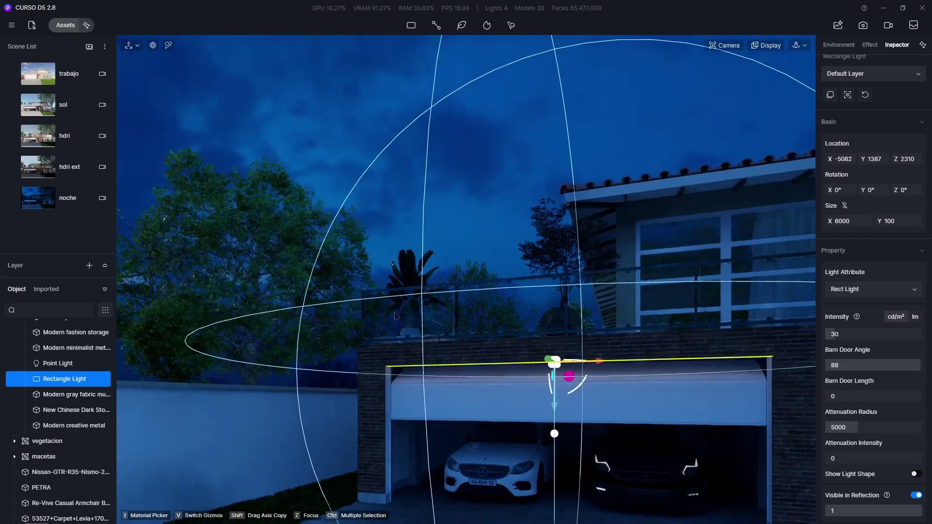
{"action": "scroll", "coordinate": [269, 266], "scroll_direction": "down", "scroll_amount": 5}
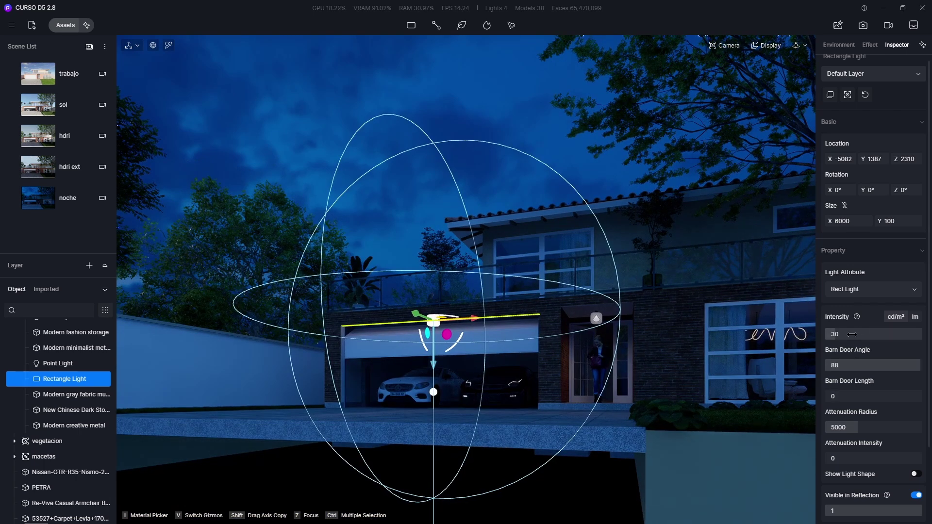
{"action": "left_click", "coordinate": [835, 334]}
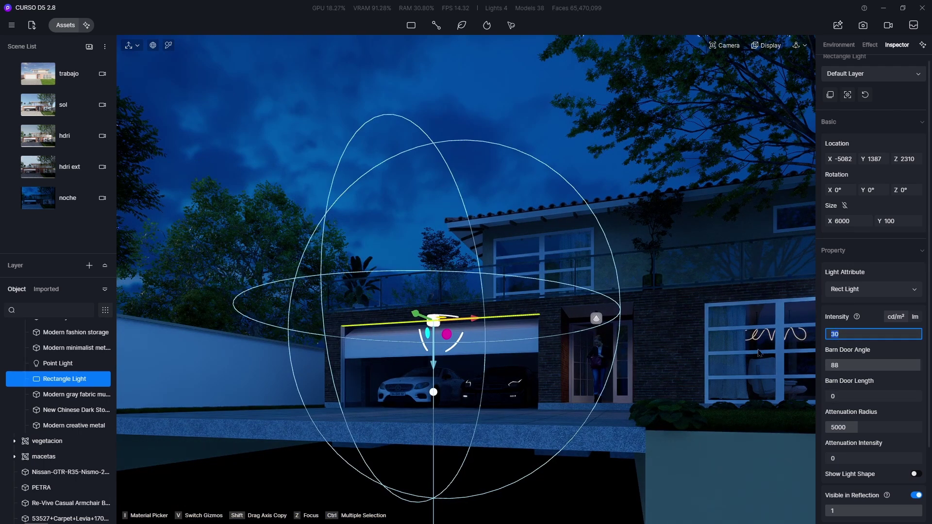
{"action": "key", "text": "Return"}
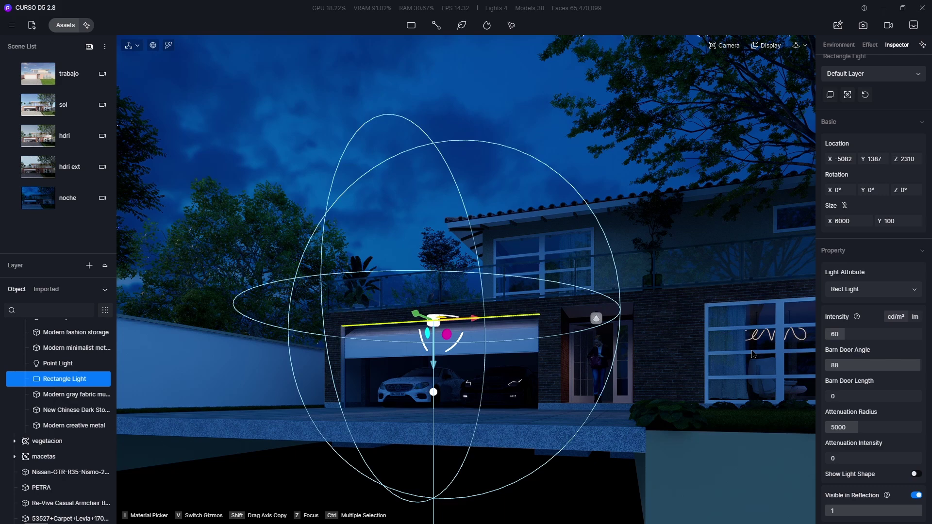
Try cooling the garage rect light's colour temperature to 12000.
{"action": "scroll", "coordinate": [878, 461], "scroll_direction": "down", "scroll_amount": 3}
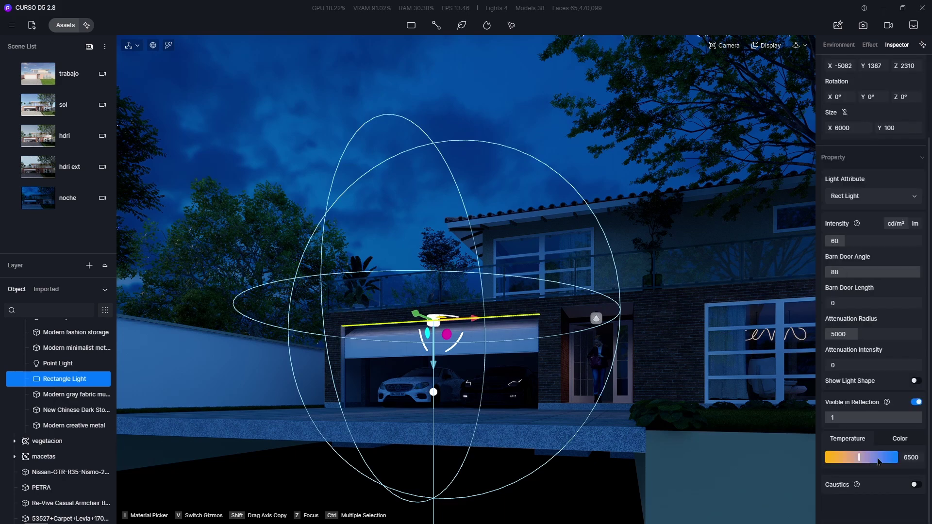
{"action": "left_click_drag", "start_coordinate": [868, 460], "coordinate": [893, 460]}
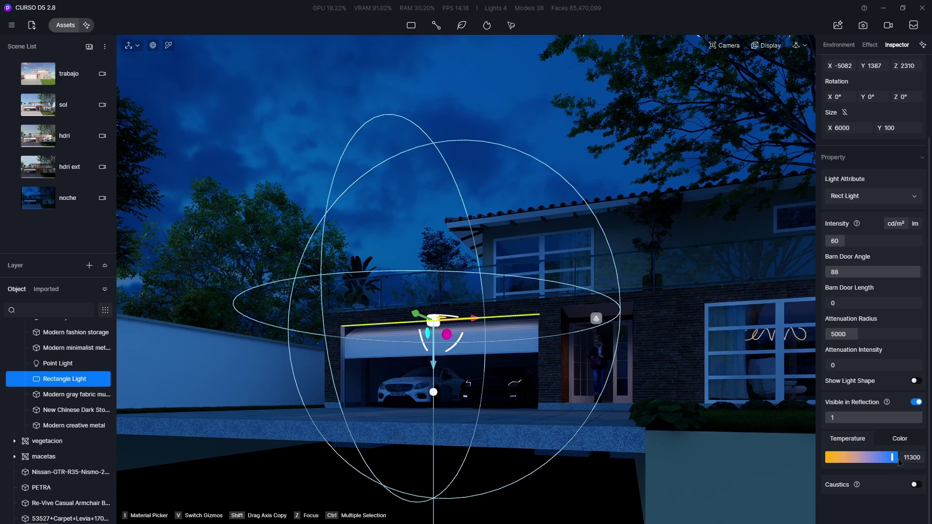
{"action": "left_click_drag", "start_coordinate": [892, 458], "coordinate": [899, 458]}
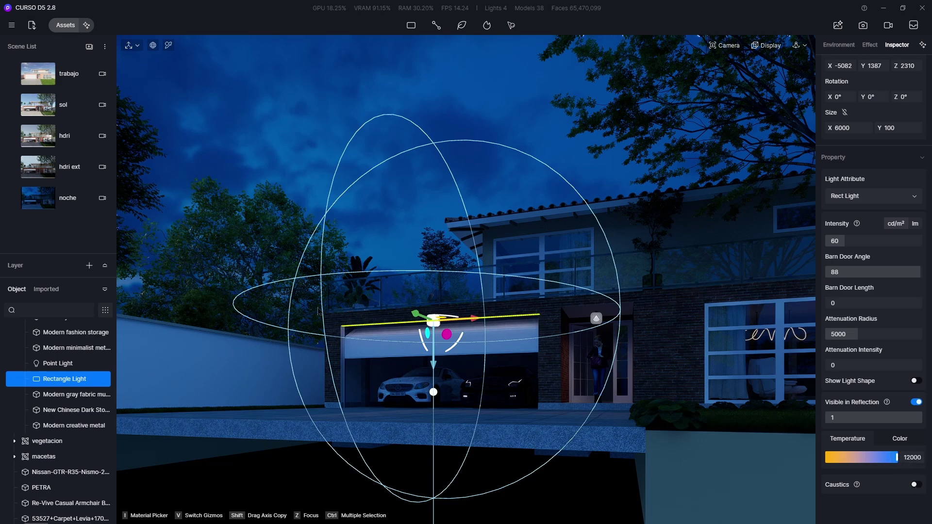
{"action": "left_click", "coordinate": [902, 440]}
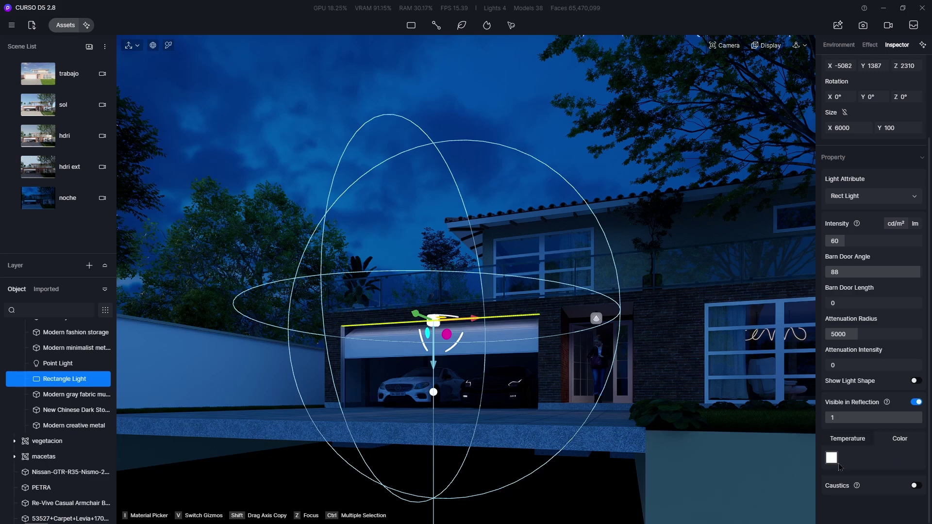
{"action": "left_click", "coordinate": [864, 444]}
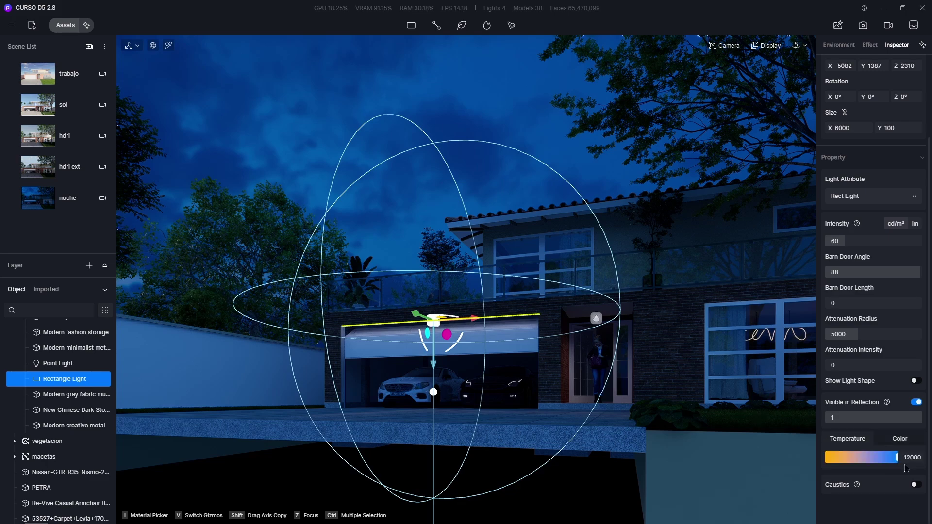
Give the garage rect light a custom blue colour with HSV values 218, 100, 100 instead of a temperature.
{"action": "left_click", "coordinate": [898, 439]}
{"action": "left_click", "coordinate": [831, 458]}
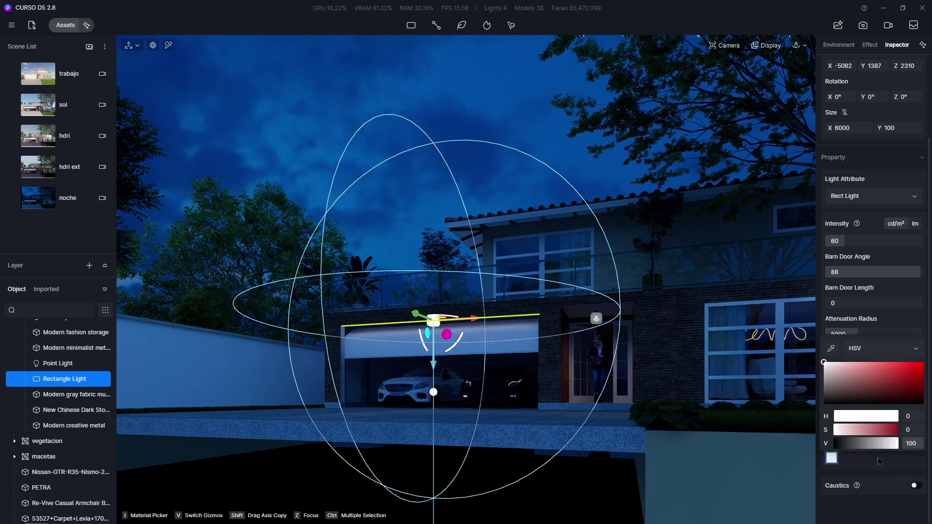
{"action": "left_click", "coordinate": [914, 371]}
{"action": "left_click", "coordinate": [876, 417]}
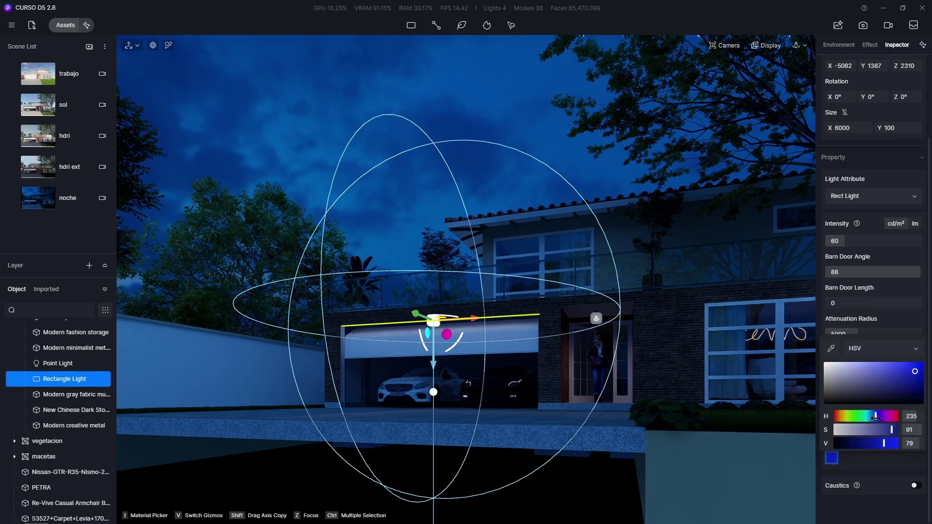
{"action": "left_click_drag", "start_coordinate": [915, 374], "coordinate": [926, 362]}
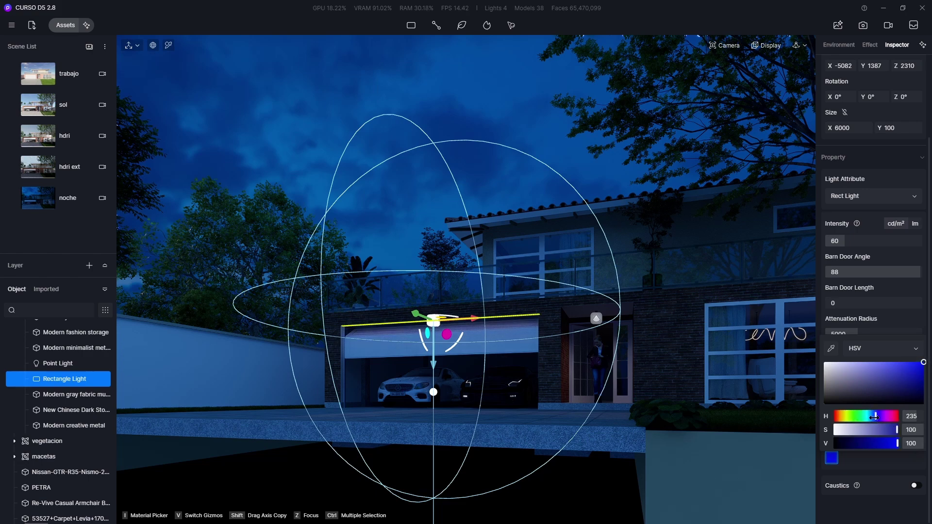
{"action": "left_click_drag", "start_coordinate": [876, 418], "coordinate": [873, 418]}
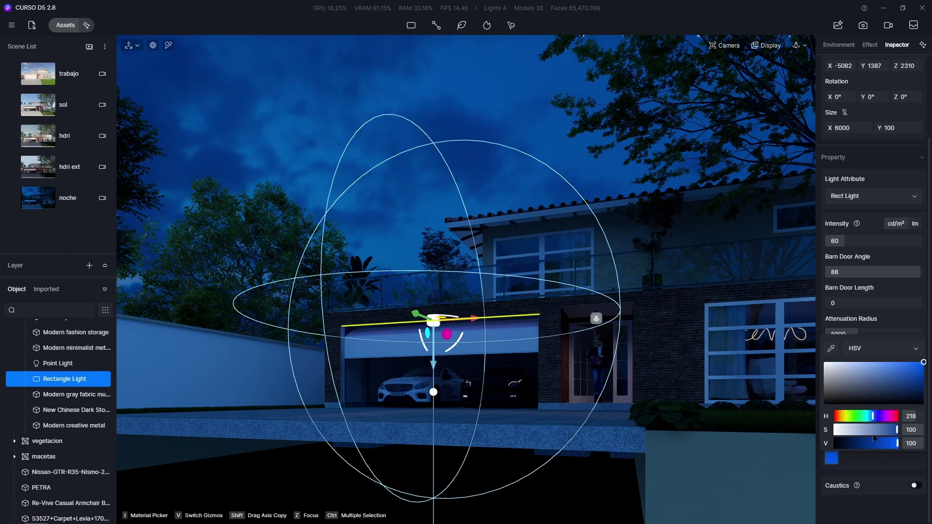
{"action": "left_click", "coordinate": [486, 128]}
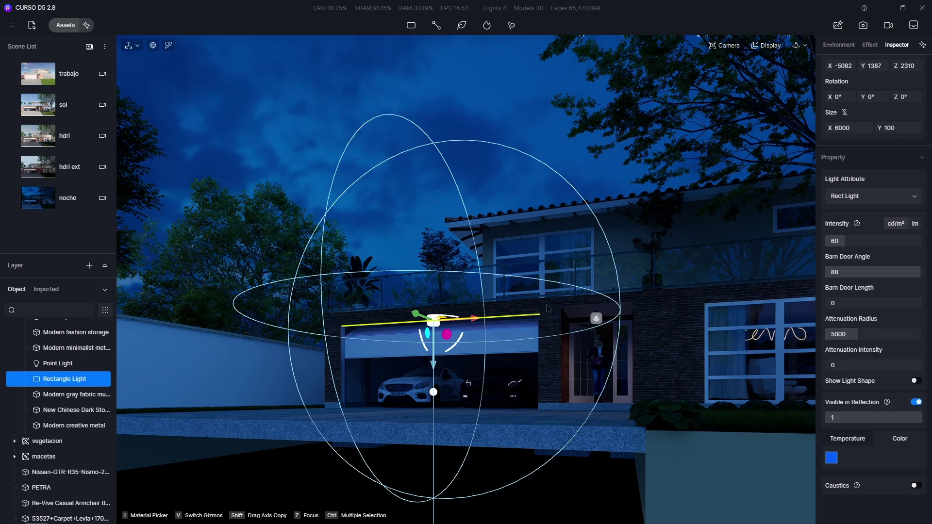
Return to the noche scene view and set the floor lamp point light's intensity to 150.
{"action": "left_click", "coordinate": [62, 203]}
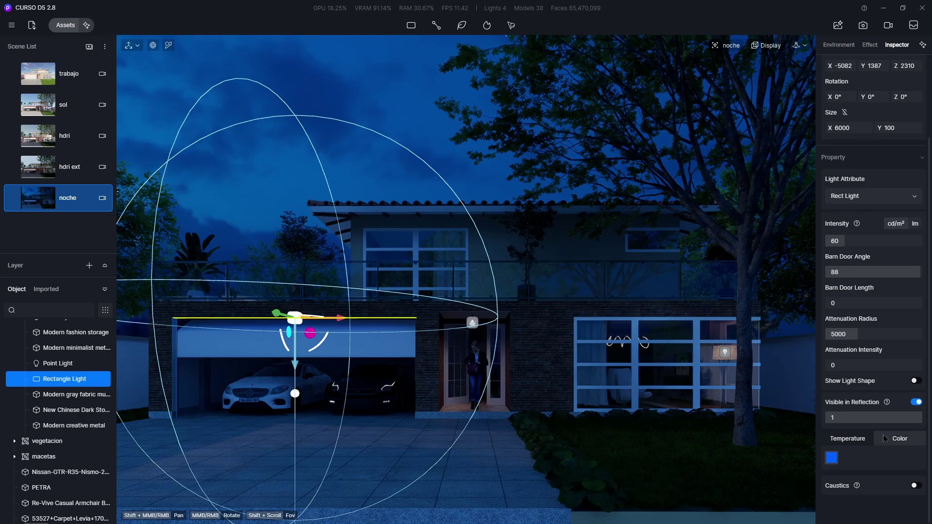
{"action": "left_click", "coordinate": [726, 356]}
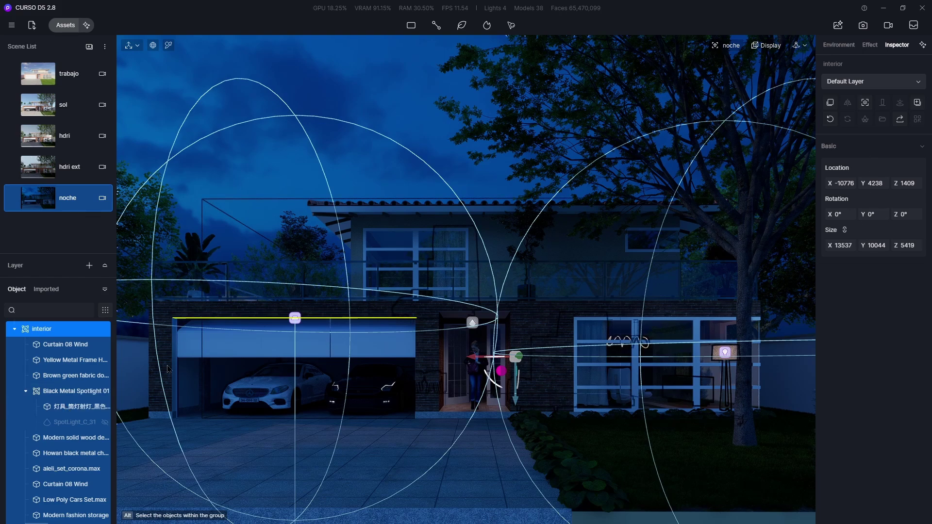
{"action": "scroll", "coordinate": [47, 445], "scroll_direction": "down", "scroll_amount": 5}
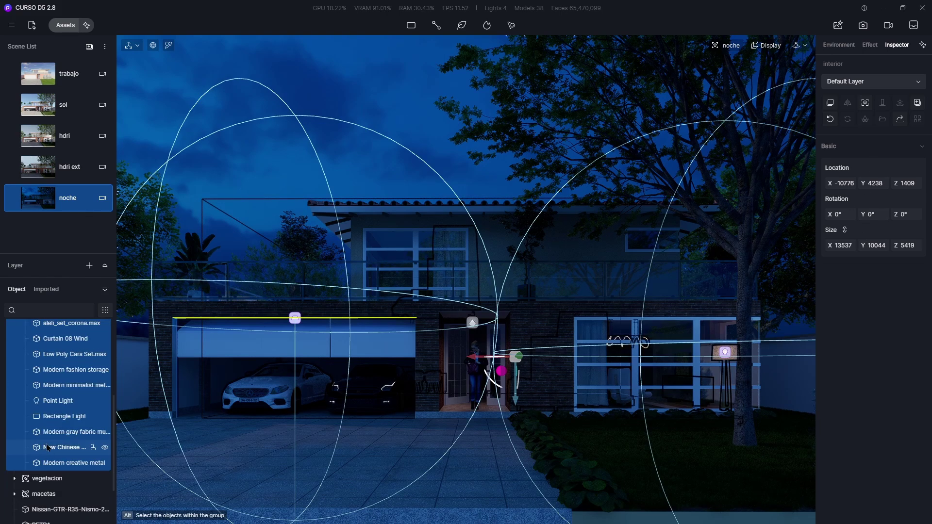
{"action": "left_click", "coordinate": [724, 354]}
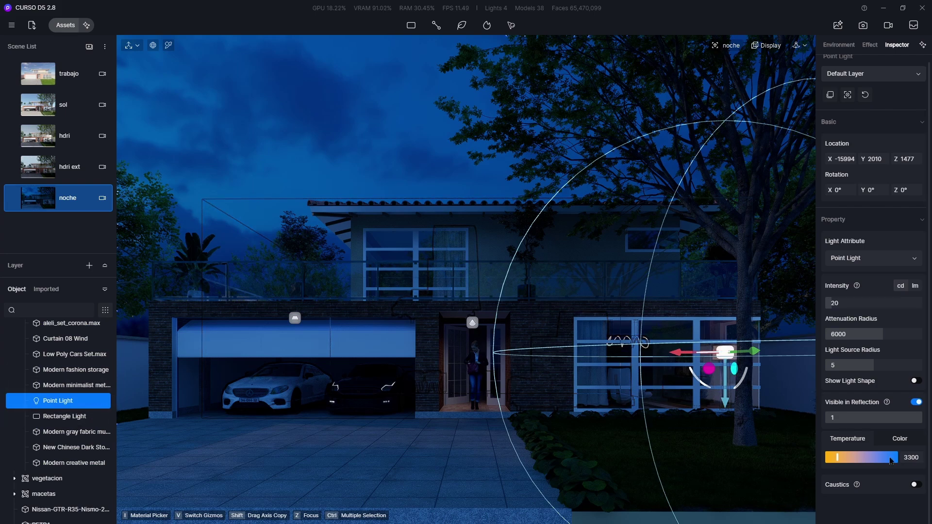
{"action": "left_click", "coordinate": [841, 304]}
{"action": "type", "text": "75"}
{"action": "key", "text": "Return"}
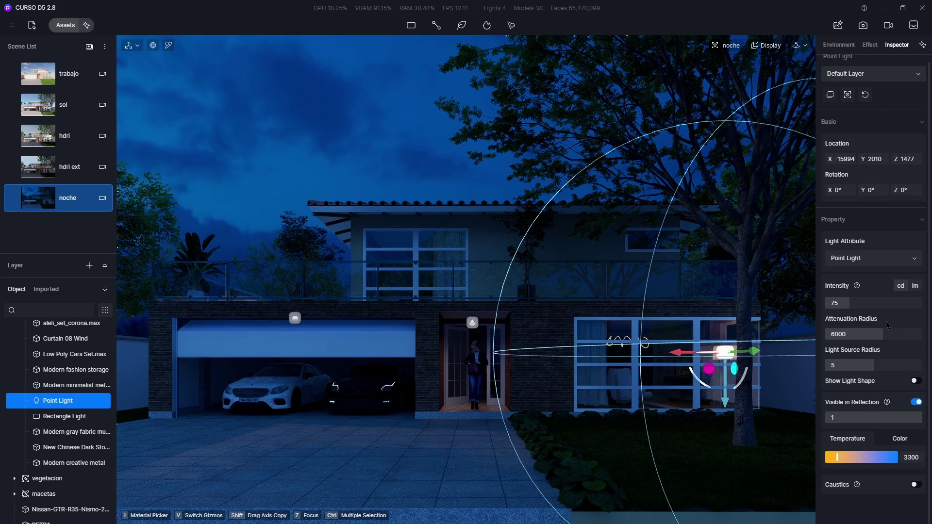
{"action": "left_click", "coordinate": [854, 305]}
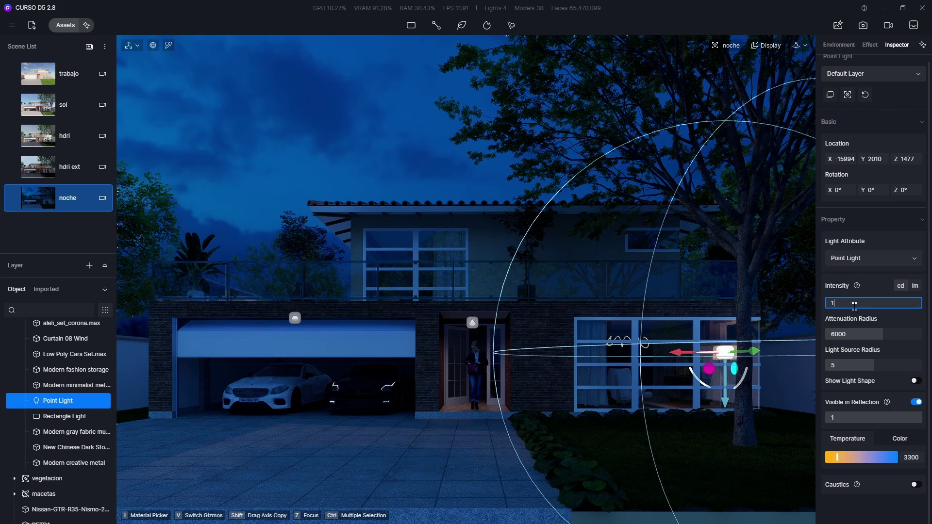
{"action": "key", "text": "Return"}
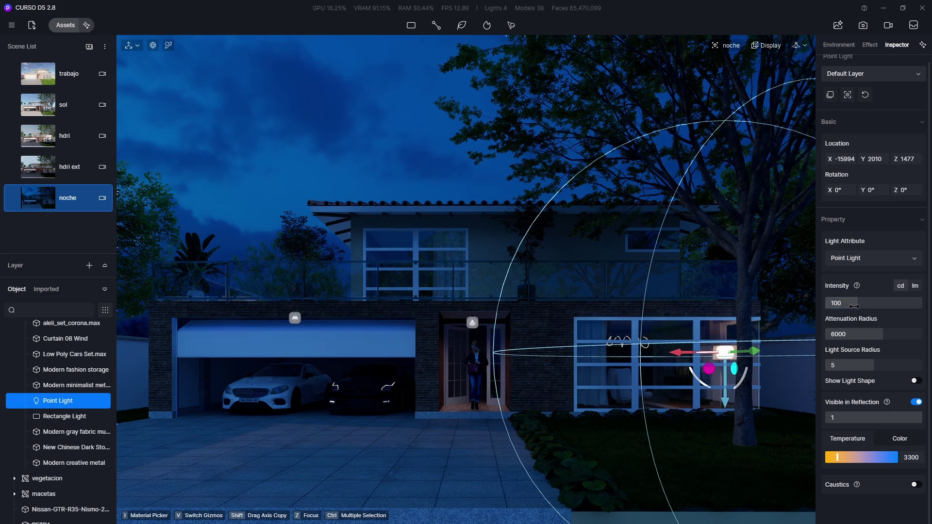
{"action": "left_click", "coordinate": [854, 305]}
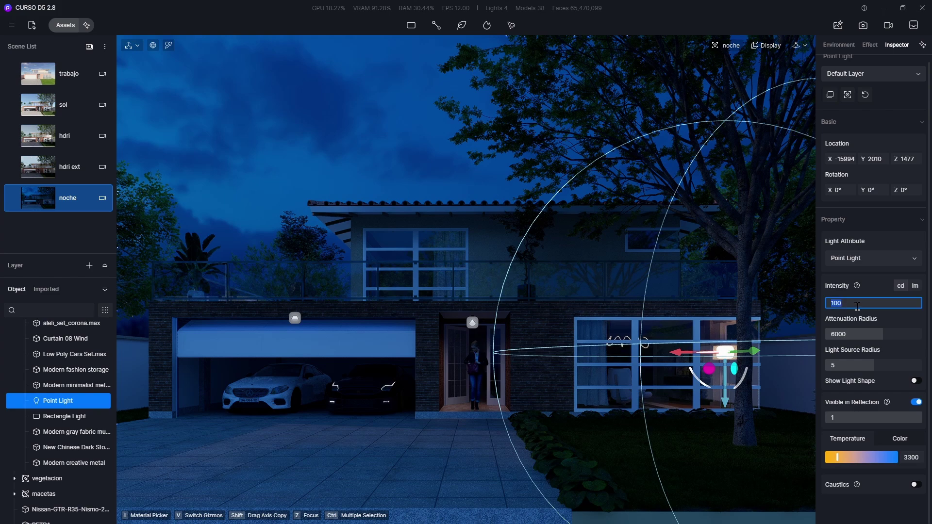
{"action": "type", "text": "150"}
{"action": "key", "text": "Return"}
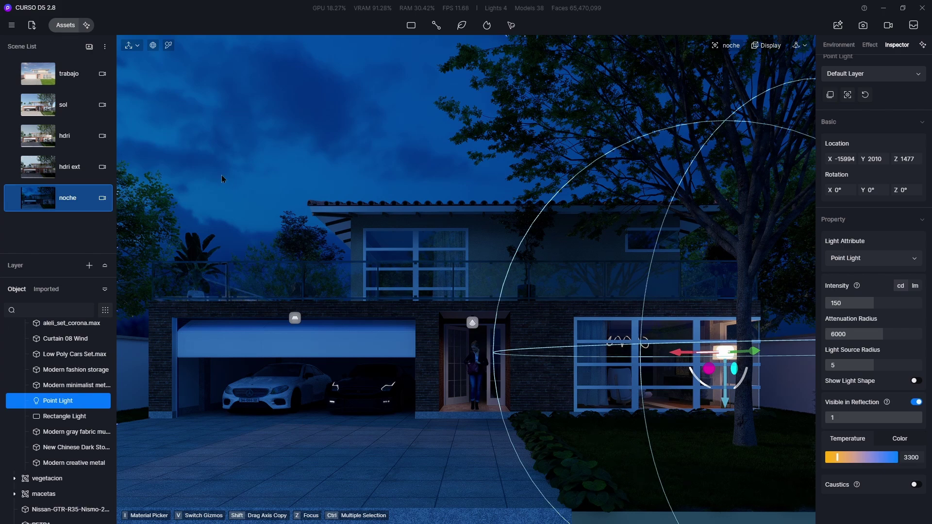
Switch to the sol scene, set its Geo and Sky time of day to 19:10, and open its effect settings.
{"action": "left_click", "coordinate": [75, 111]}
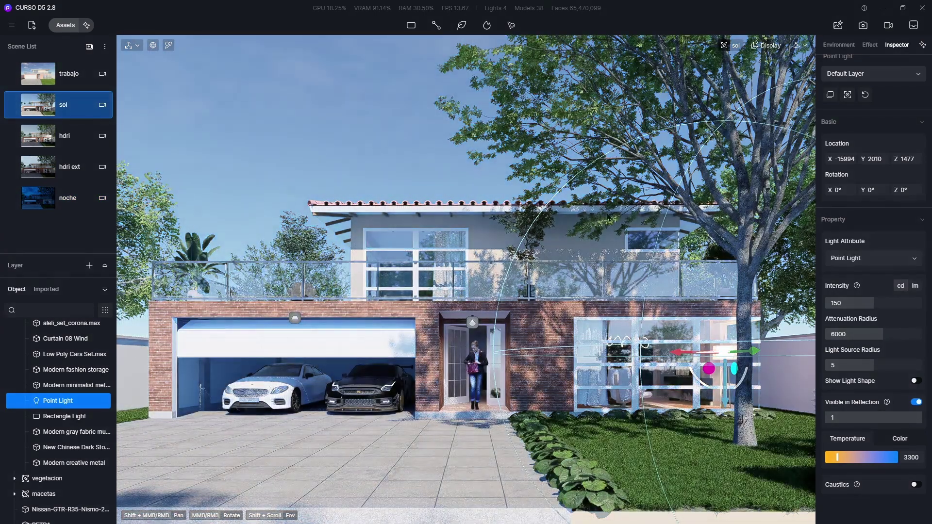
{"action": "left_click", "coordinate": [845, 45]}
{"action": "left_click_drag", "start_coordinate": [915, 133], "coordinate": [921, 169]}
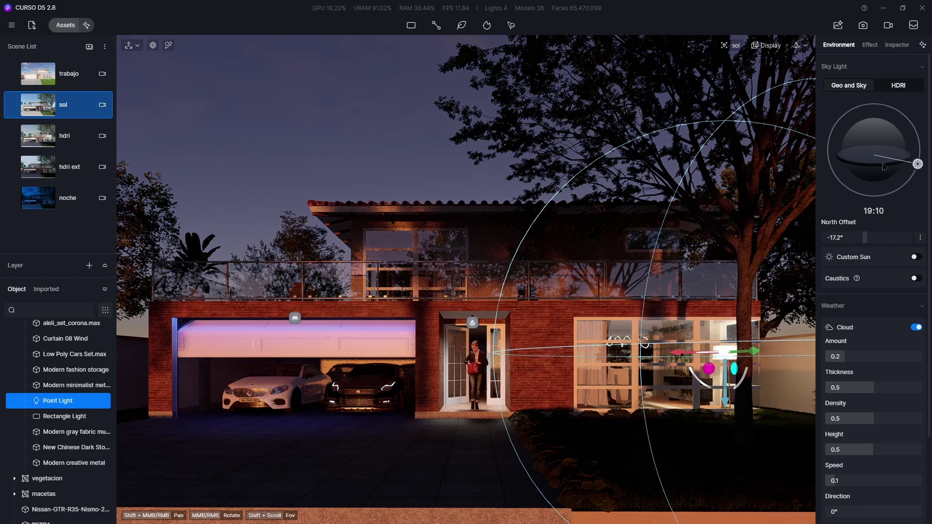
{"action": "left_click", "coordinate": [871, 46]}
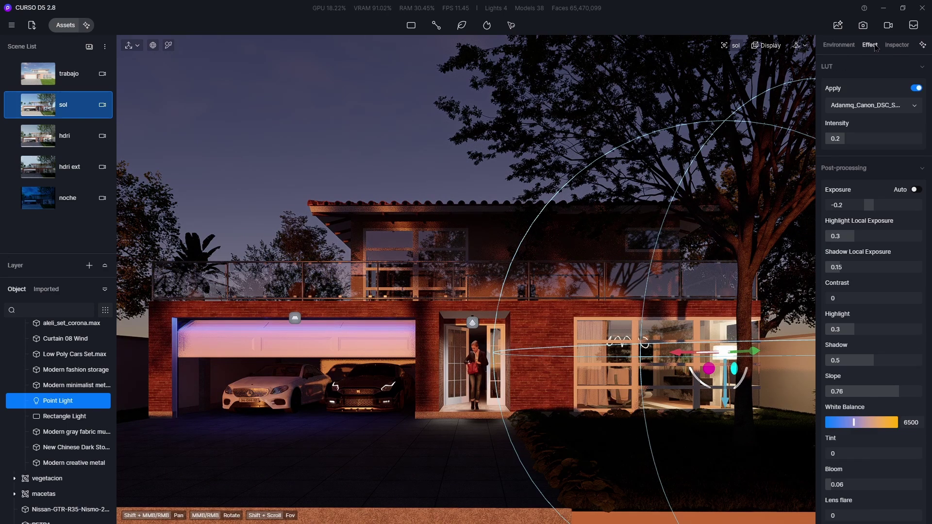
Set the sol scene's exposure to 0.02 and its north offset to -180°.
{"action": "left_click", "coordinate": [883, 204]}
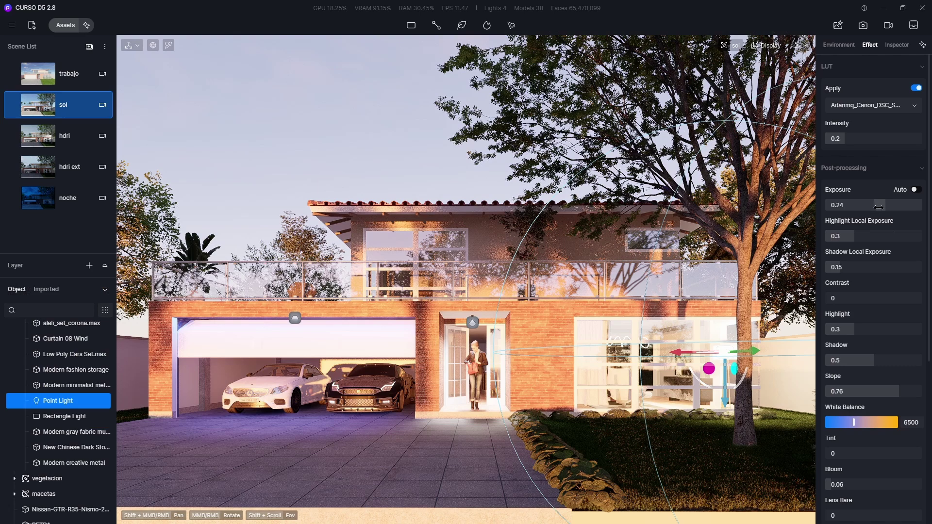
{"action": "left_click", "coordinate": [874, 211]}
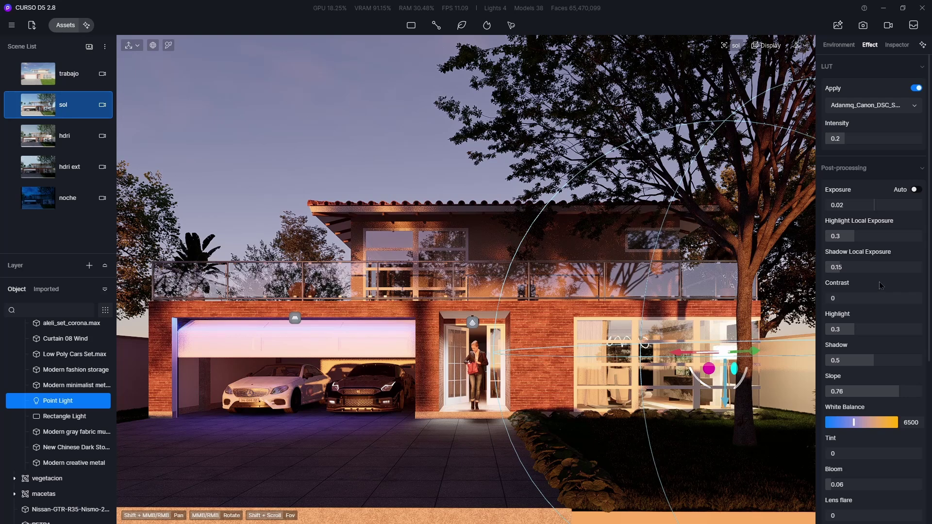
{"action": "left_click", "coordinate": [848, 47]}
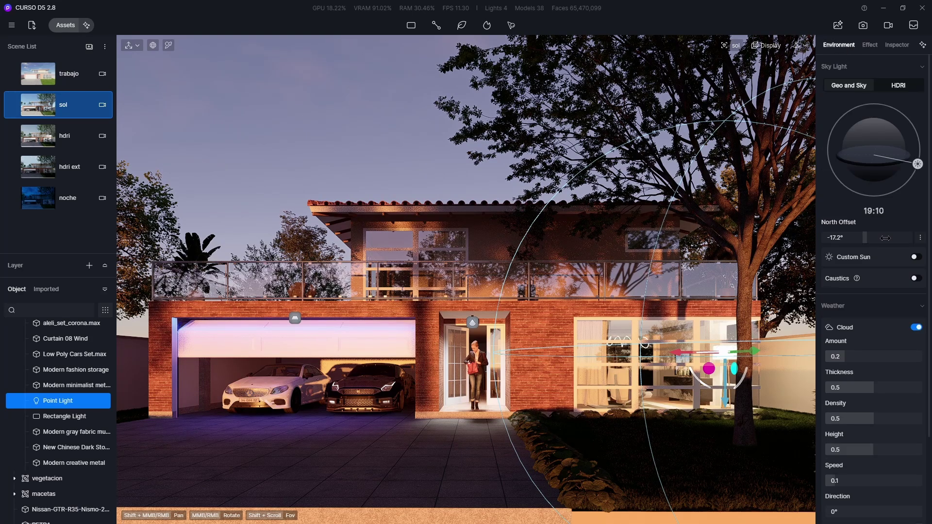
{"action": "left_click_drag", "start_coordinate": [864, 240], "coordinate": [817, 248]}
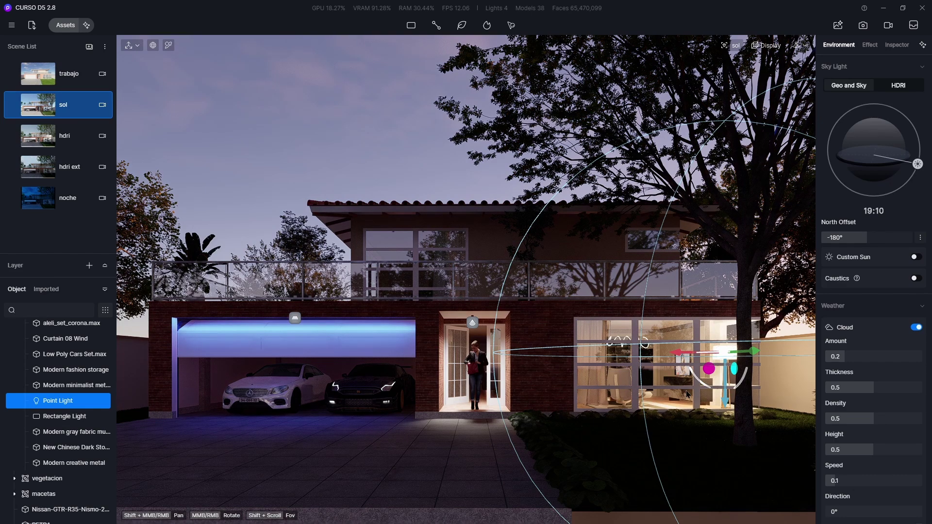
Return to the noche scene and pick the local model Outdoor_Lamp_01.skp from the asset library for placement.
{"action": "left_click", "coordinate": [70, 199]}
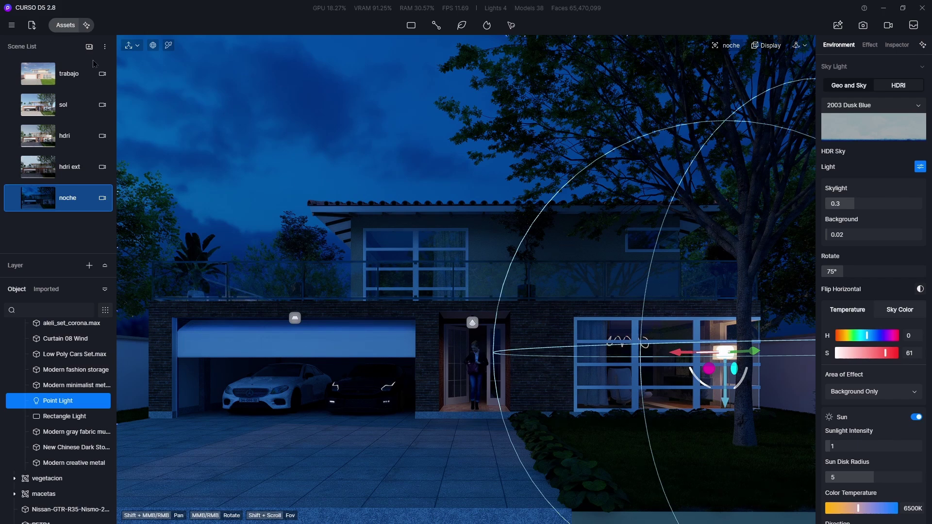
{"action": "left_click", "coordinate": [67, 26]}
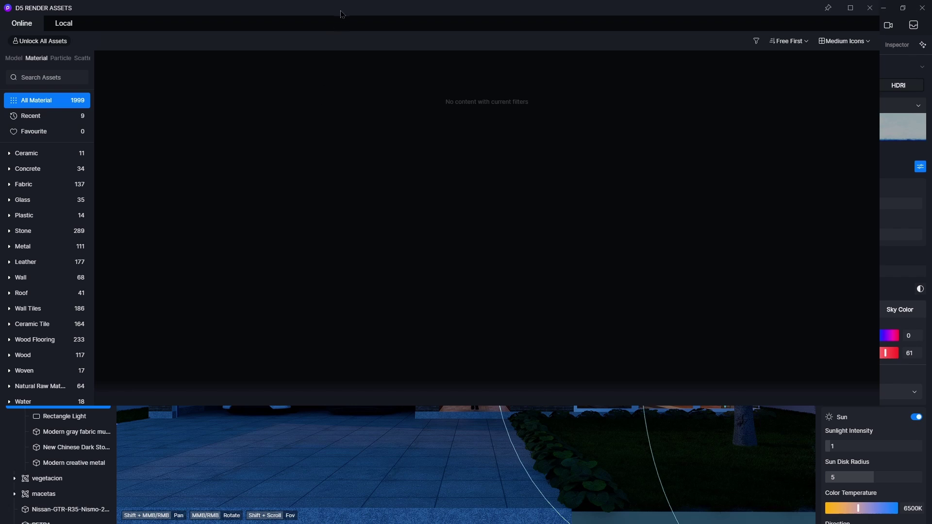
{"action": "left_click_drag", "start_coordinate": [340, 14], "coordinate": [126, 68]}
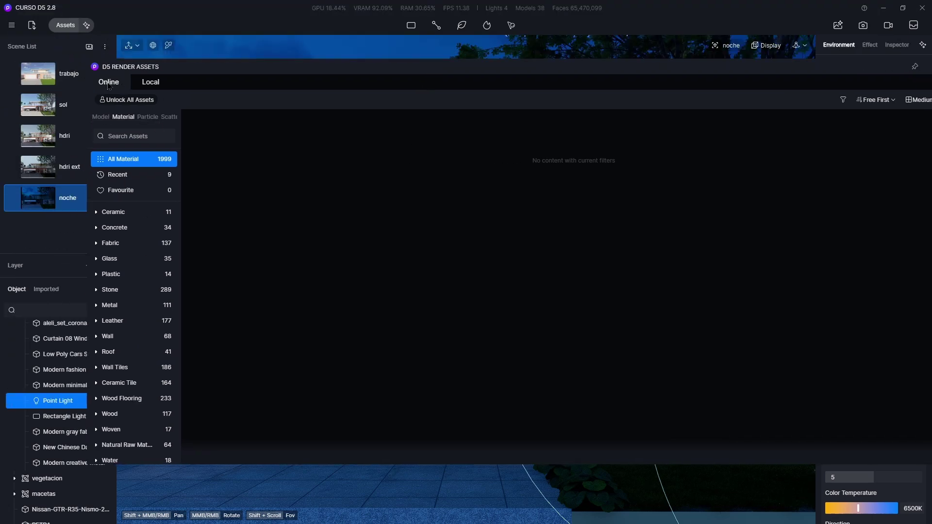
{"action": "left_click", "coordinate": [151, 83]}
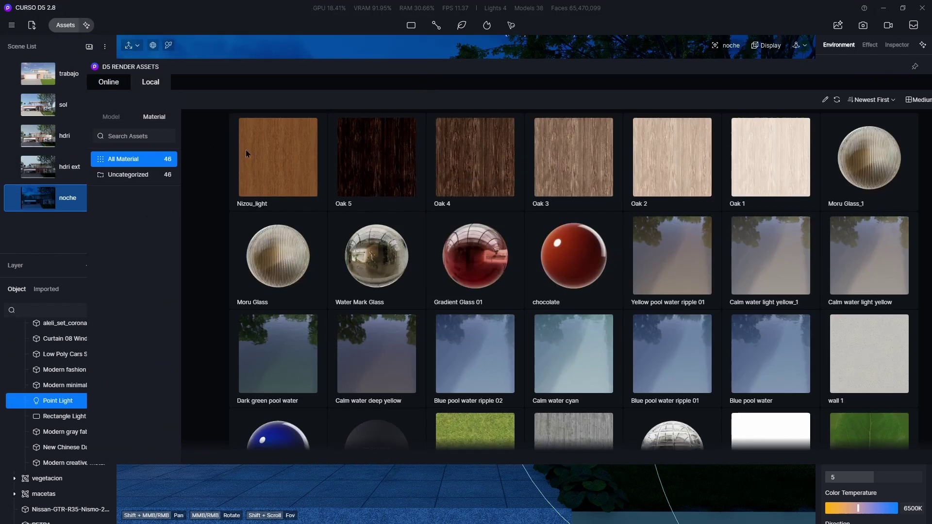
{"action": "left_click", "coordinate": [110, 117]}
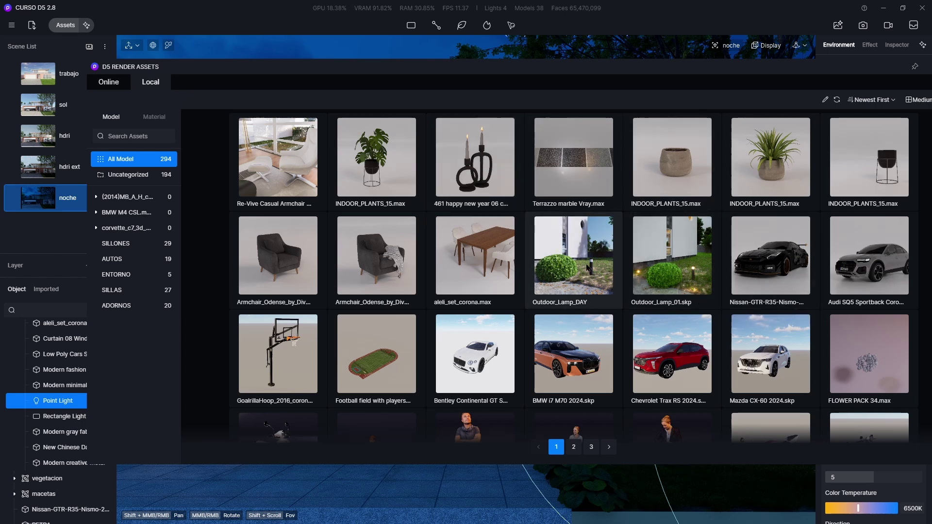
{"action": "left_click", "coordinate": [697, 288]}
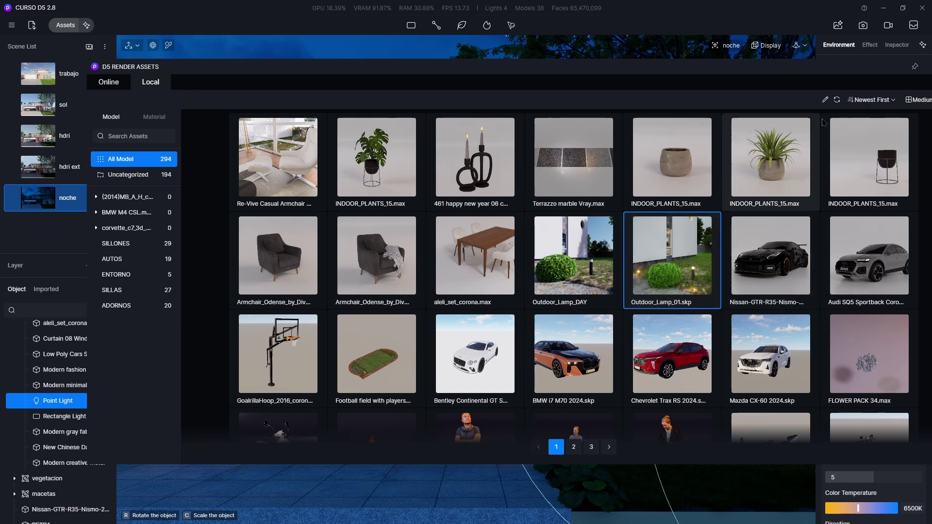
{"action": "left_click", "coordinate": [931, 67]}
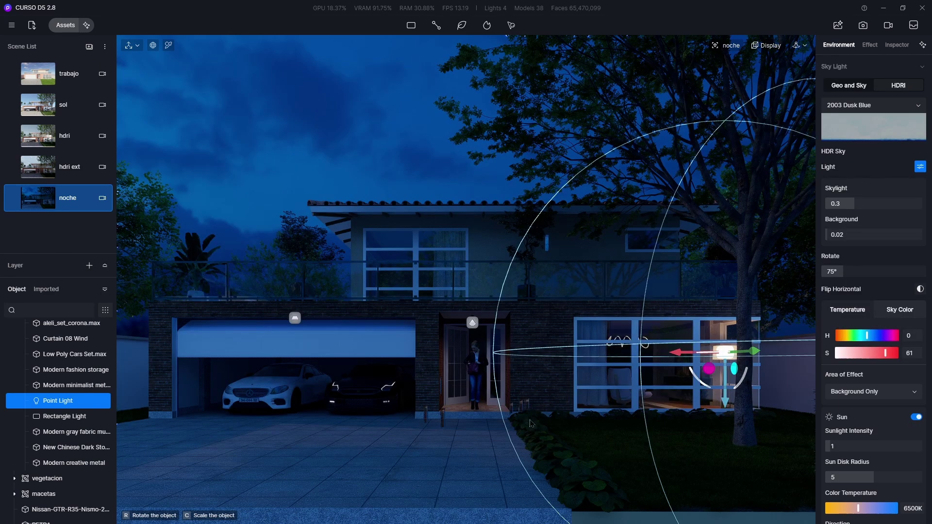
Place the outdoor lamp in the plant border beside the paved driveway and copy it along Y toward the house, to about Y -1722.
{"action": "middle_click_drag", "start_coordinate": [535, 403], "coordinate": [588, 374]}
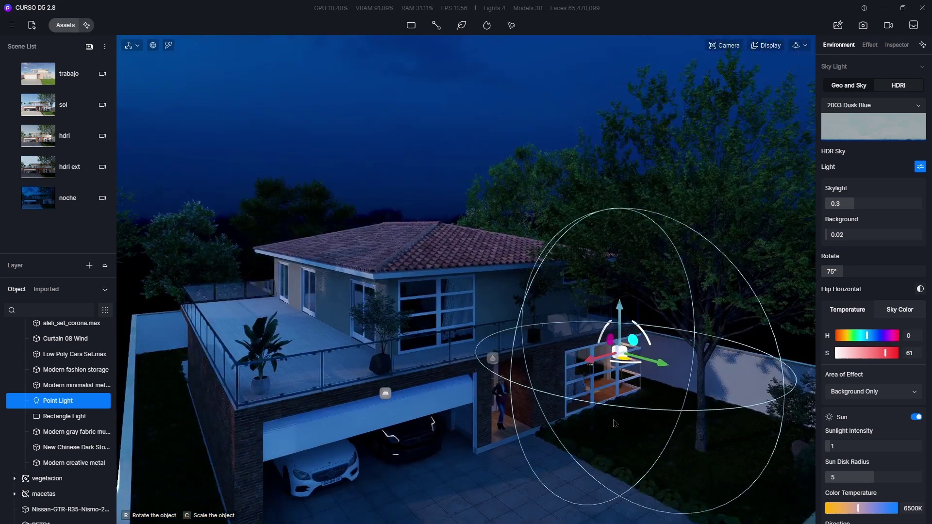
{"action": "right_click_drag", "start_coordinate": [589, 375], "coordinate": [660, 504]}
{"action": "scroll", "coordinate": [658, 504], "scroll_direction": "up", "scroll_amount": 5}
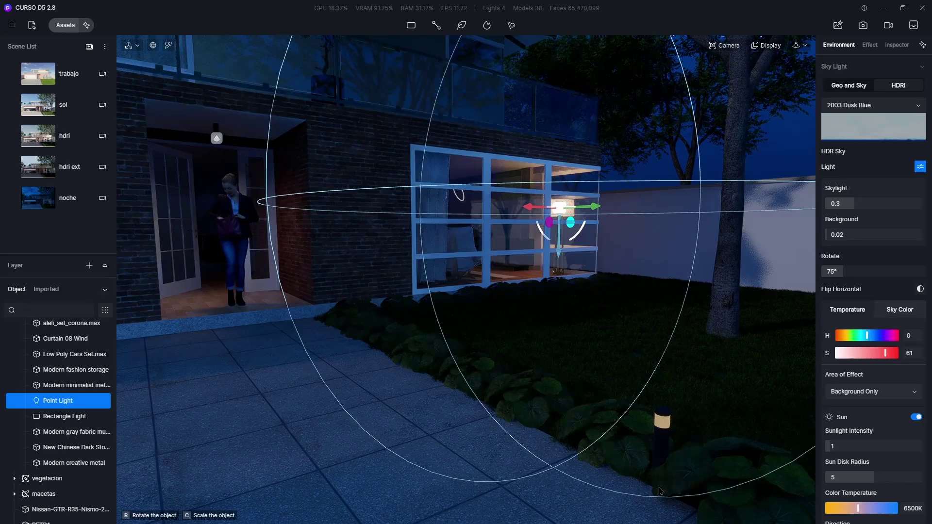
{"action": "left_click", "coordinate": [659, 491]}
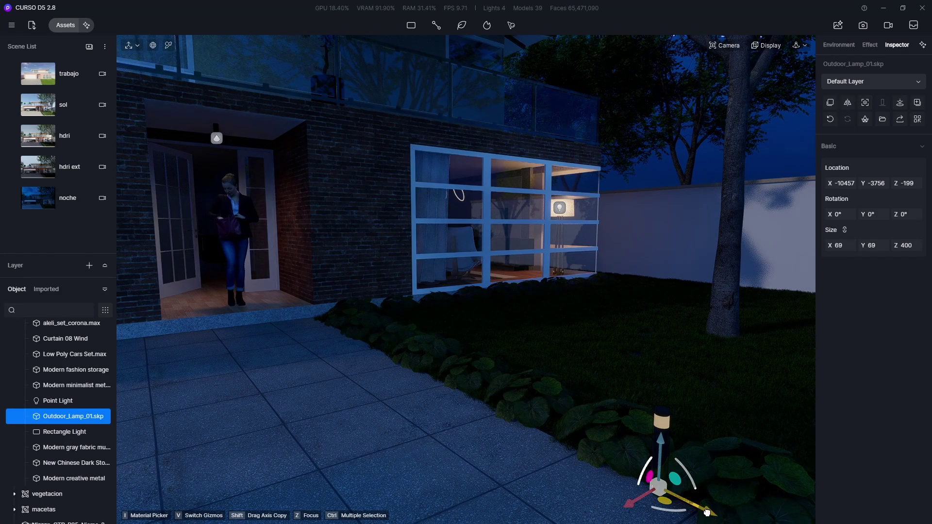
{"action": "left_click_drag", "start_coordinate": [712, 520], "coordinate": [457, 418]}
{"action": "scroll", "coordinate": [382, 356], "scroll_direction": "up", "scroll_amount": 3}
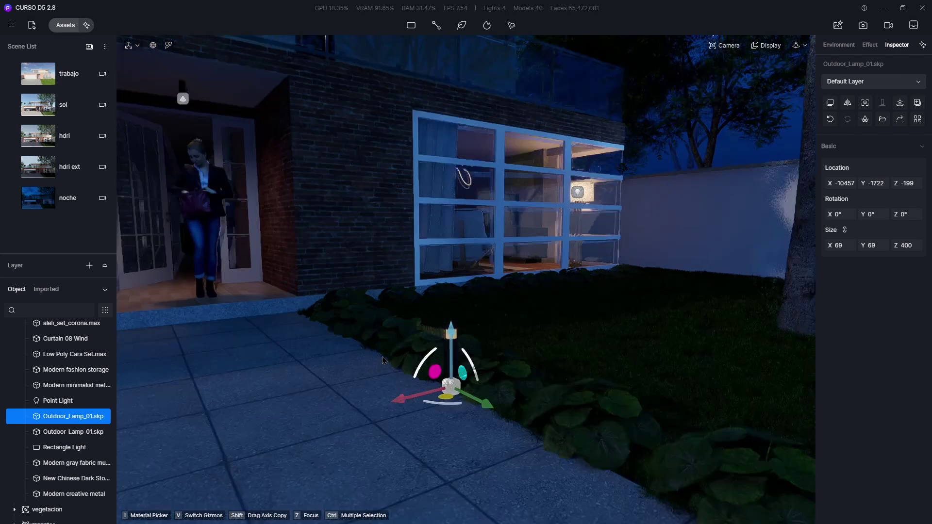
Set the emissive intensity of the outdoor lamps' light material to 75 and check the same material on the copied lamp.
{"action": "right_click_drag", "start_coordinate": [414, 387], "coordinate": [497, 410]}
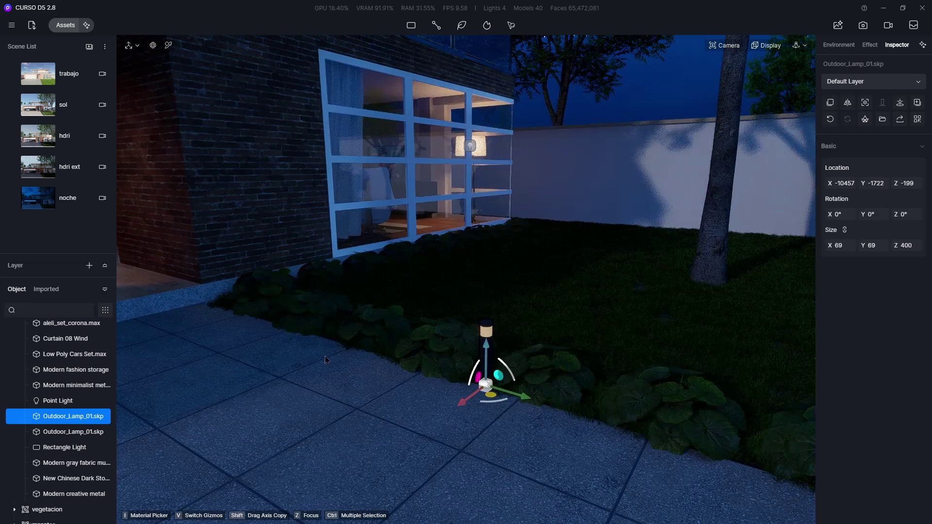
{"action": "right_click_drag", "start_coordinate": [297, 337], "coordinate": [604, 429]}
{"action": "scroll", "coordinate": [612, 418], "scroll_direction": "up", "scroll_amount": 3}
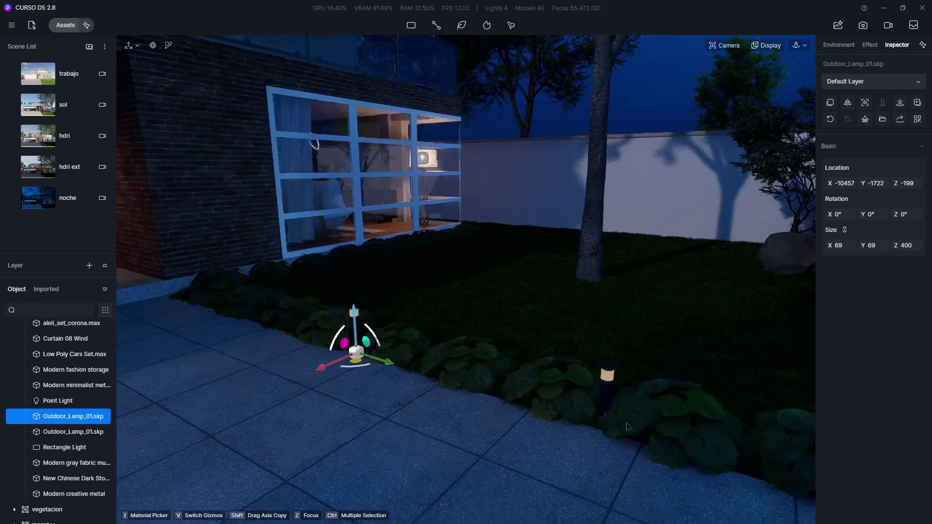
{"action": "left_click", "coordinate": [598, 352]}
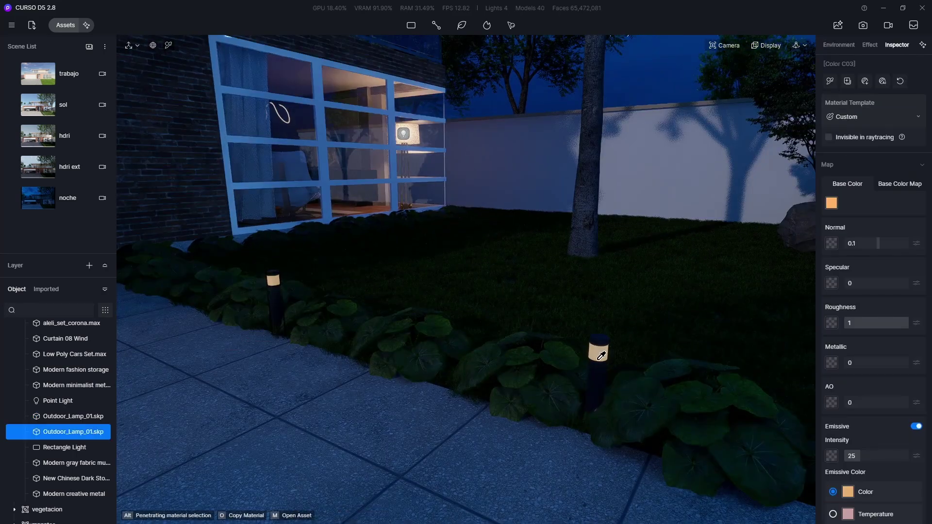
{"action": "left_click", "coordinate": [883, 457]}
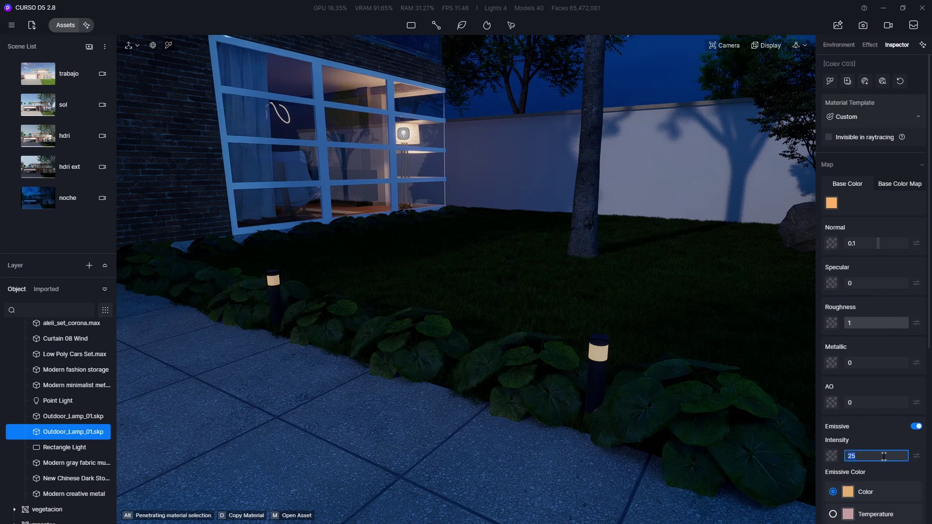
{"action": "type", "text": "75"}
{"action": "key", "text": "Return"}
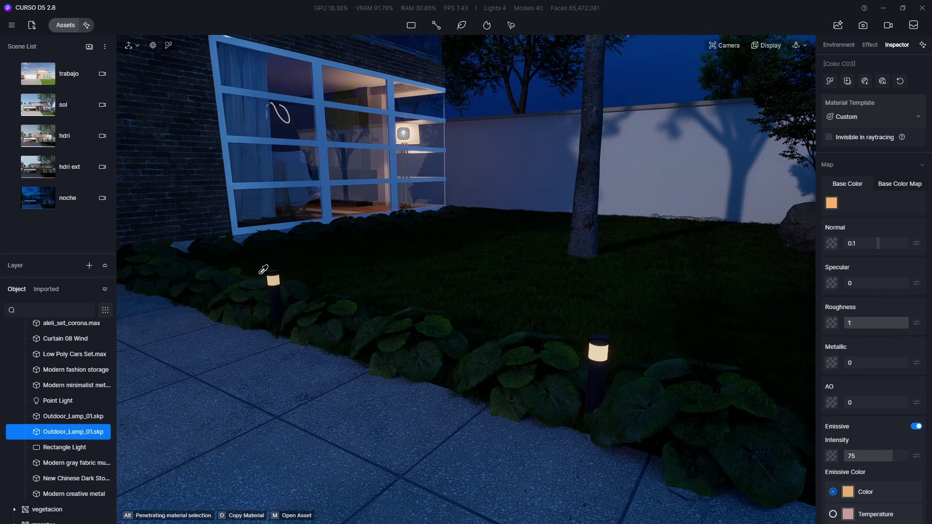
{"action": "left_click", "coordinate": [275, 278]}
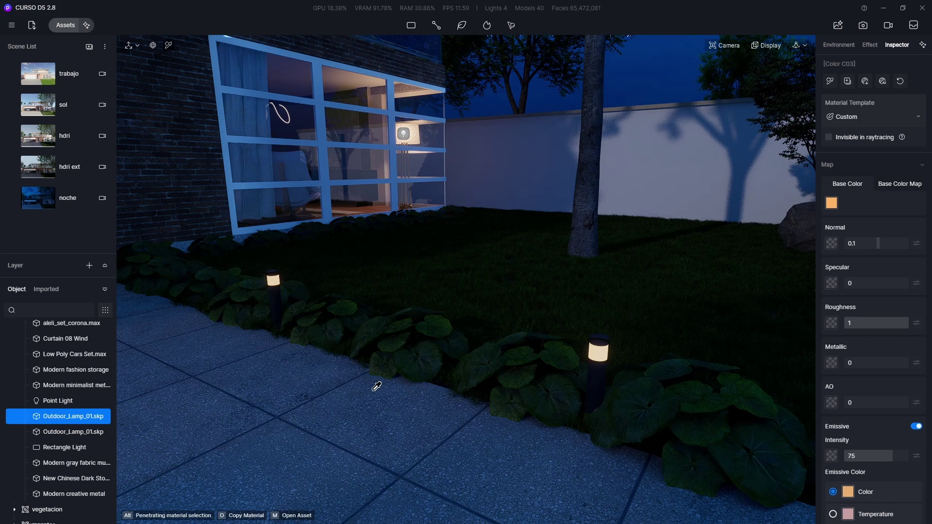
Return to the noche scene view, end material picking and deselect the lamp.
{"action": "scroll", "coordinate": [320, 416], "scroll_direction": "down", "scroll_amount": 2}
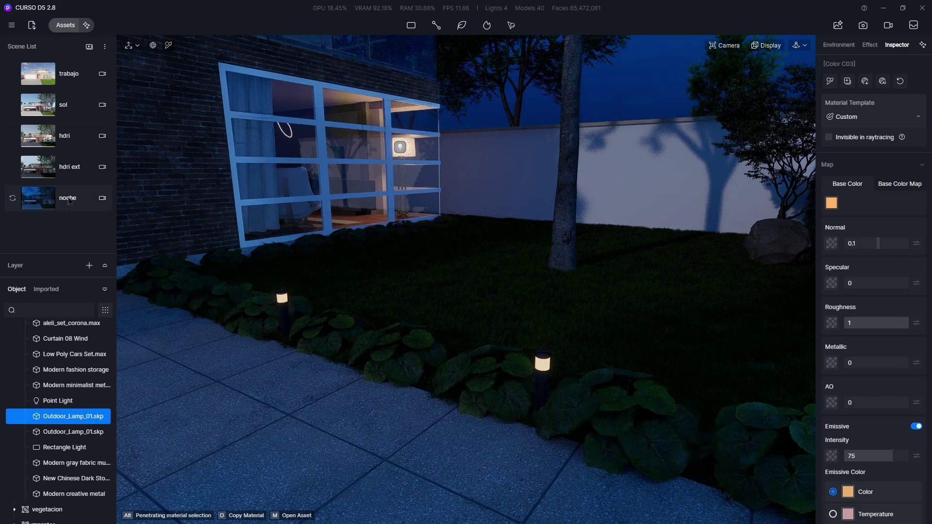
{"action": "left_click", "coordinate": [69, 201]}
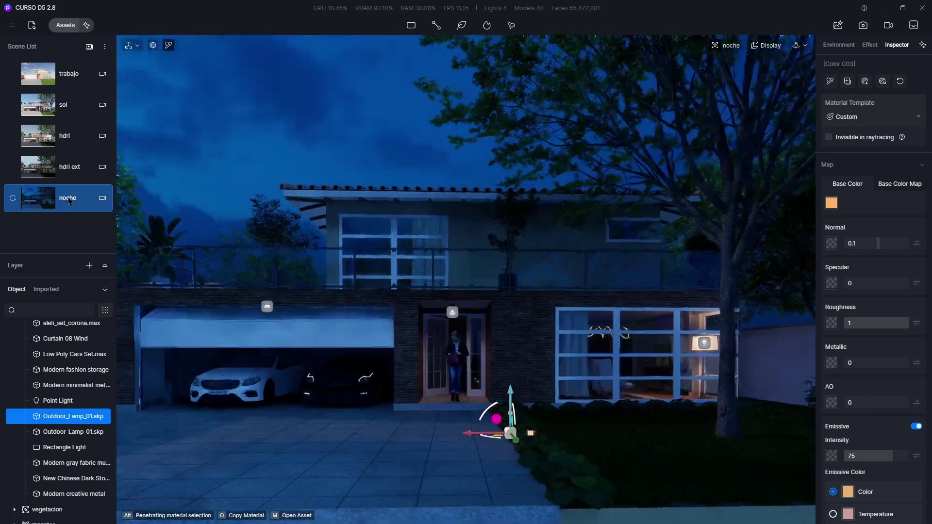
{"action": "key", "text": "i"}
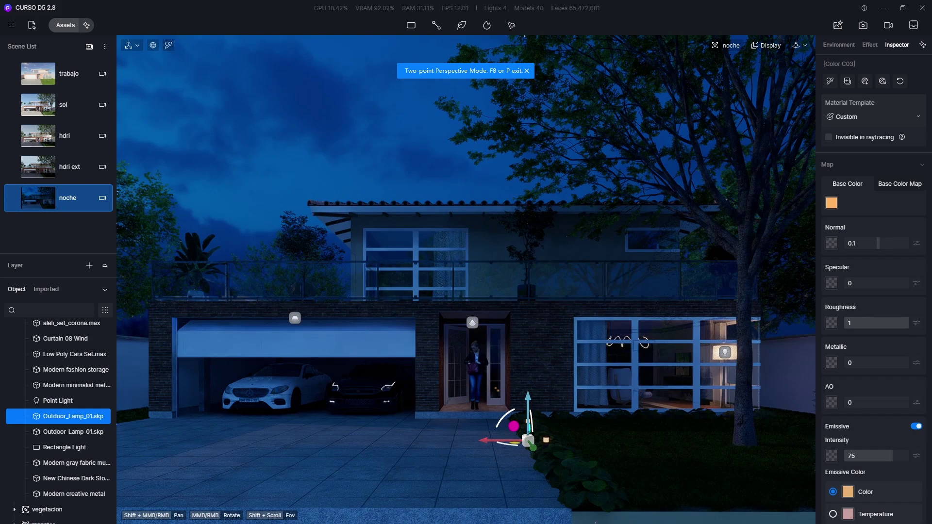
{"action": "key", "text": "Escape"}
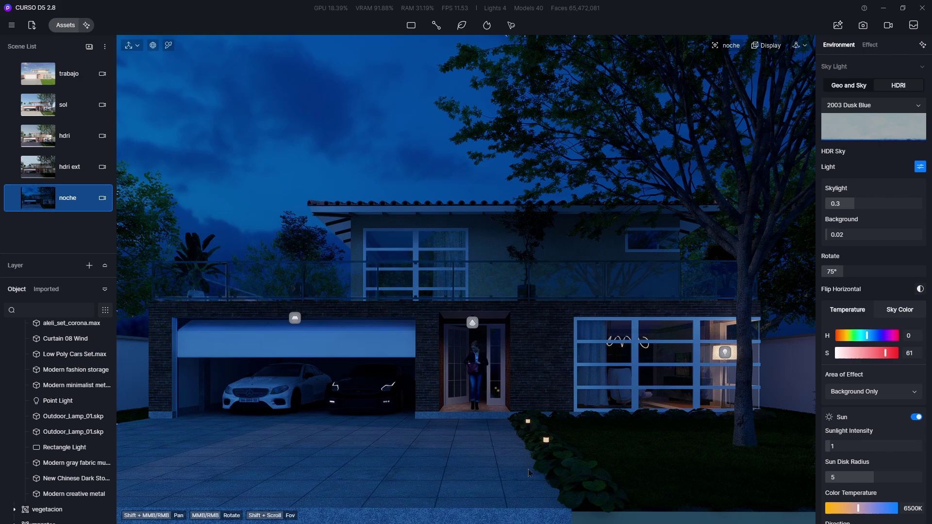
Move the outdoor lamp farther from the house along the Y axis, to about Y -4480.
{"action": "middle_click_drag", "start_coordinate": [494, 444], "coordinate": [658, 386]}
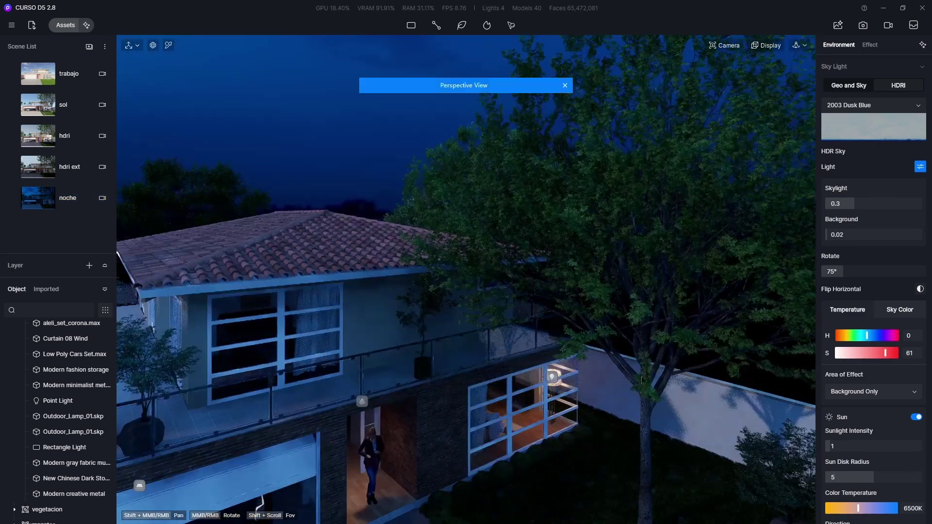
{"action": "scroll", "coordinate": [578, 336], "scroll_direction": "down", "scroll_amount": 8}
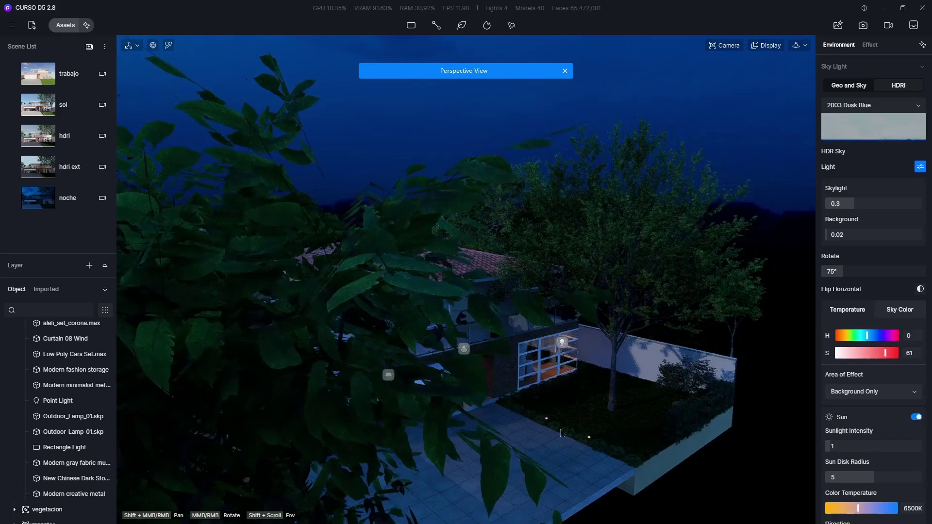
{"action": "scroll", "coordinate": [589, 367], "scroll_direction": "up", "scroll_amount": 10}
{"action": "scroll", "coordinate": [590, 369], "scroll_direction": "up", "scroll_amount": 8}
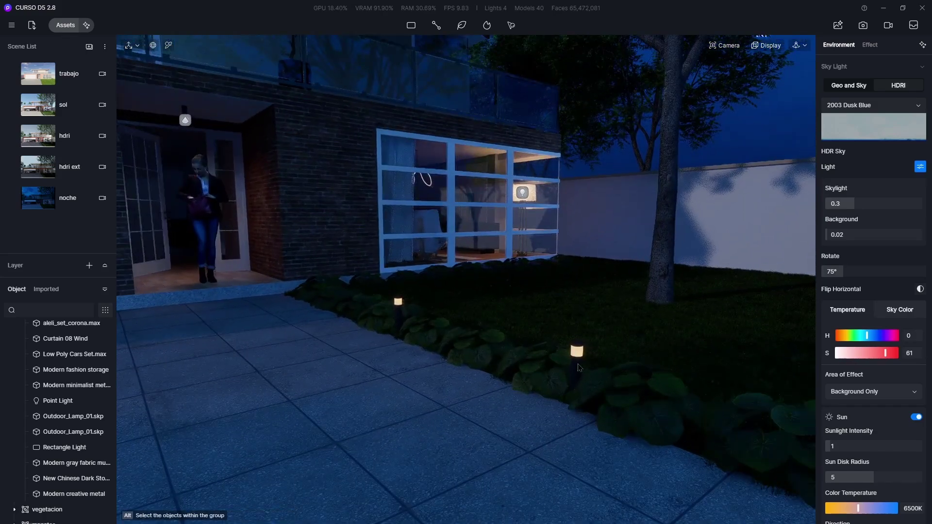
{"action": "left_click", "coordinate": [610, 408]}
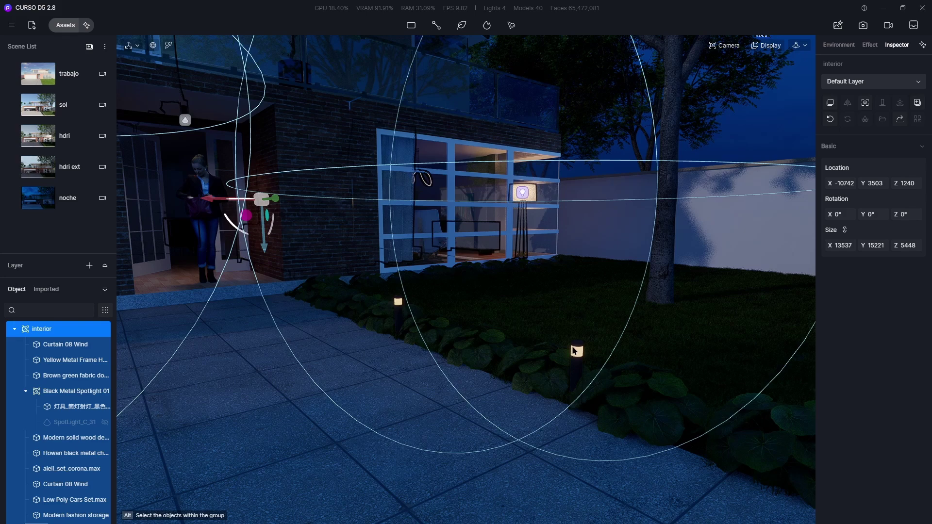
{"action": "left_click", "coordinate": [580, 372], "text": "alt"}
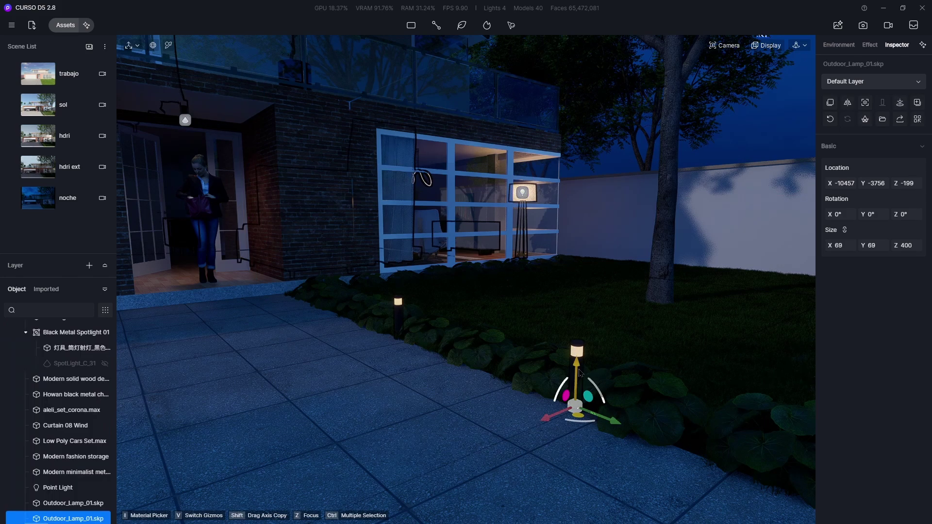
{"action": "left_click_drag", "start_coordinate": [630, 435], "coordinate": [765, 484]}
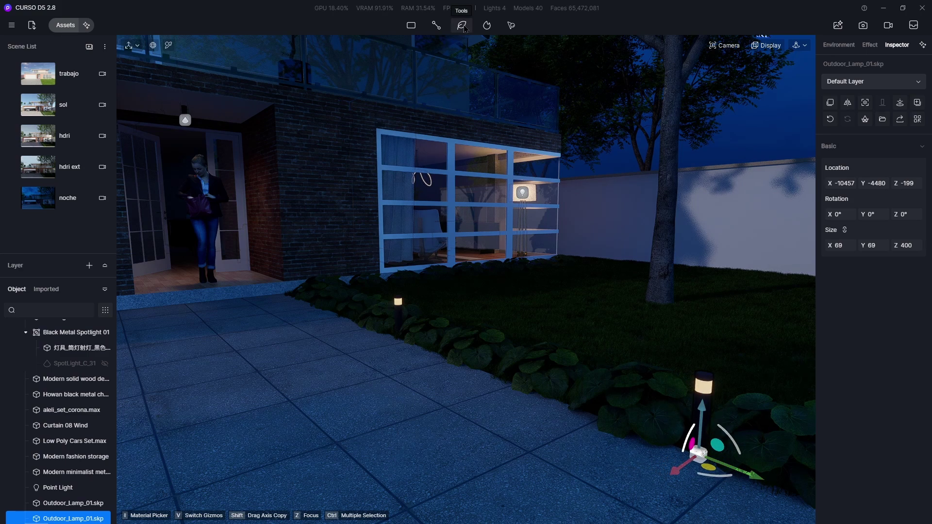
Add a point light at the head of the outdoor lamp farther from the house and save the project.
{"action": "mouse_move", "coordinate": [414, 29]}
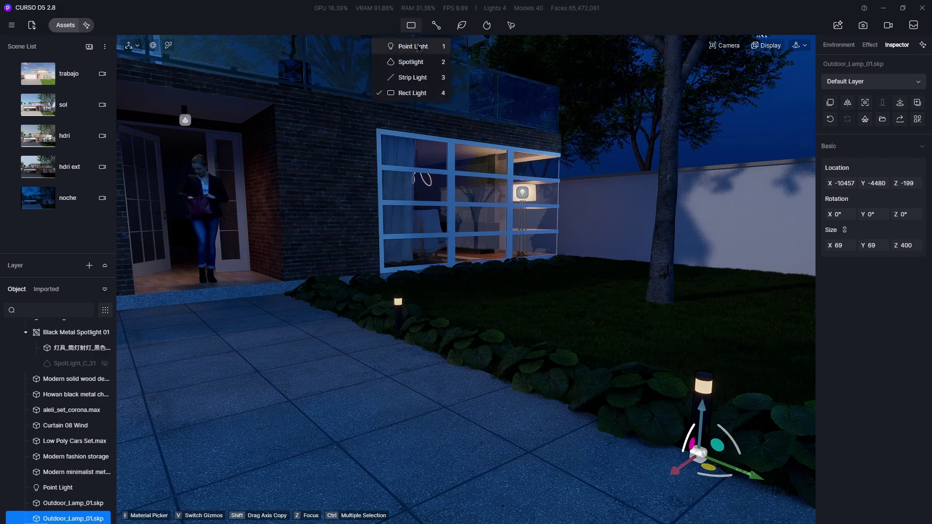
{"action": "left_click", "coordinate": [418, 46]}
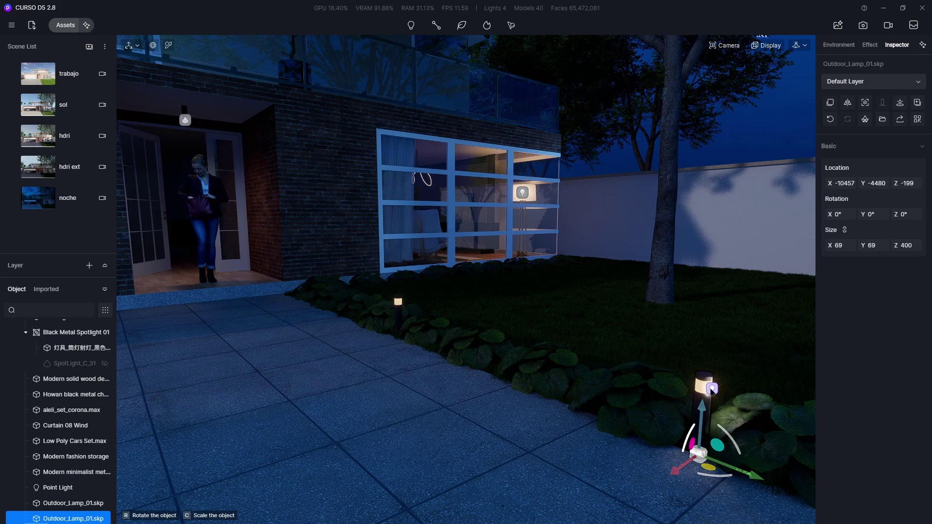
{"action": "left_click", "coordinate": [711, 391]}
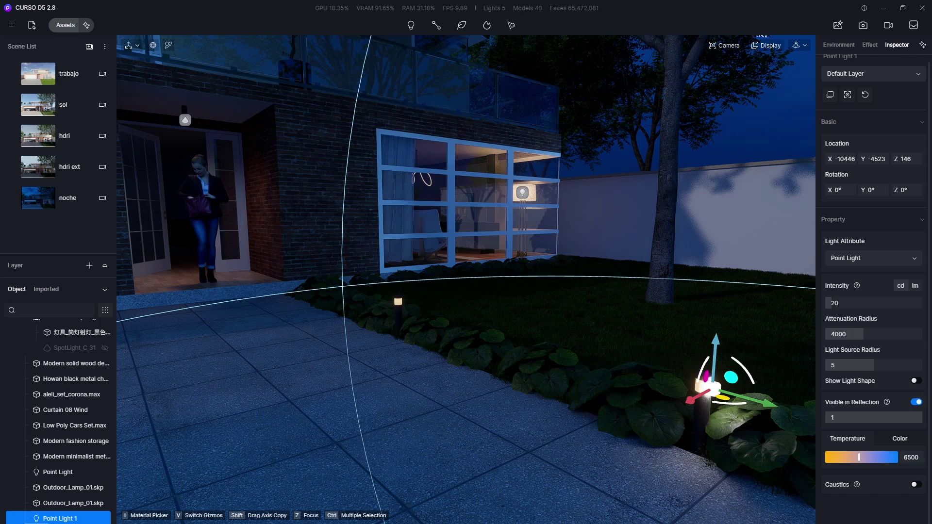
{"action": "key", "text": "ctrl+s"}
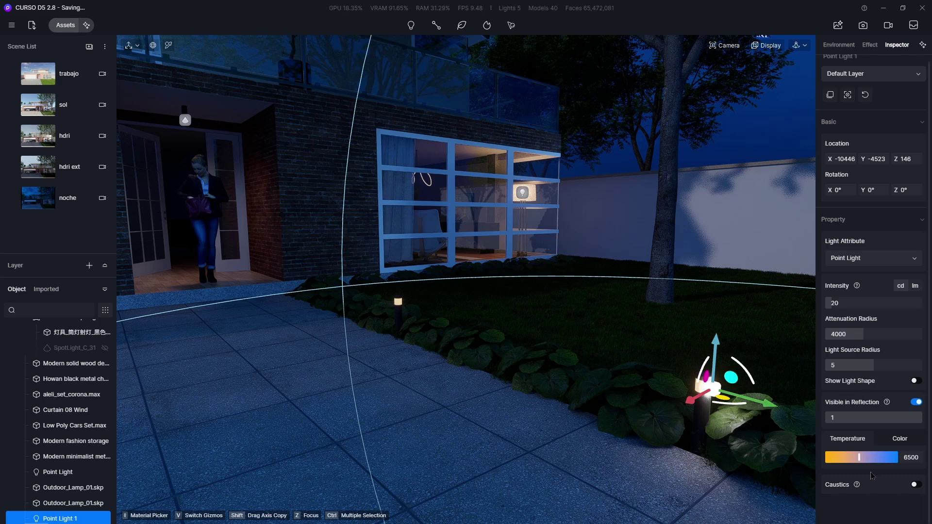
Set the outdoor lamp's point light temperature to 3200 and copy the light along the Y axis to the lamp nearer the house.
{"action": "left_click_drag", "start_coordinate": [857, 456], "coordinate": [835, 464]}
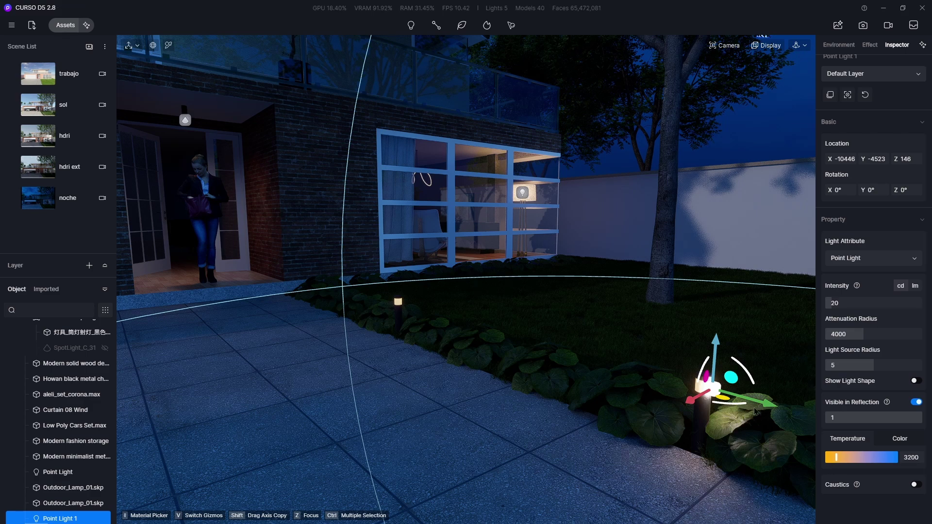
{"action": "left_click_drag", "start_coordinate": [767, 408], "coordinate": [424, 315]}
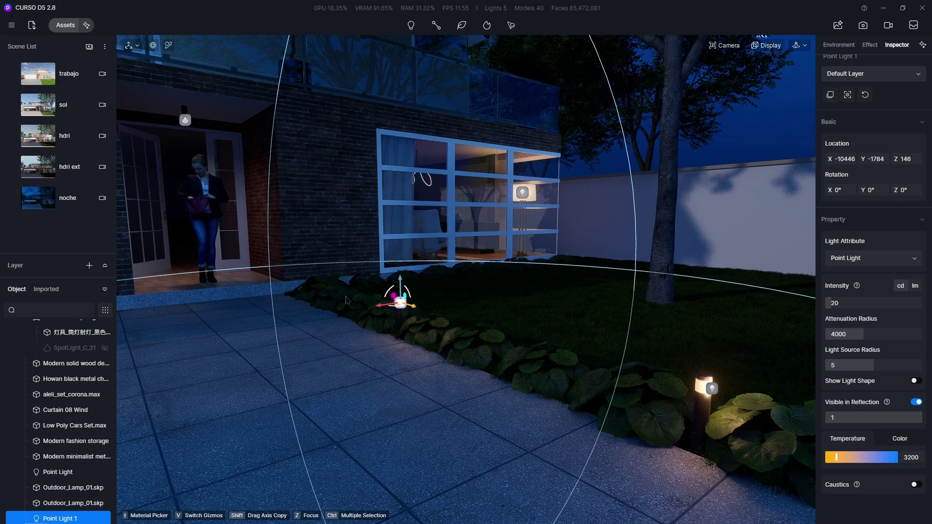
Fine-tune the copied point light's position at the lamp nearer the house to about Y -1767, and return to the noche view with nothing selected.
{"action": "key", "text": "z"}
{"action": "scroll", "coordinate": [413, 284], "scroll_direction": "up", "scroll_amount": 5}
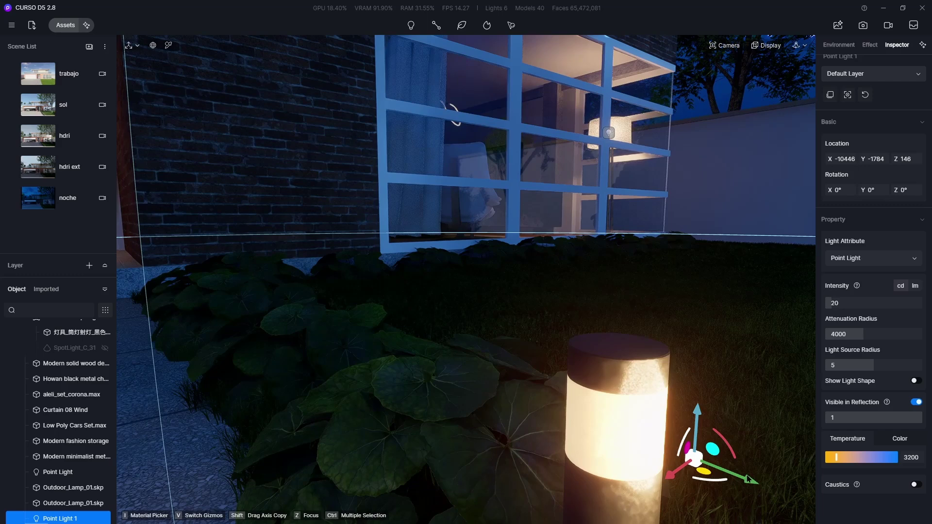
{"action": "left_click_drag", "start_coordinate": [747, 478], "coordinate": [704, 465]}
{"action": "right_click_drag", "start_coordinate": [521, 425], "coordinate": [706, 447]}
{"action": "scroll", "coordinate": [706, 447], "scroll_direction": "down", "scroll_amount": 3}
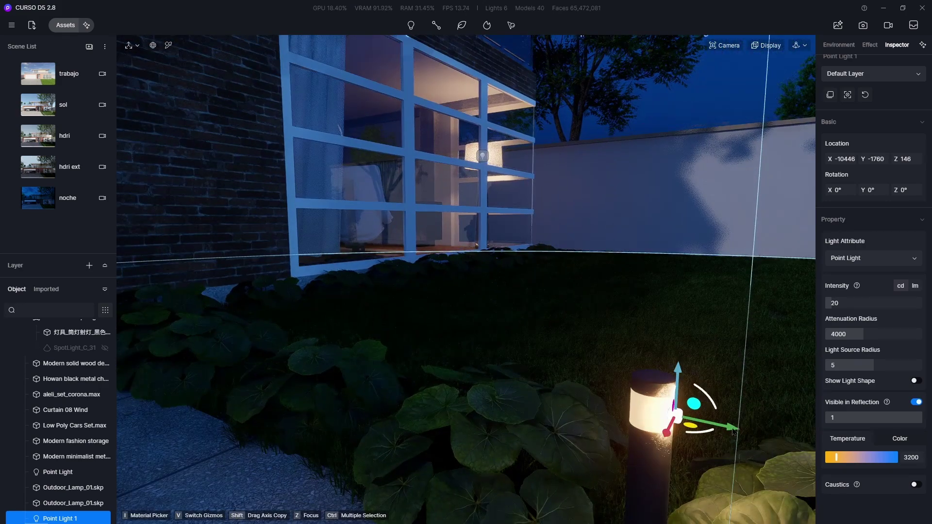
{"action": "left_click_drag", "start_coordinate": [735, 429], "coordinate": [739, 430]}
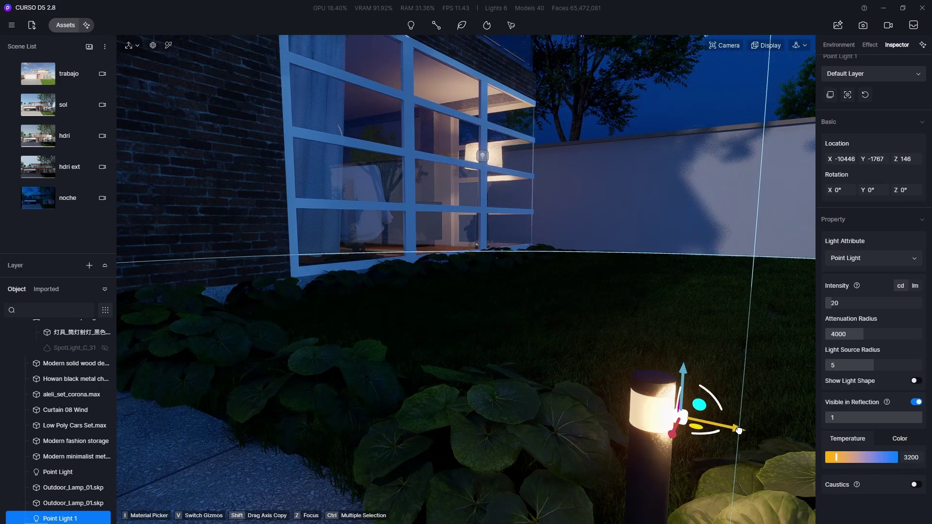
{"action": "left_click", "coordinate": [70, 198]}
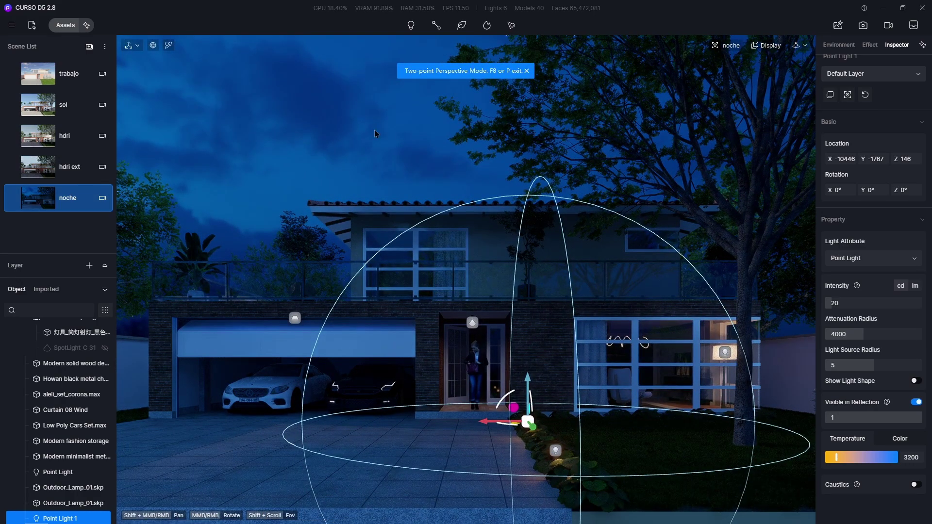
{"action": "left_click", "coordinate": [345, 99]}
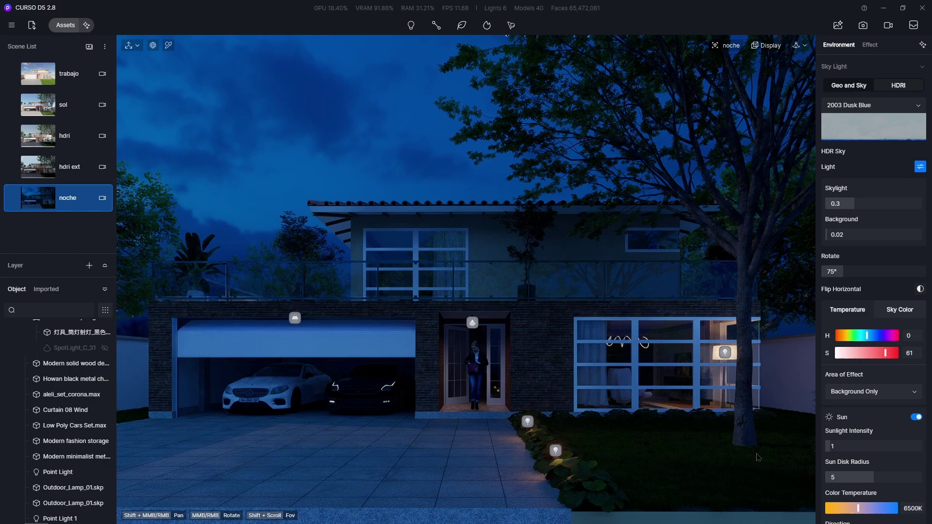
Select both outdoor lamp point lights together and set their attenuation radius to 8000.
{"action": "left_click", "coordinate": [556, 451]}
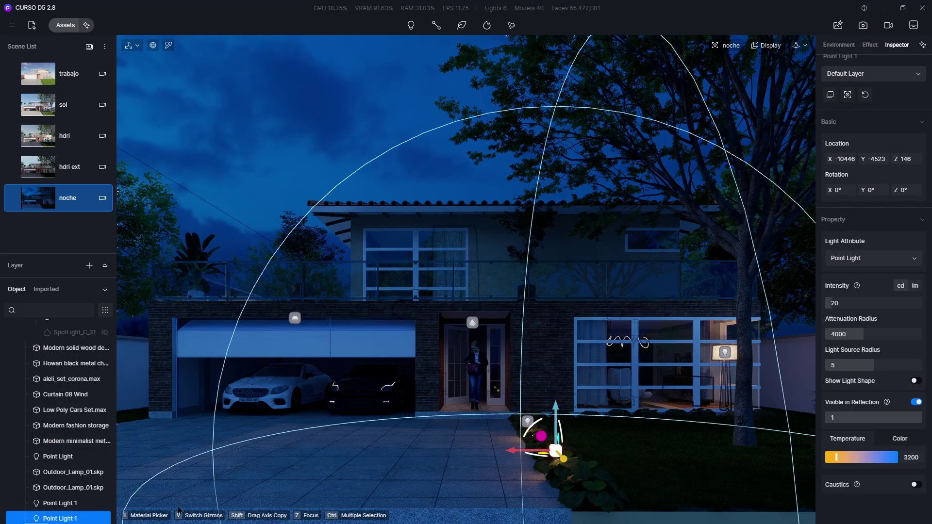
{"action": "left_click", "coordinate": [64, 505], "text": "ctrl"}
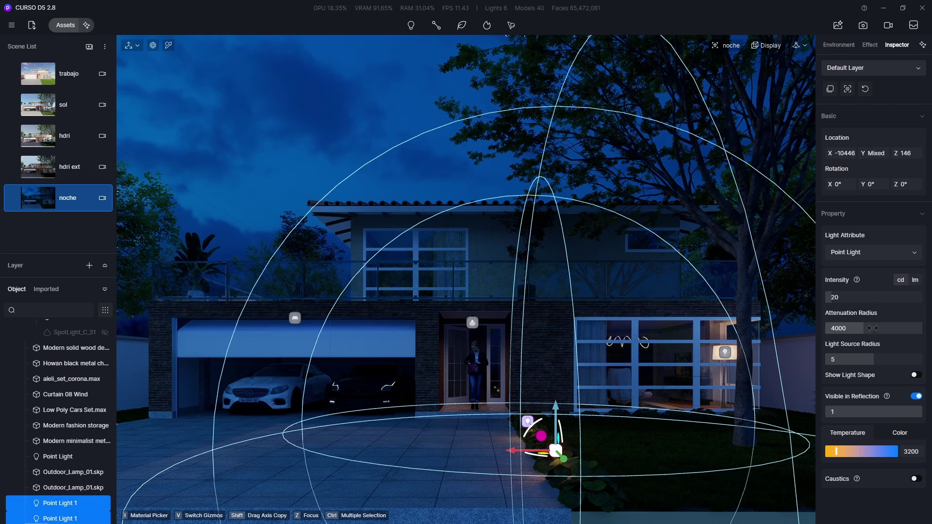
{"action": "left_click", "coordinate": [834, 329]}
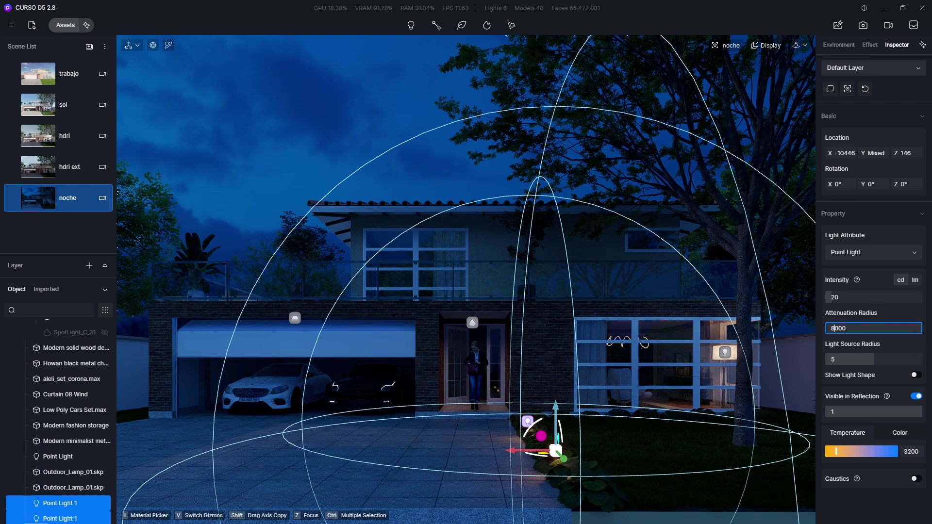
{"action": "type", "text": "8000"}
{"action": "key", "text": "Return"}
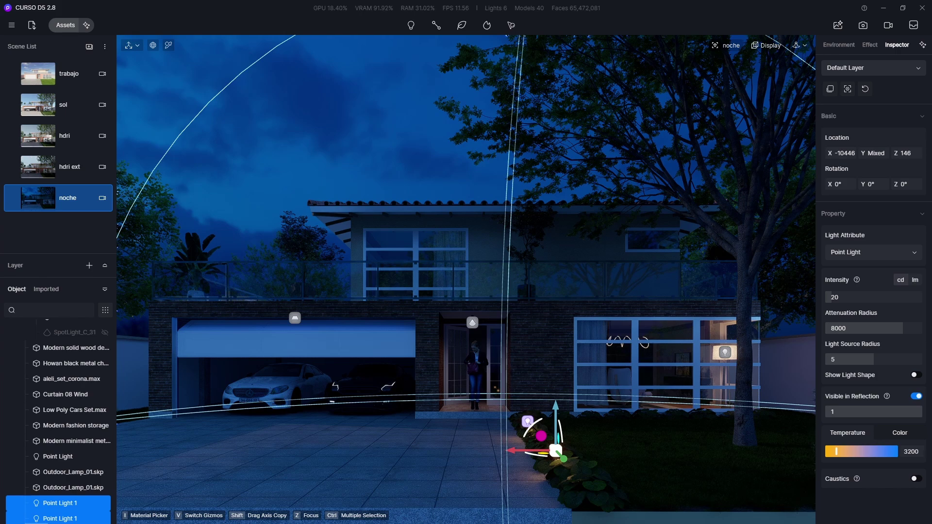
Set the intensity of both outdoor lamp point lights to 40 cd and deselect them.
{"action": "left_click", "coordinate": [851, 299]}
{"action": "type", "text": "4"}
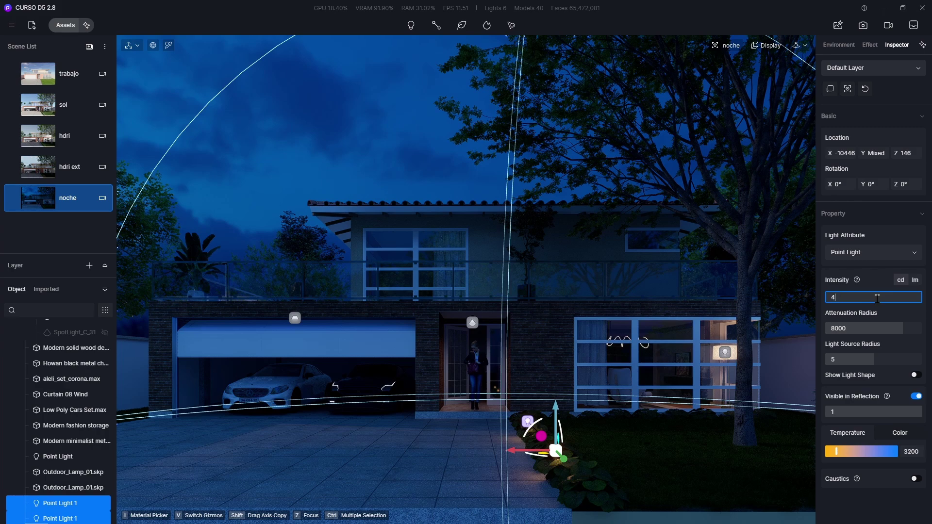
{"action": "type", "text": "0"}
{"action": "key", "text": "Return"}
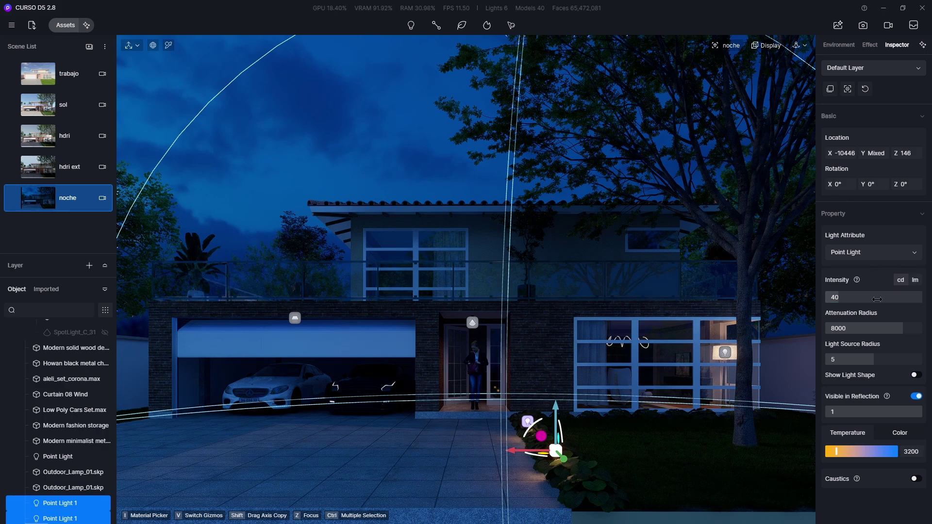
{"action": "left_click", "coordinate": [309, 130]}
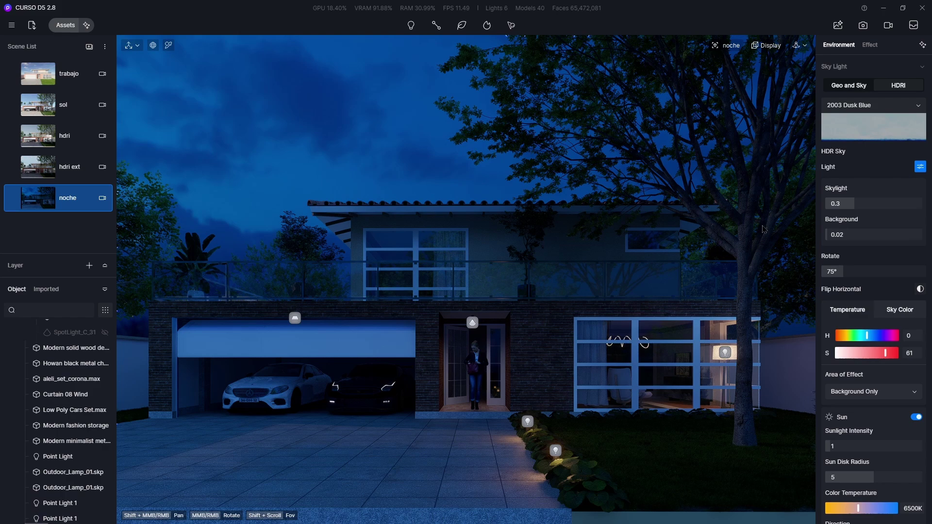
Hide the light icons in the viewport and save the project with the noche scene updated.
{"action": "left_click", "coordinate": [771, 45]}
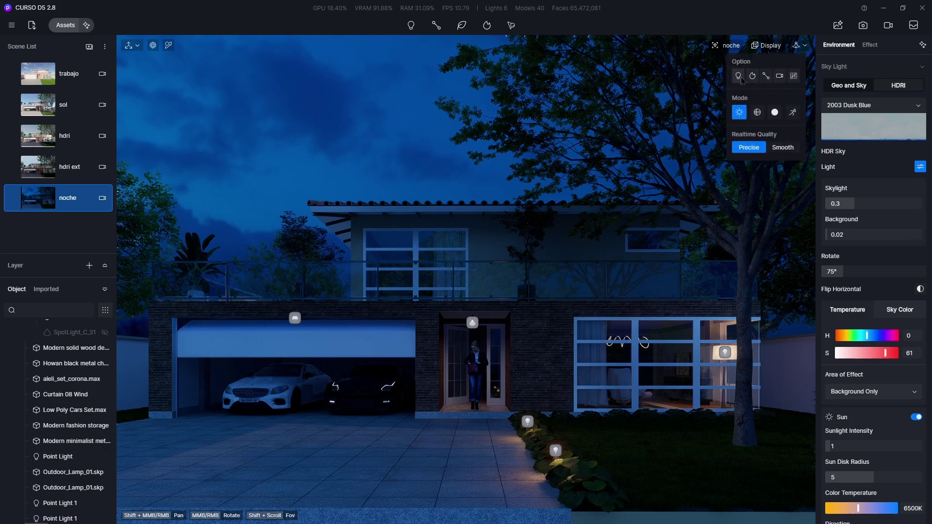
{"action": "left_click", "coordinate": [739, 77]}
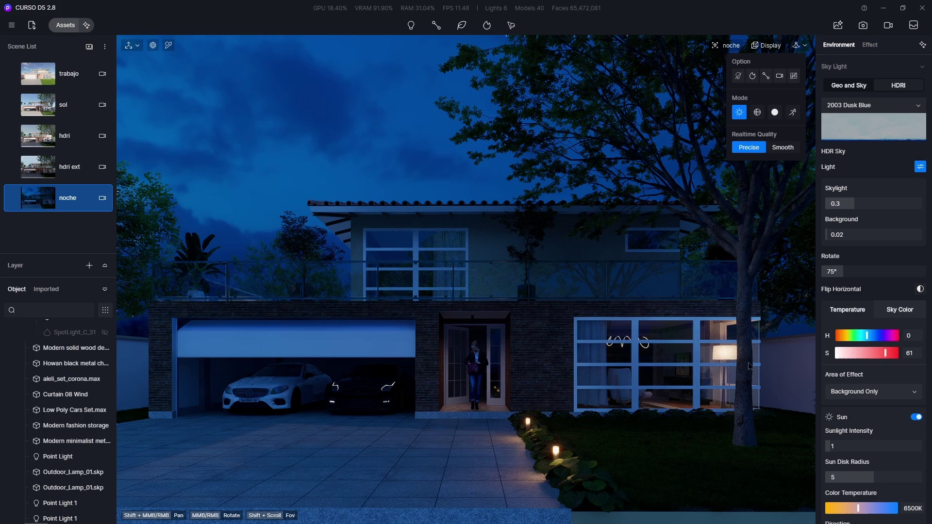
{"action": "left_click", "coordinate": [739, 77]}
{"action": "left_click", "coordinate": [739, 78]}
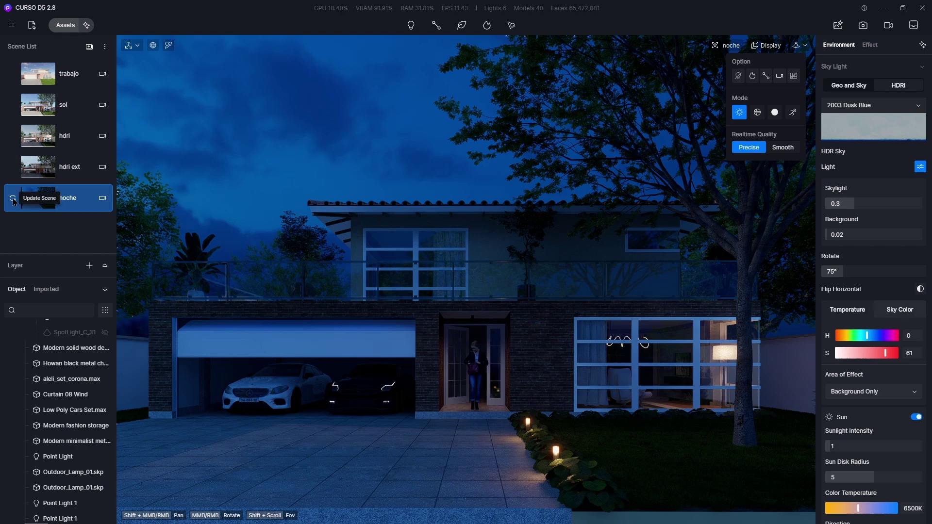
{"action": "left_click", "coordinate": [13, 202]}
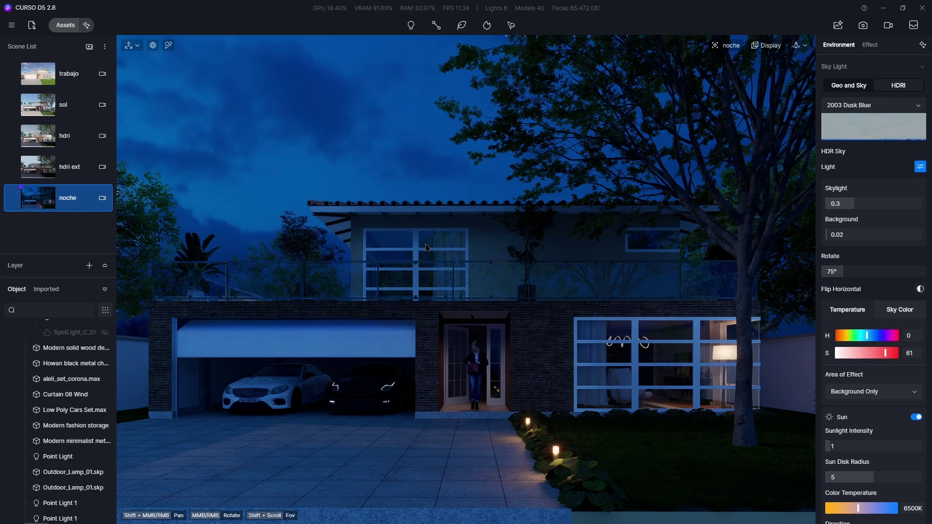
{"action": "key", "text": "ctrl+s"}
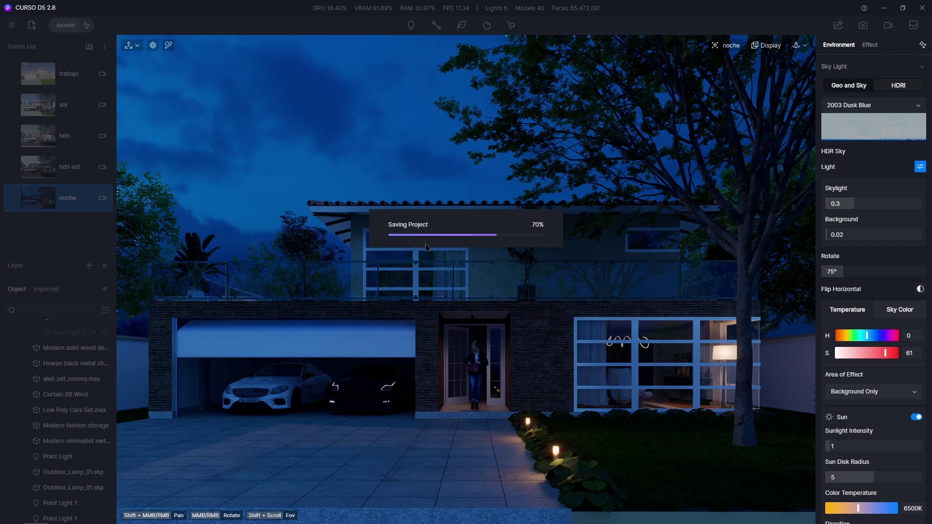
Set up the image render with a 16:9 aspect ratio, the 2k preset size and channels off, without rendering yet.
{"action": "left_click", "coordinate": [864, 27]}
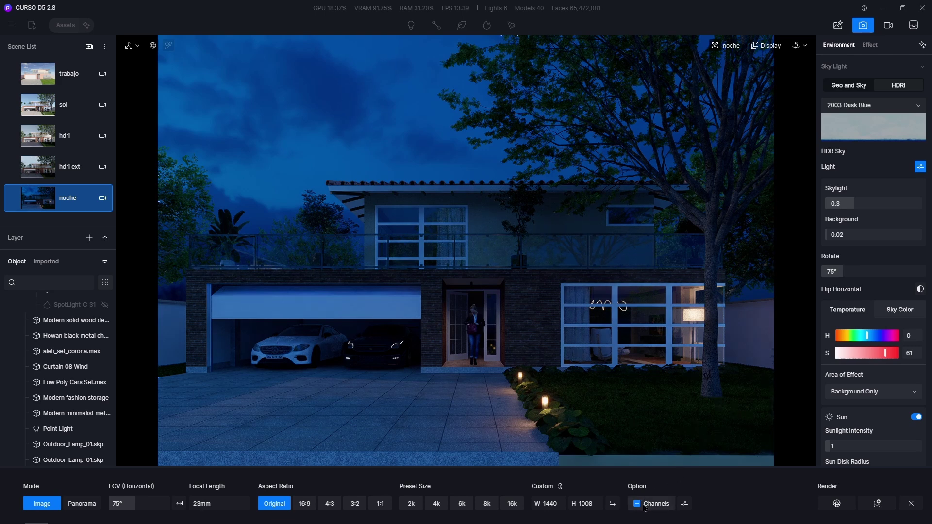
{"action": "left_click", "coordinate": [303, 505]}
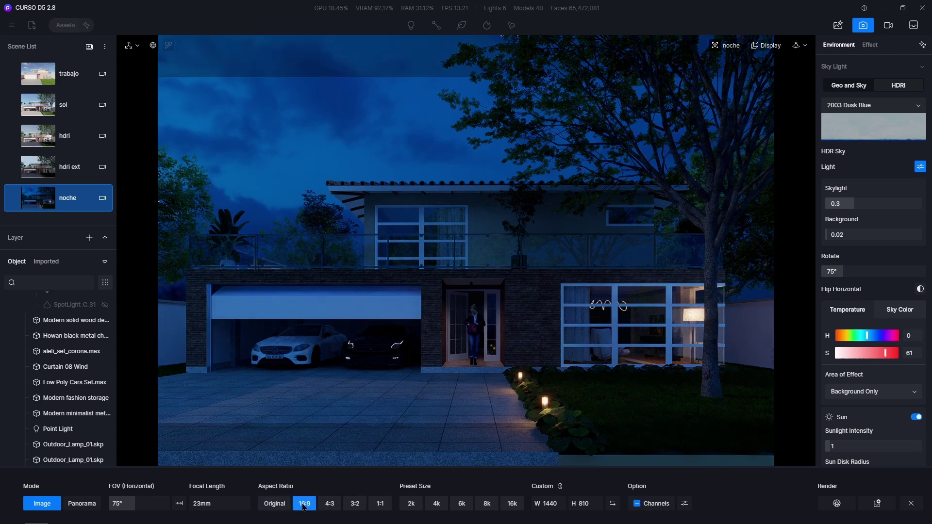
{"action": "left_click", "coordinate": [411, 504]}
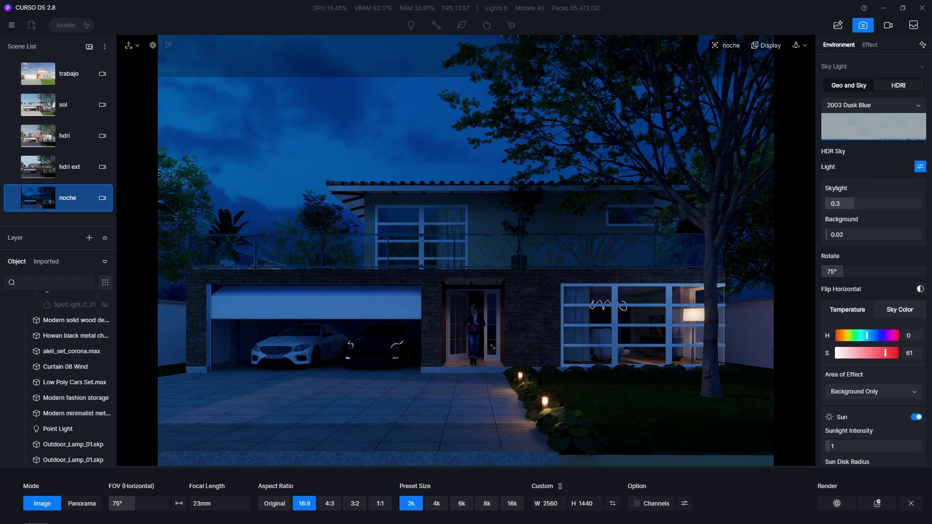
{"action": "left_click", "coordinate": [845, 506]}
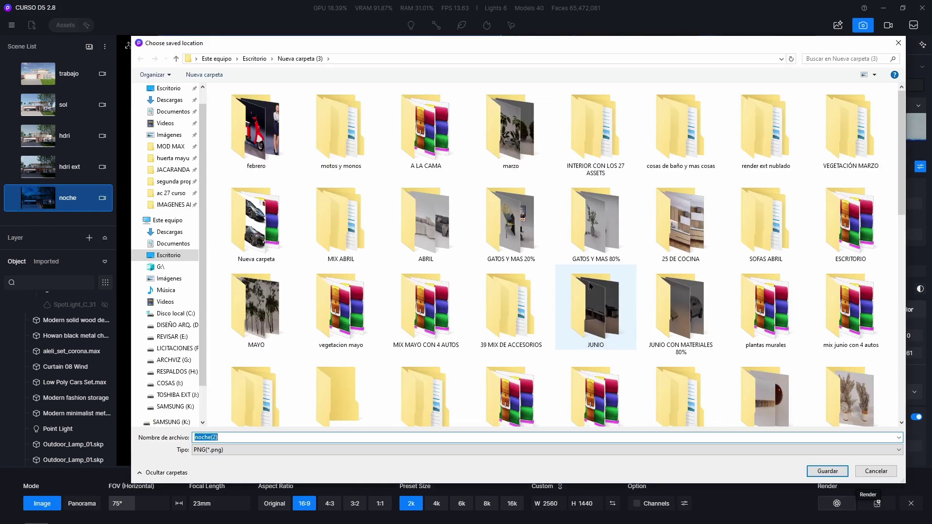
{"action": "left_click", "coordinate": [898, 43]}
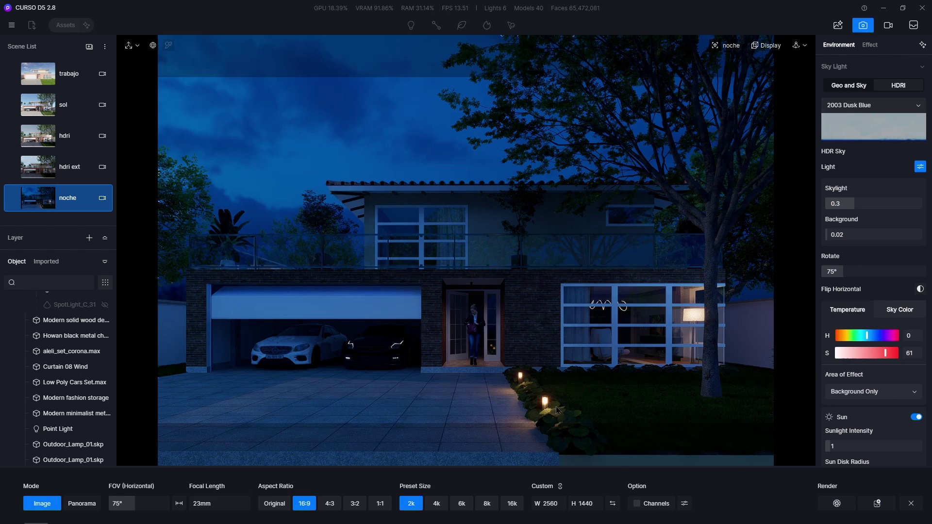
Set the post-processing bloom to 0.45 and lens flare to 0.15, and update the noche scene with these effects.
{"action": "left_click", "coordinate": [869, 45]}
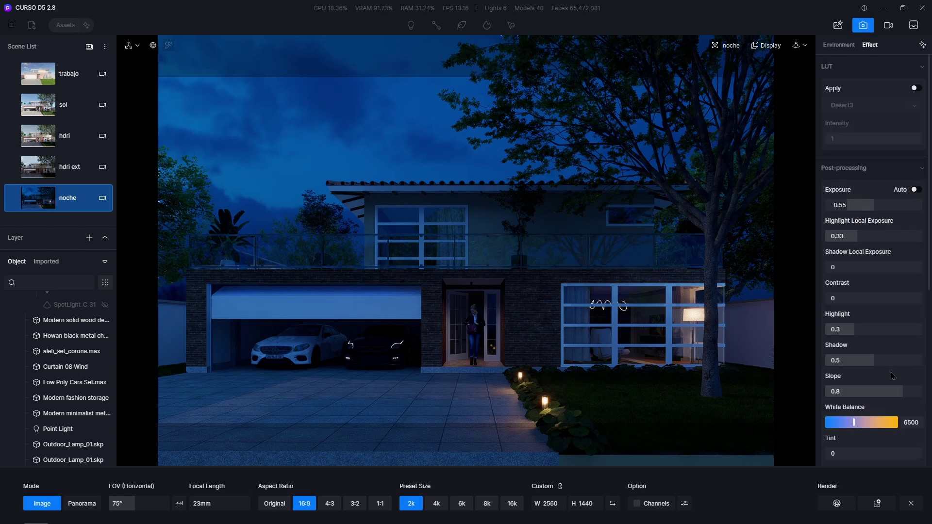
{"action": "scroll", "coordinate": [891, 376], "scroll_direction": "down", "scroll_amount": 3}
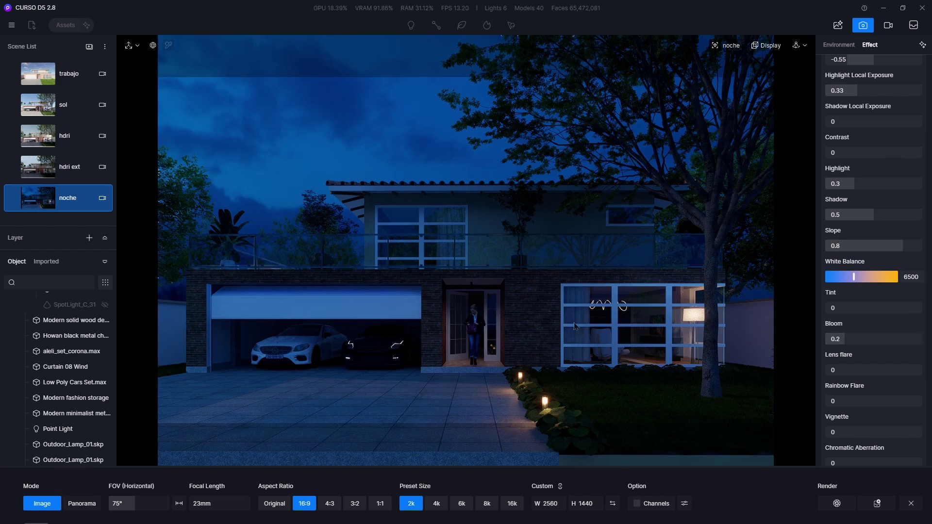
{"action": "left_click_drag", "start_coordinate": [851, 340], "coordinate": [868, 341]}
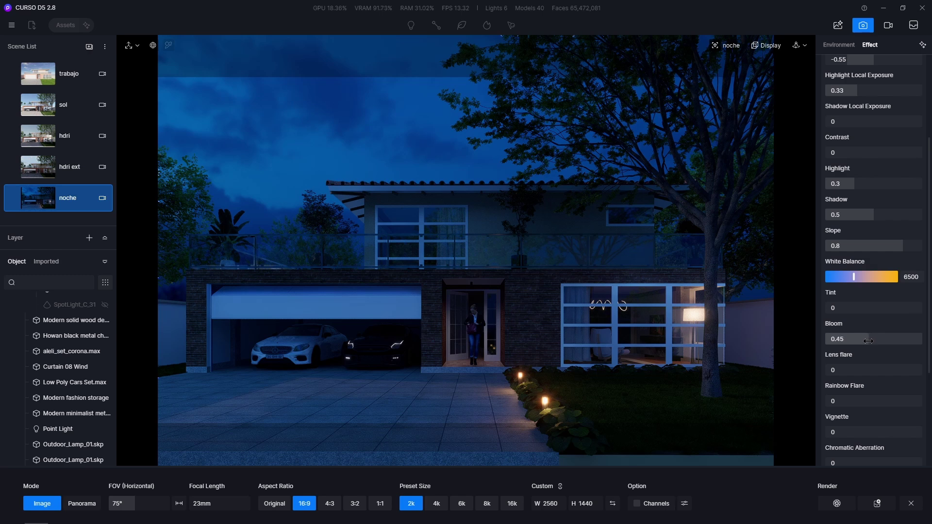
{"action": "left_click_drag", "start_coordinate": [831, 372], "coordinate": [838, 379]}
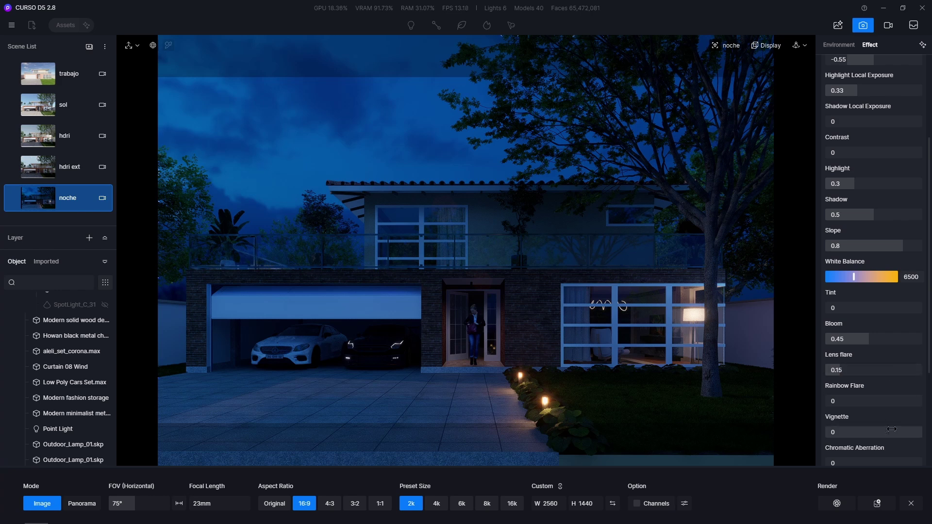
{"action": "left_click", "coordinate": [13, 199]}
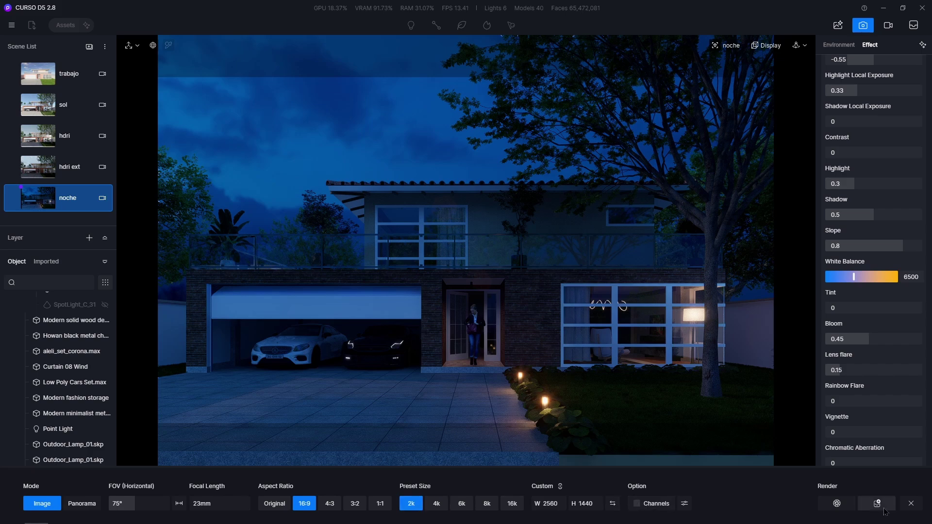
Render the noche scene to the PNG file noche(2) and view the finished image in full screen.
{"action": "left_click", "coordinate": [827, 507]}
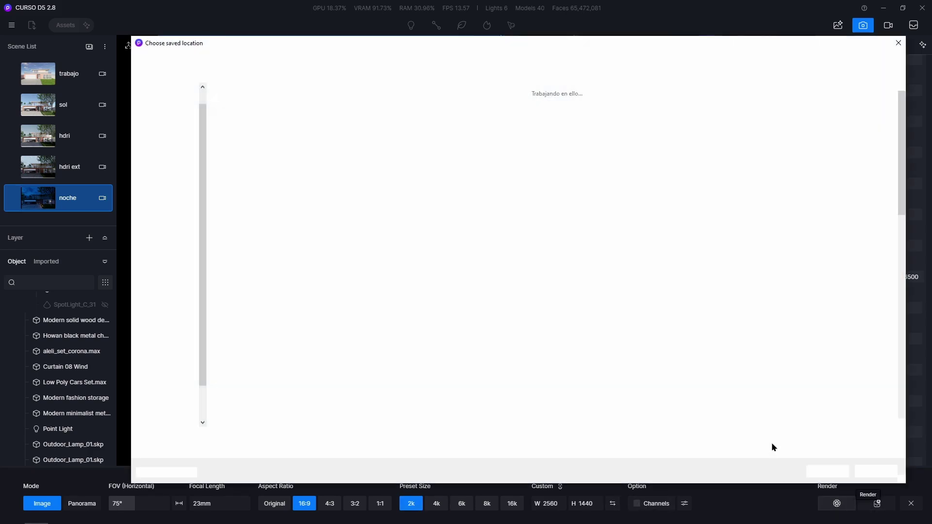
{"action": "left_click", "coordinate": [826, 471]}
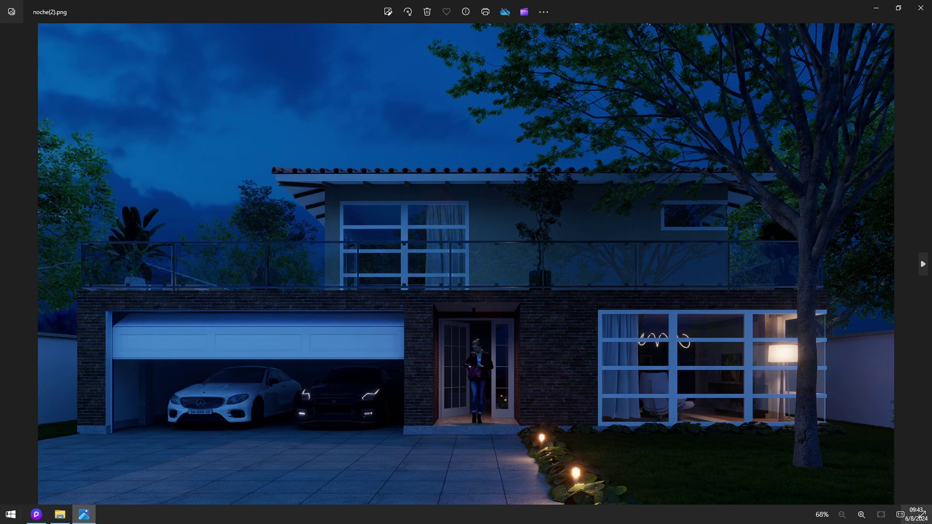
{"action": "left_click", "coordinate": [923, 514]}
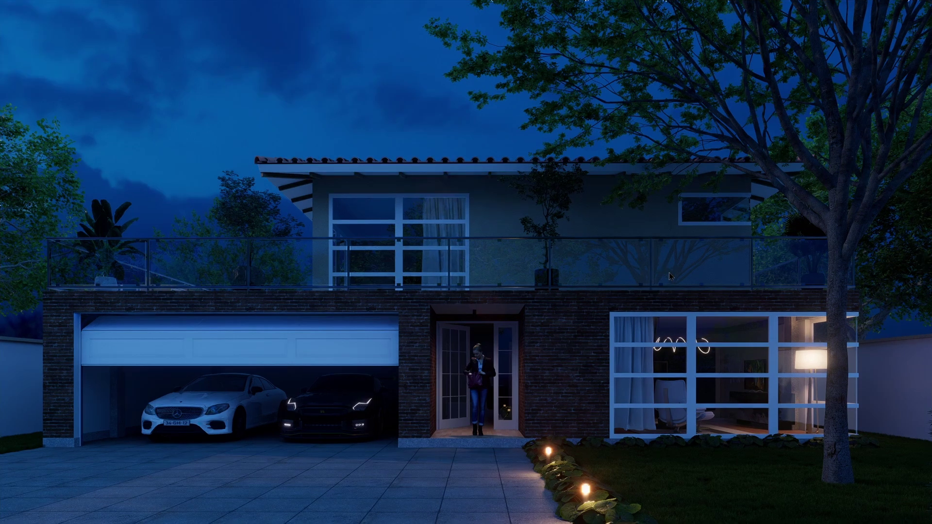